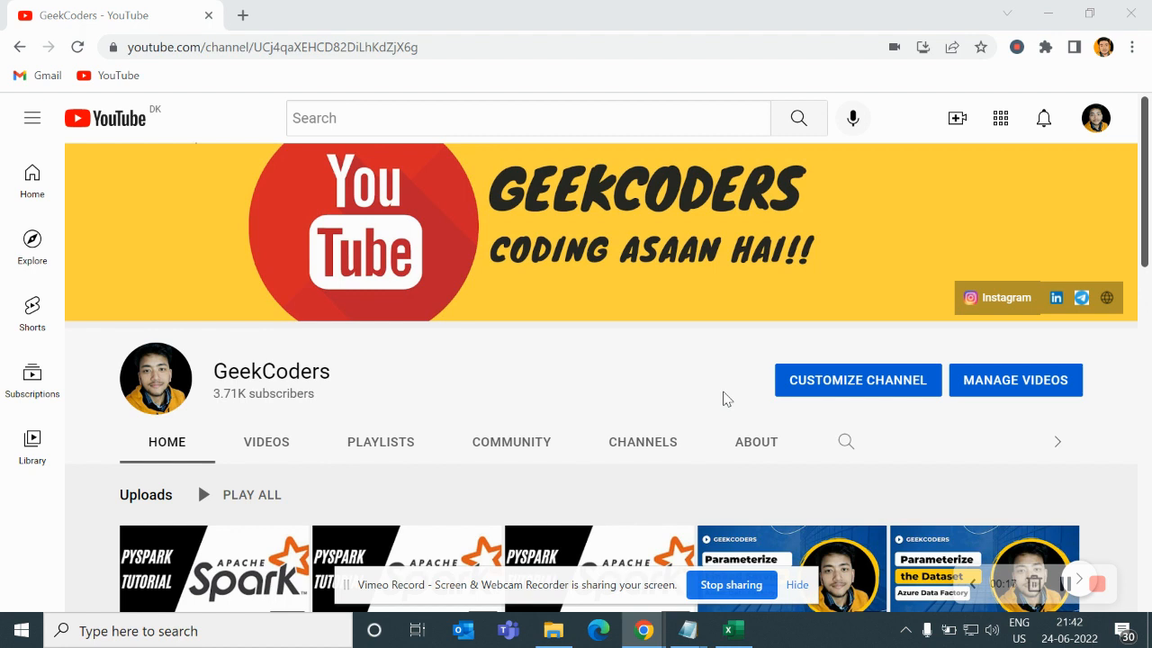
- Switch to the Notepad task list and highlight the first task, Create LinkedService and dataset
scroll(727, 398, "down", 2)
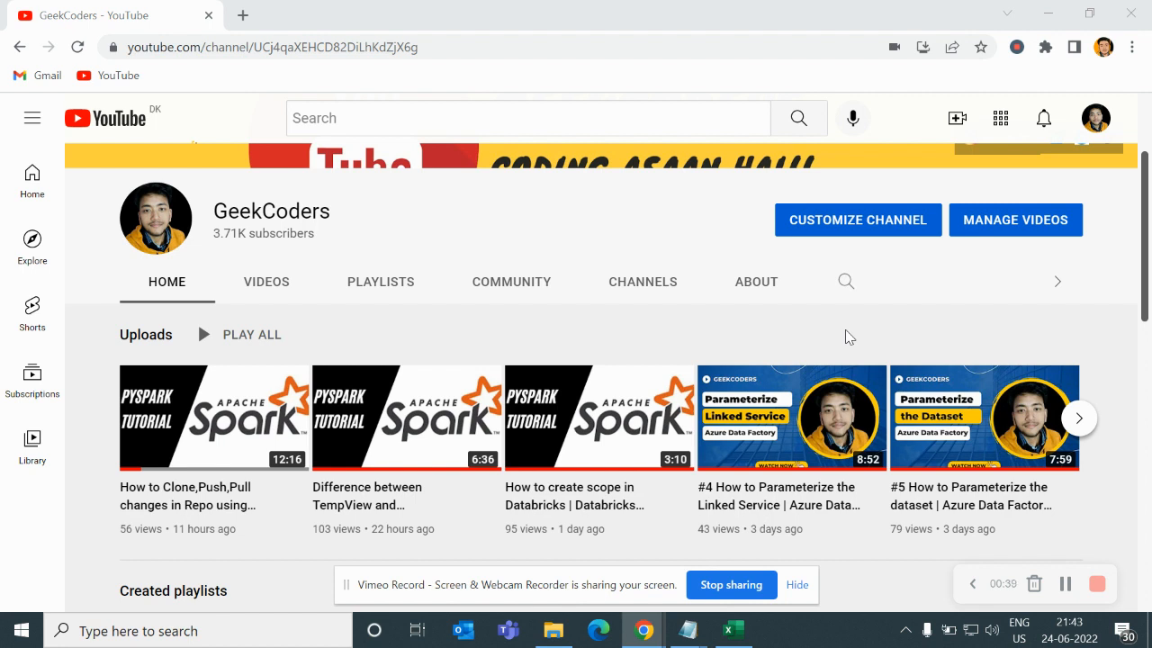
mouse_move(688, 633)
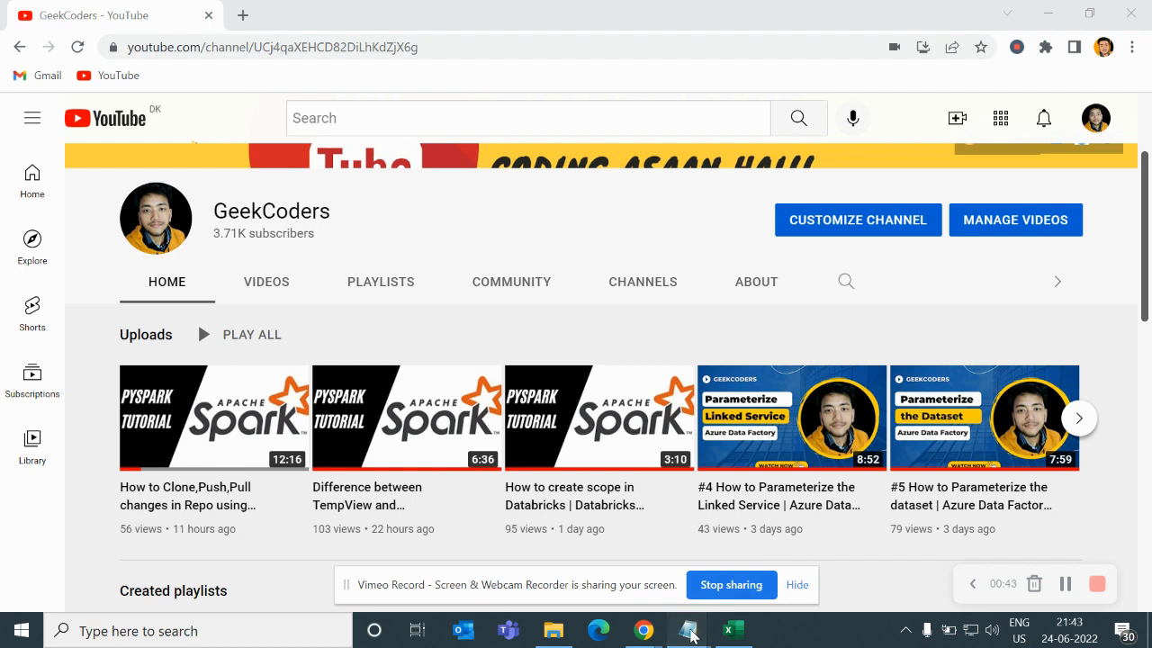
left_click(763, 551)
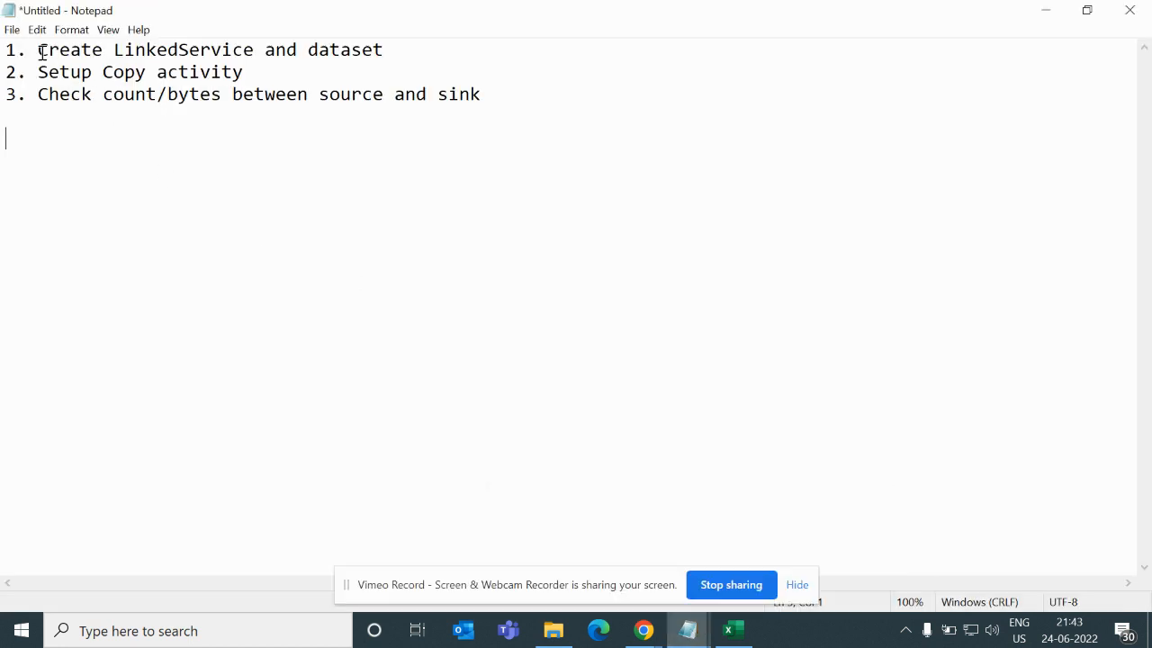
left_click_drag(41, 52, 380, 57)
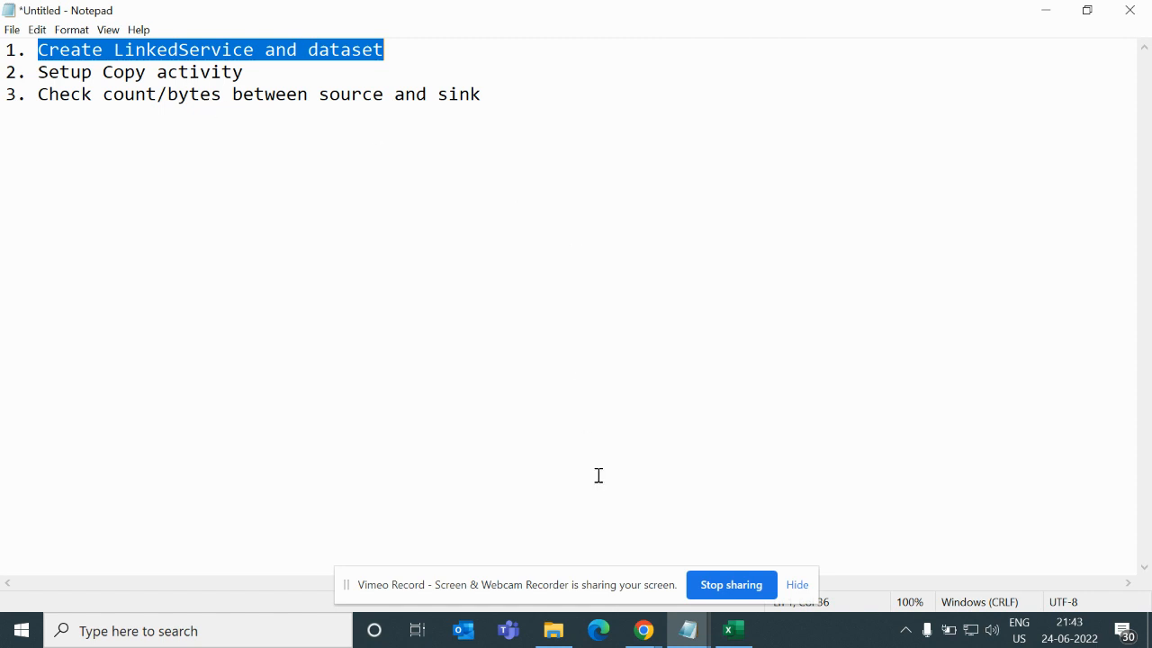
- Switch to the Azure portal window for the blobgeekcoders storage account and open the source container
mouse_move(643, 630)
left_click(701, 531)
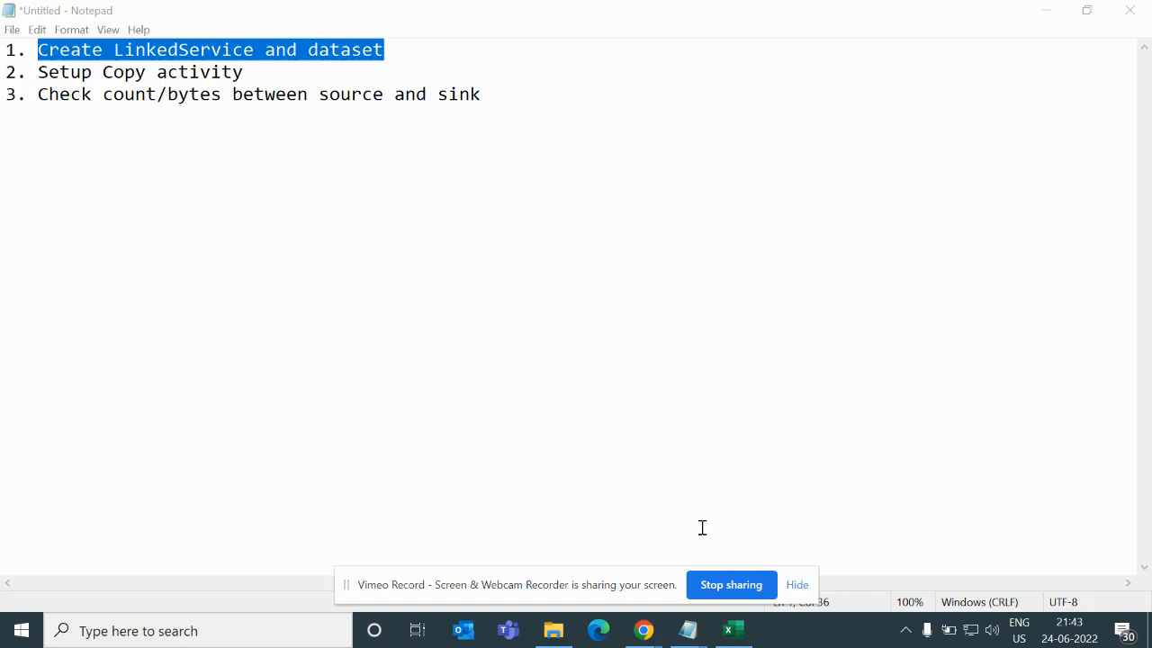
mouse_move(642, 631)
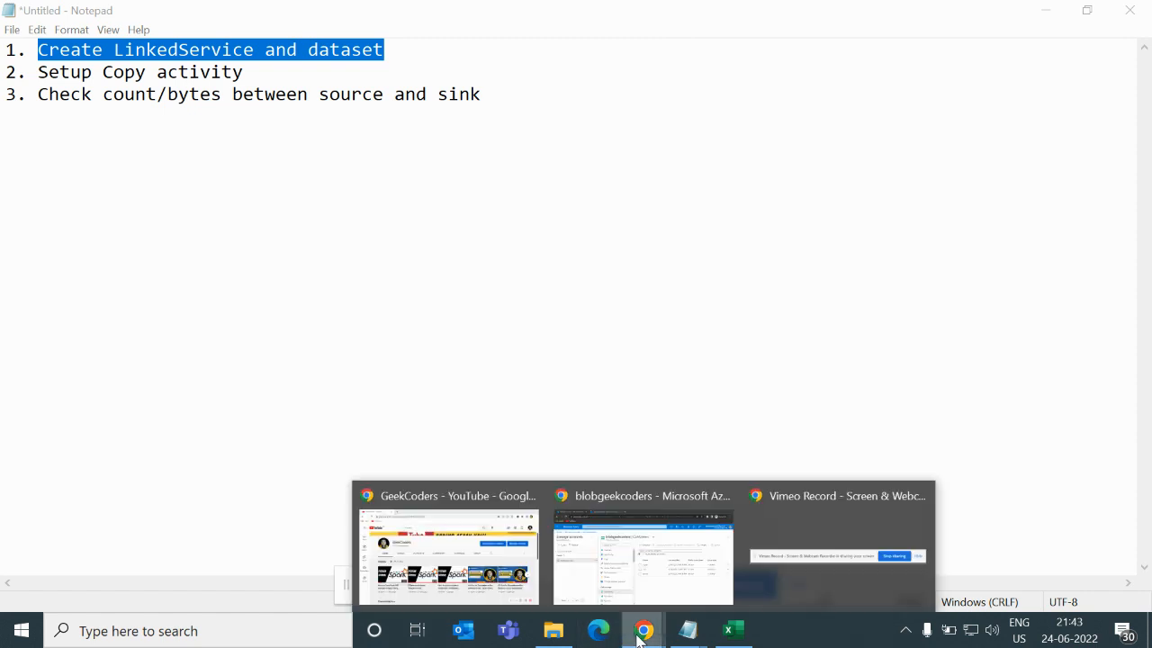
left_click(704, 567)
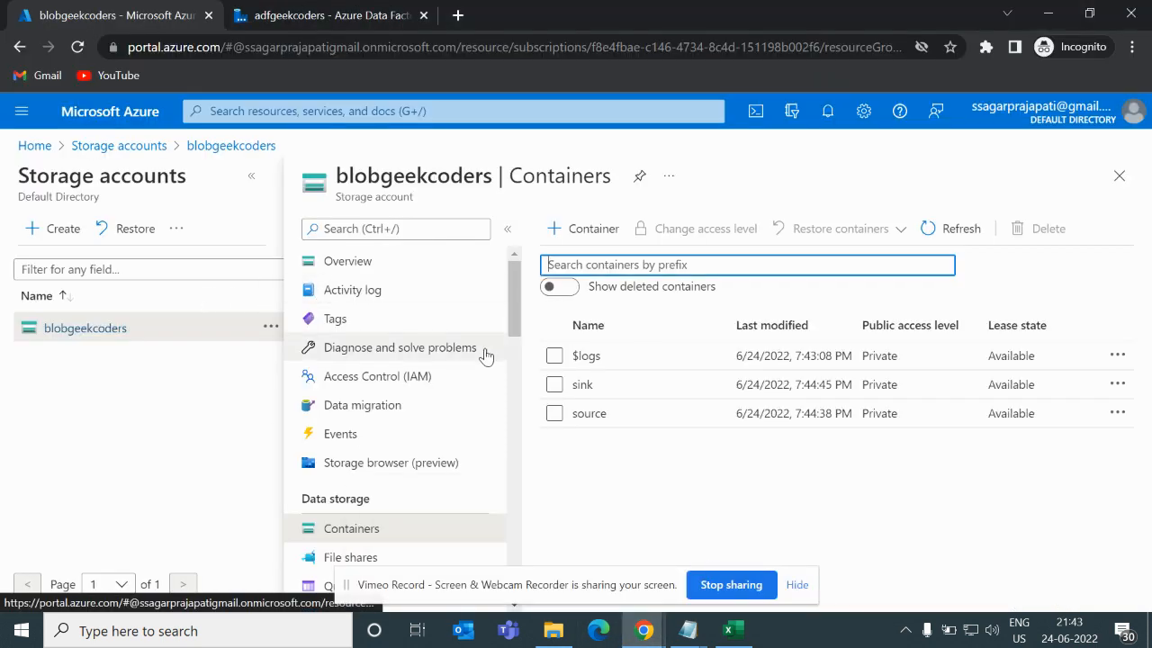
left_click(589, 415)
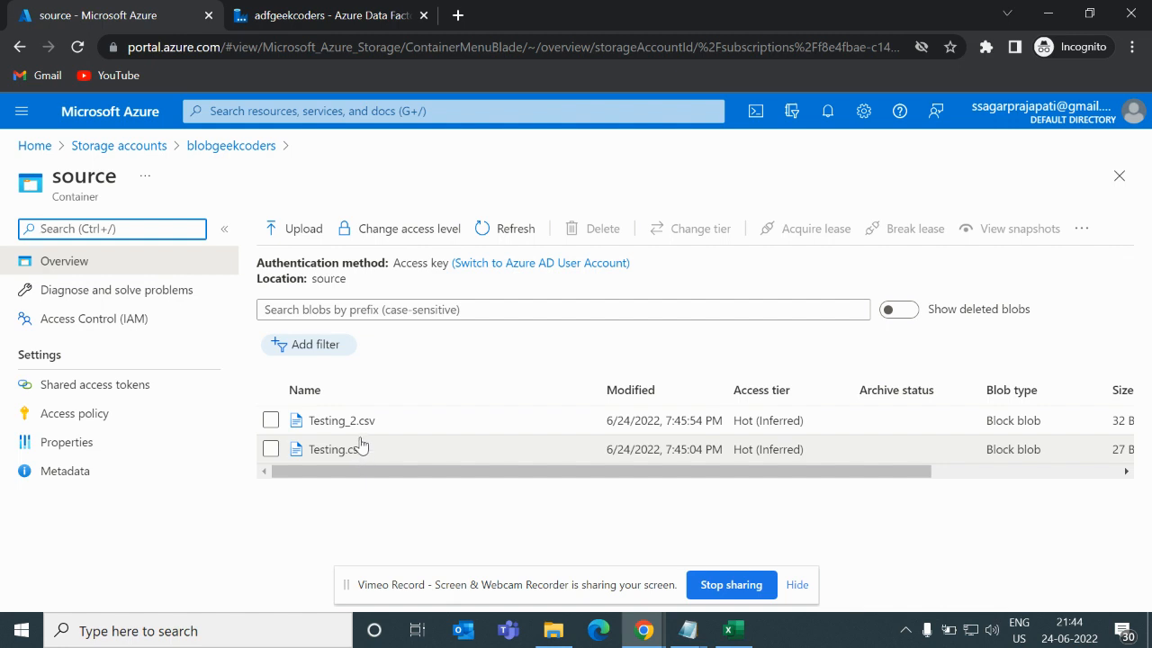
- Return to the storage account's containers, open the sink container, and delete both blobs in it
left_click(226, 151)
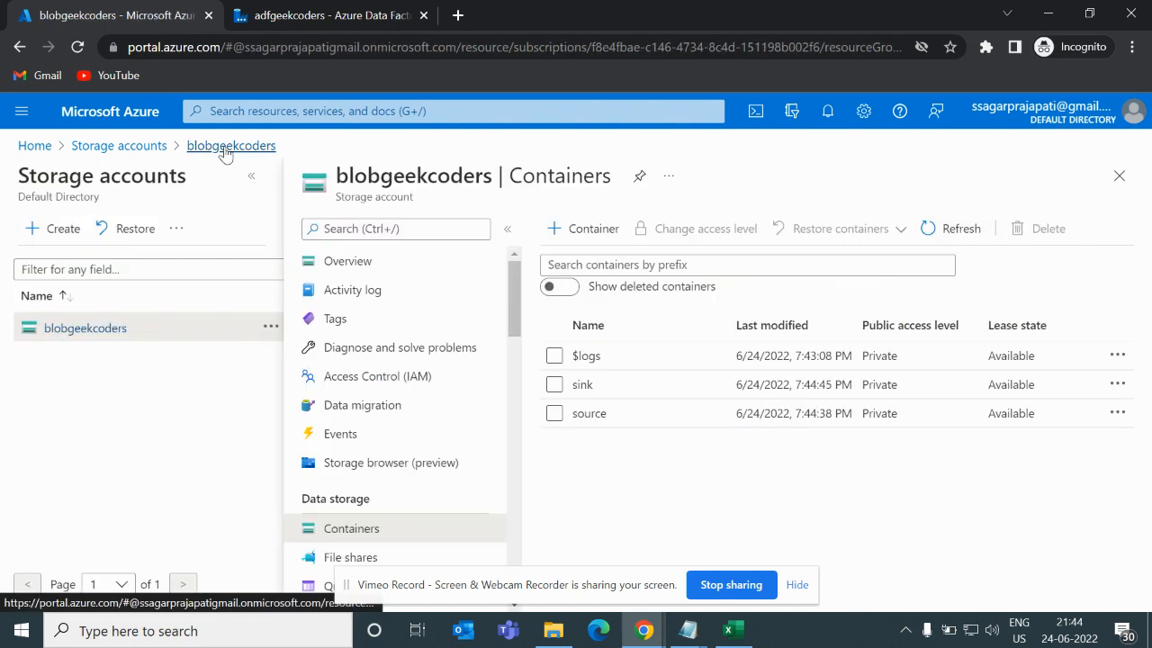
left_click(582, 385)
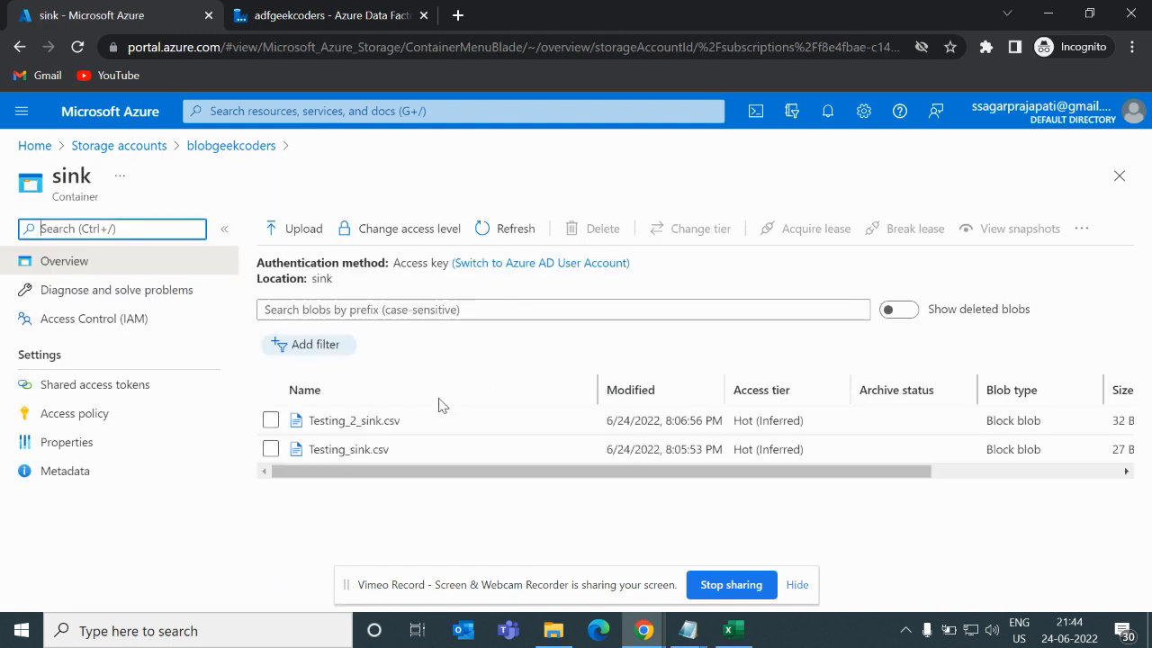
left_click(270, 421)
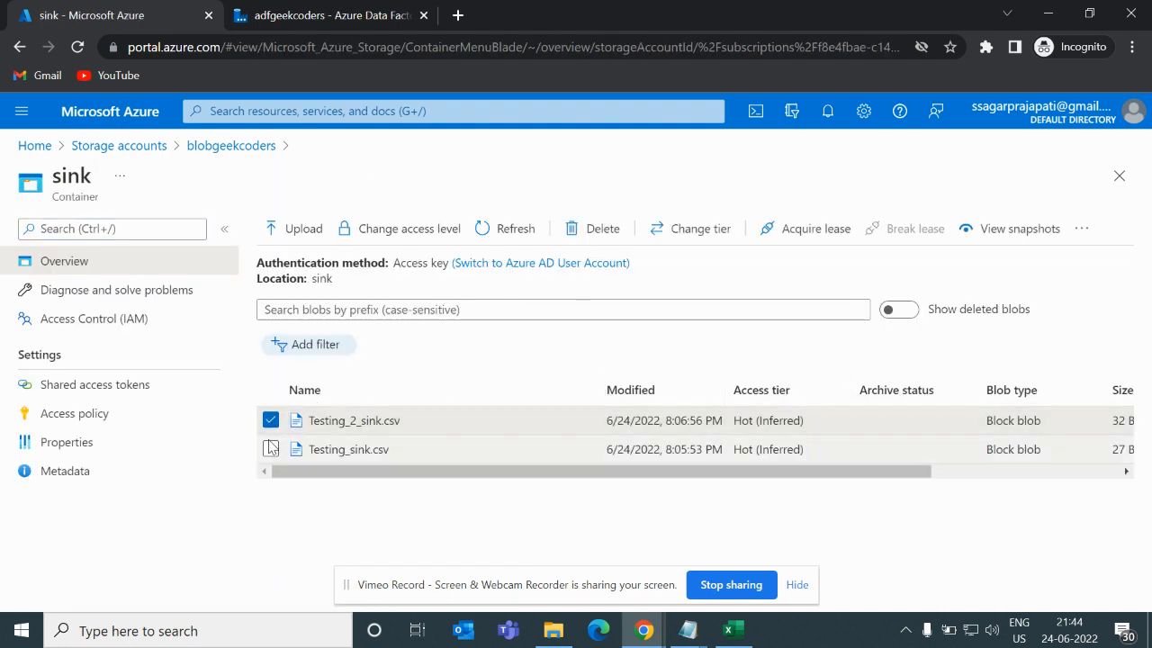
left_click(270, 448)
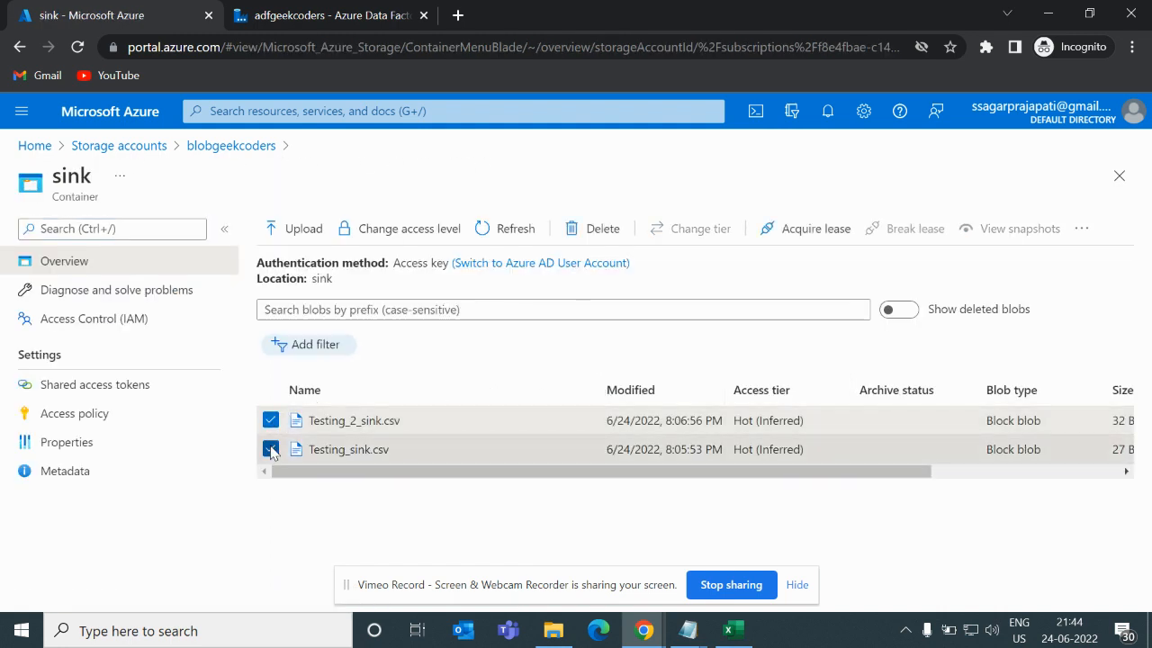
left_click(612, 228)
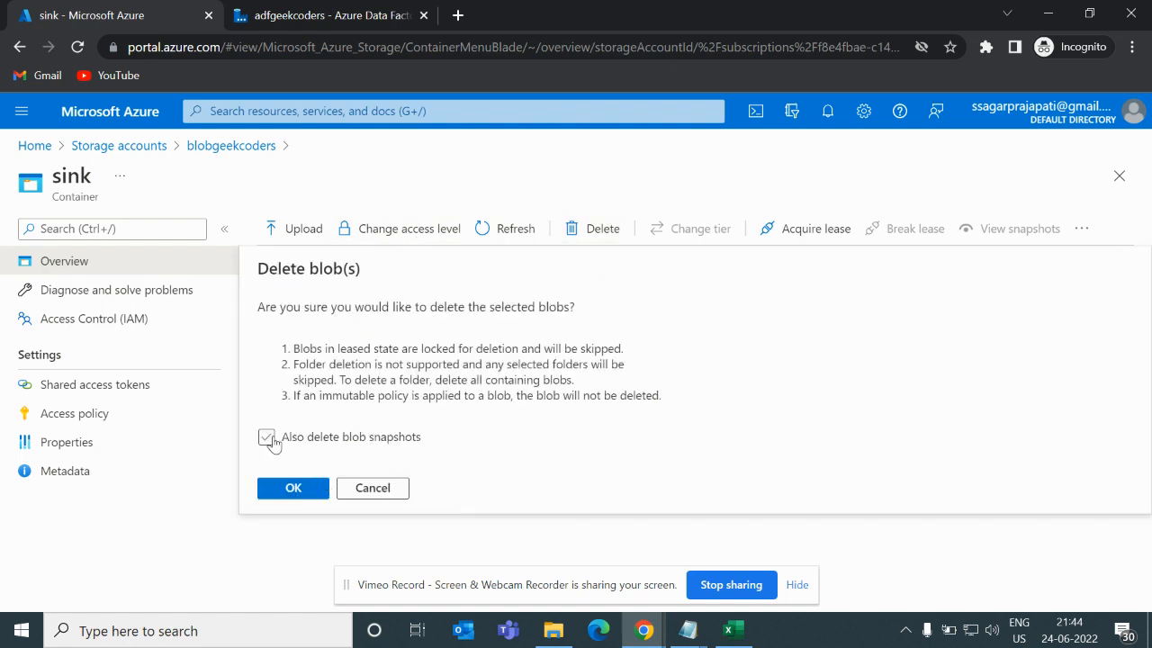
left_click(302, 490)
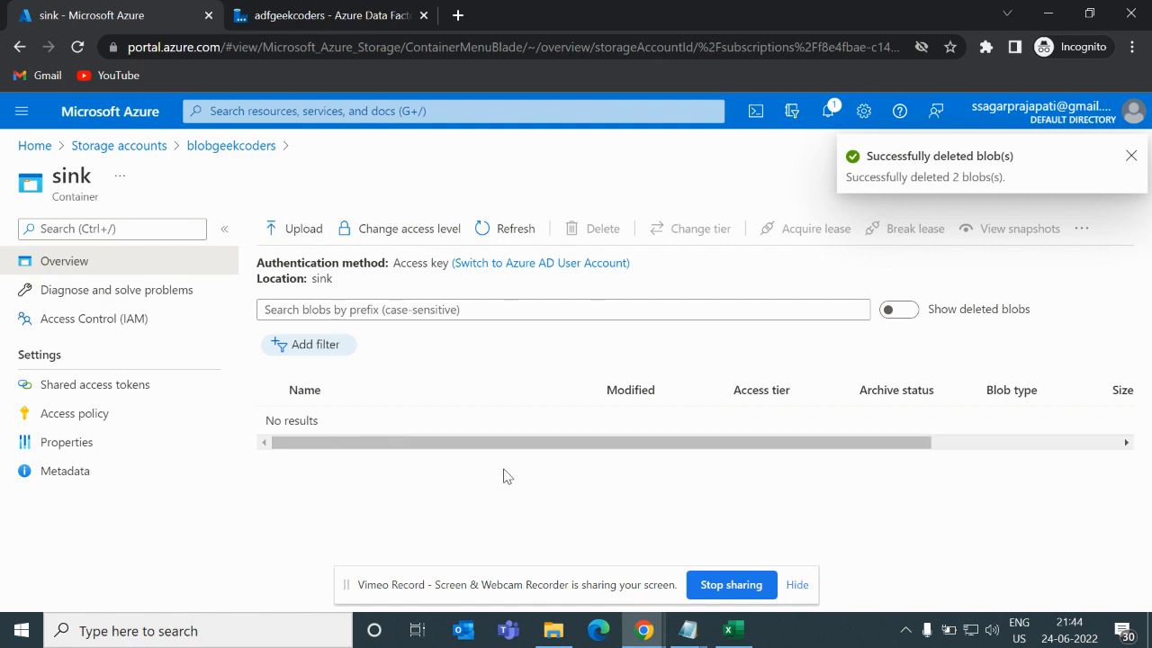
- In Data Factory, start a new linked service from Manage and choose Azure Blob Storage as the data store
left_click(360, 11)
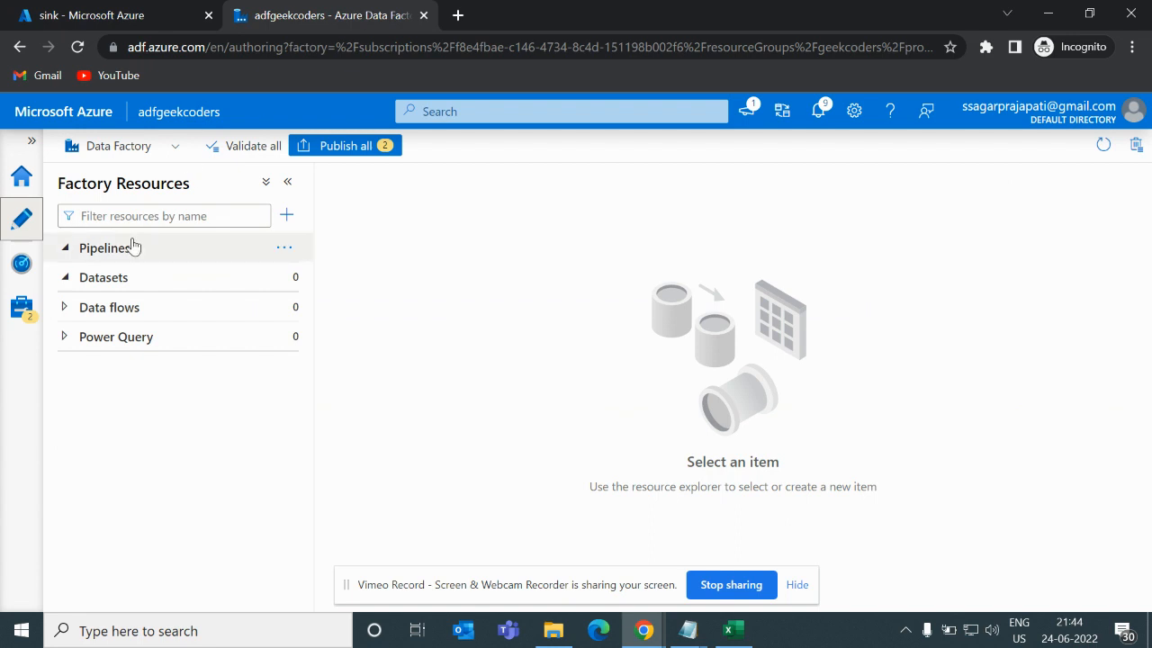
left_click(21, 307)
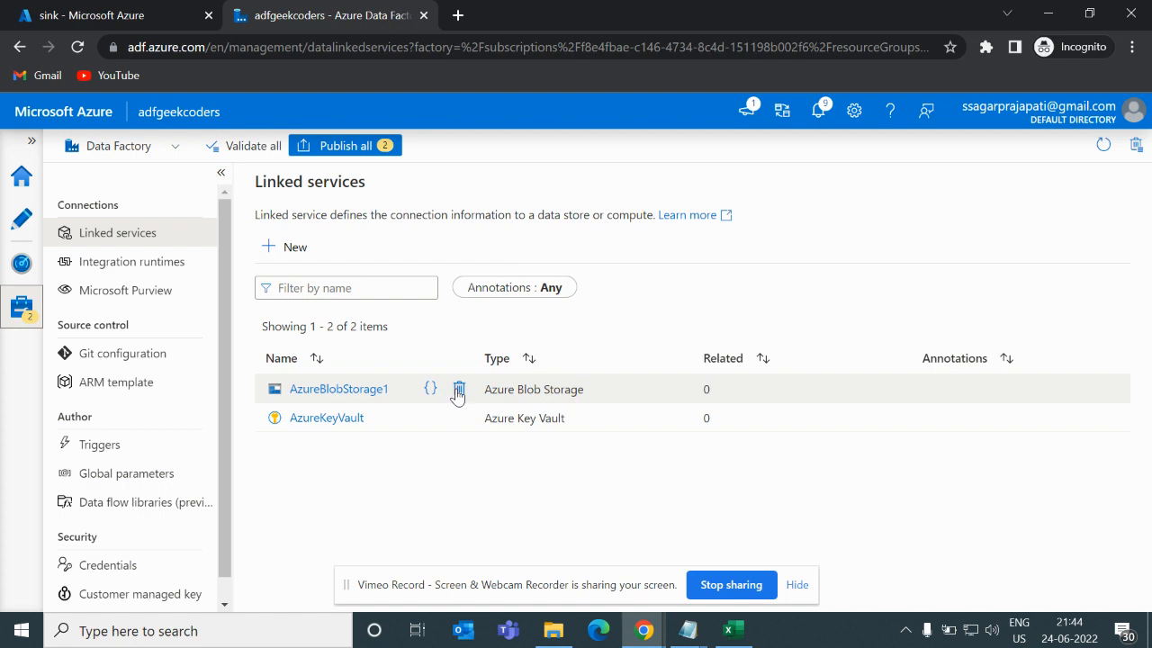
left_click(297, 249)
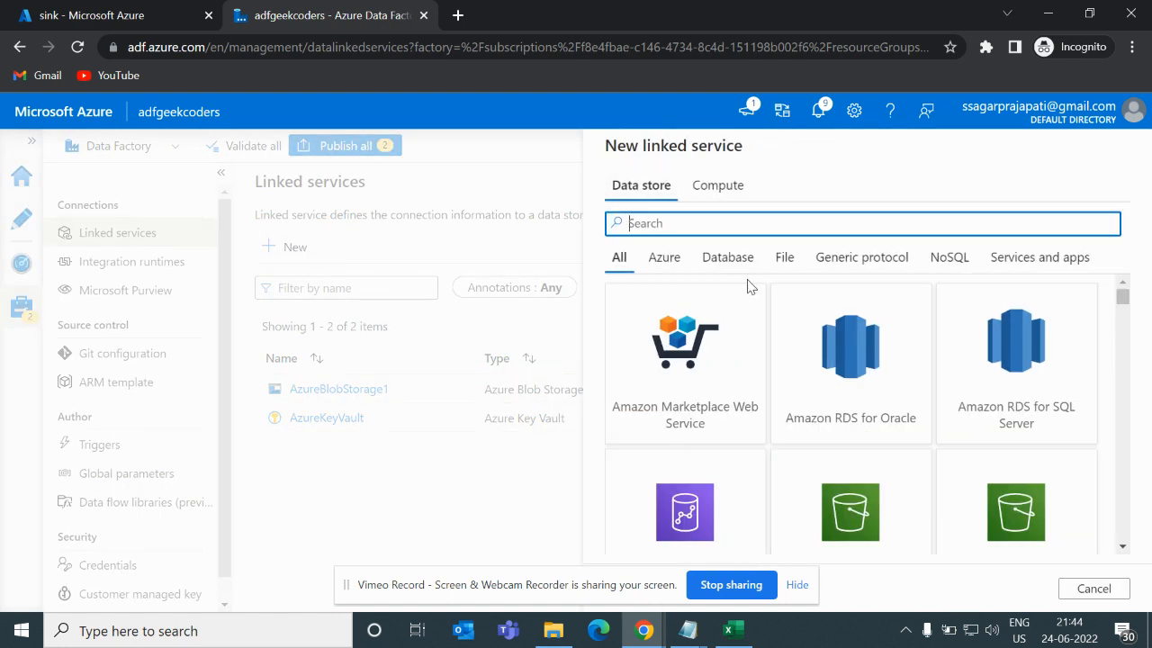
type("stor")
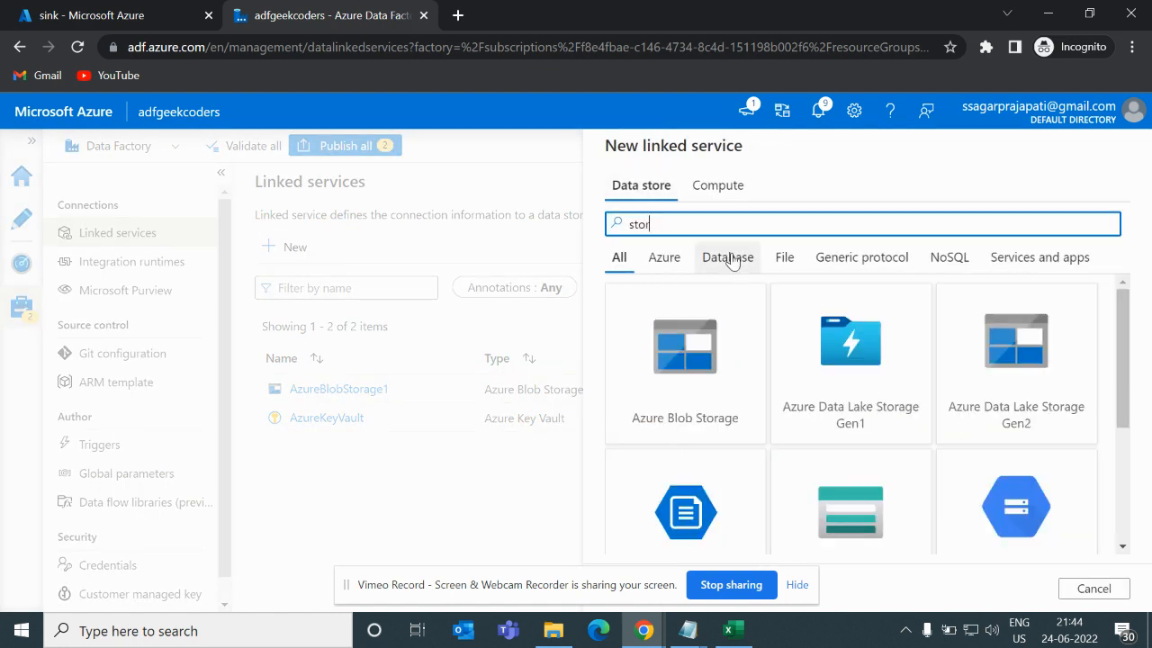
left_click(683, 354)
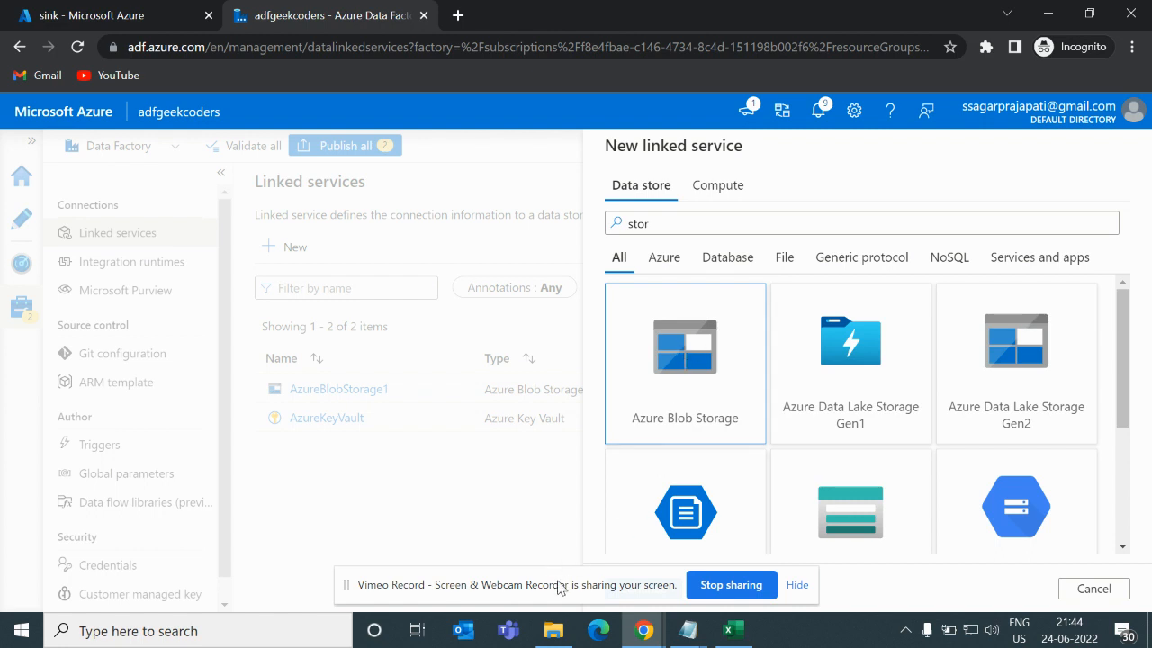
left_click_drag(557, 590, 346, 591)
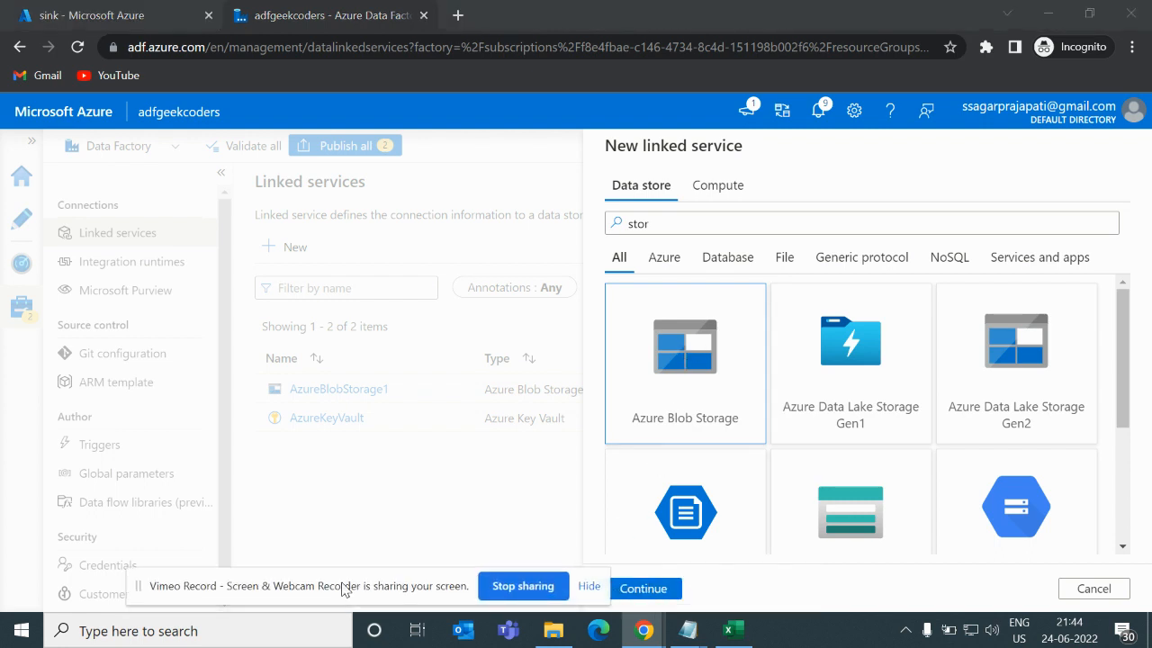
left_click(653, 596)
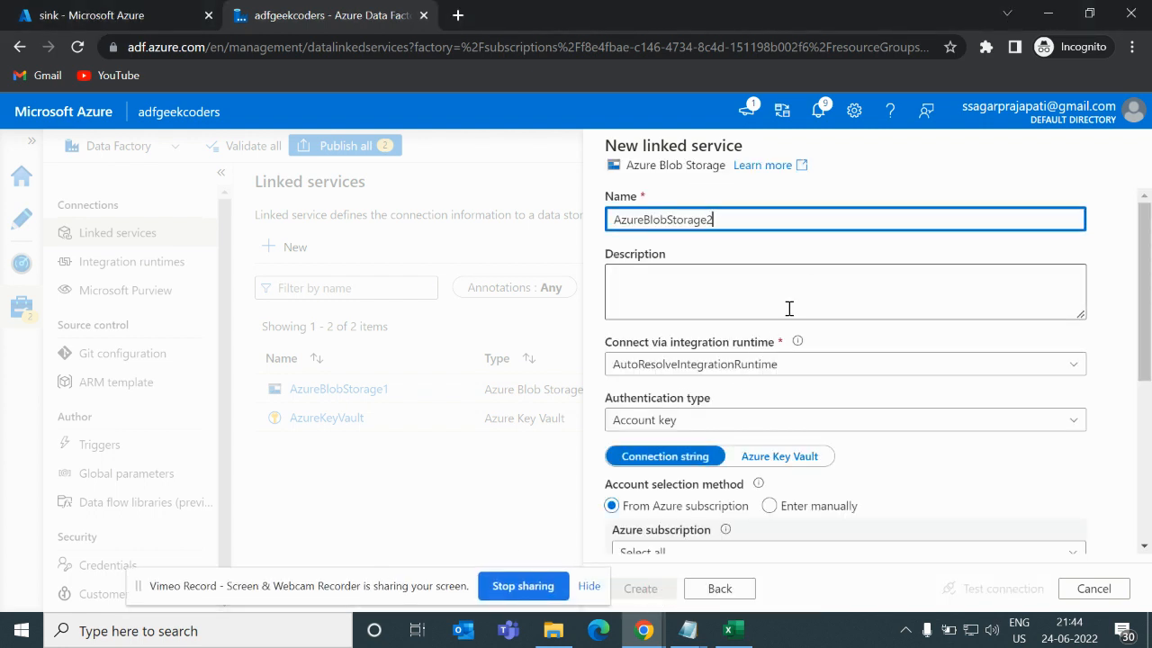
- Set the linked service's subscription to Azure for Students and its storage account to blobgeekcoders
scroll(784, 365, "down", 1)
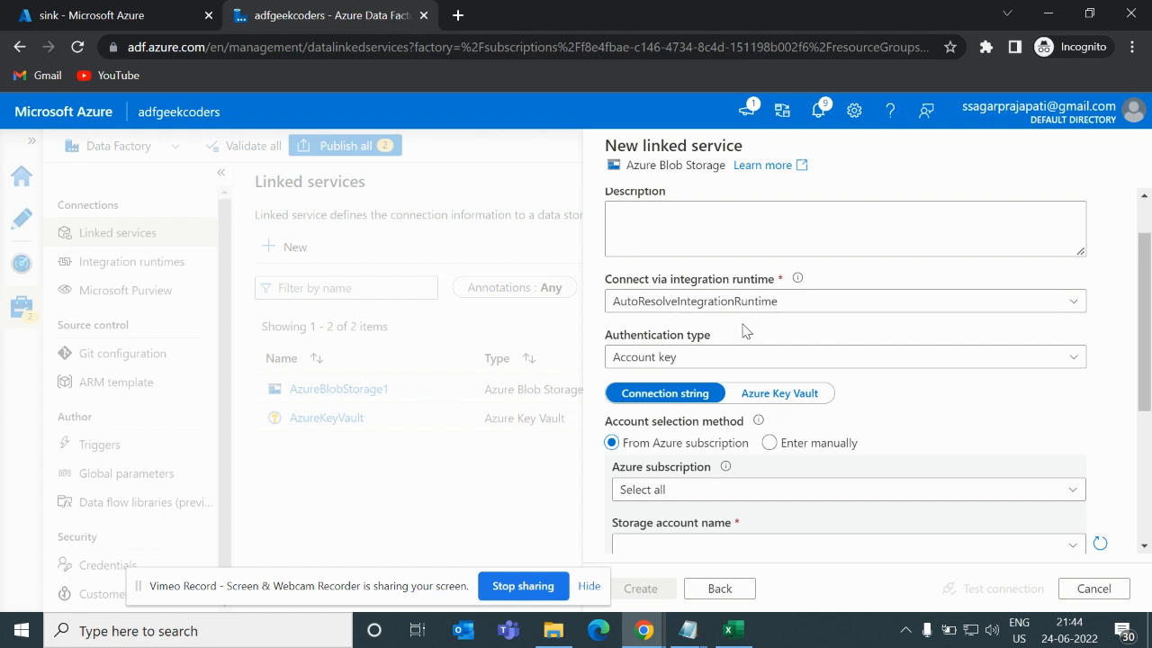
scroll(743, 333, "down", 1)
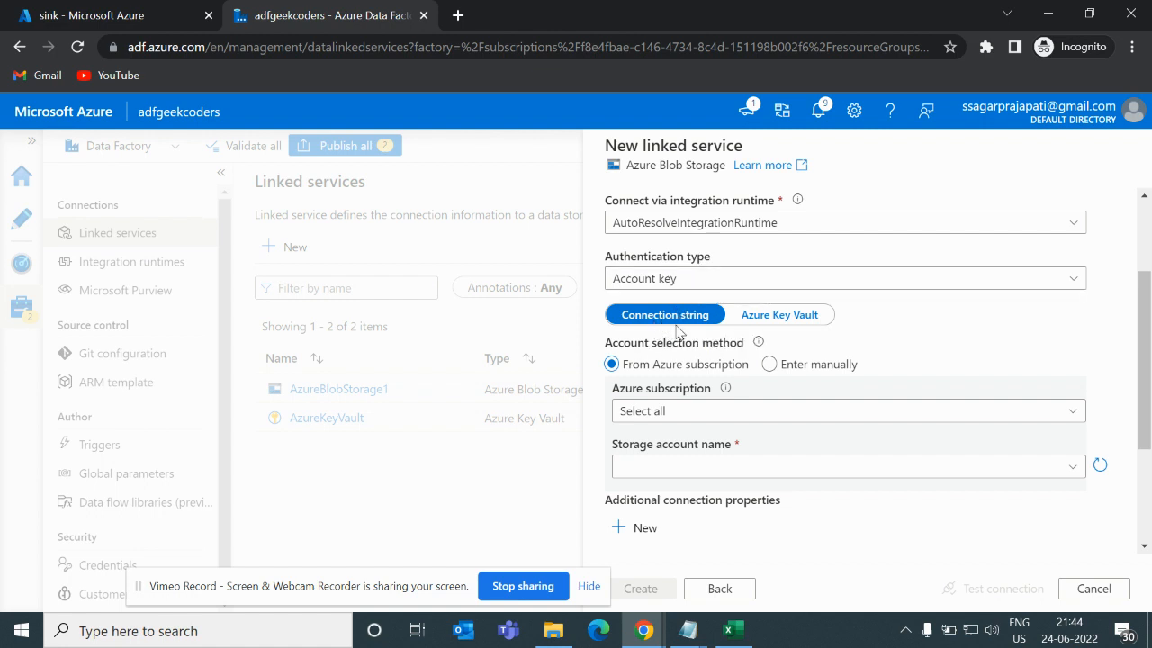
left_click(698, 414)
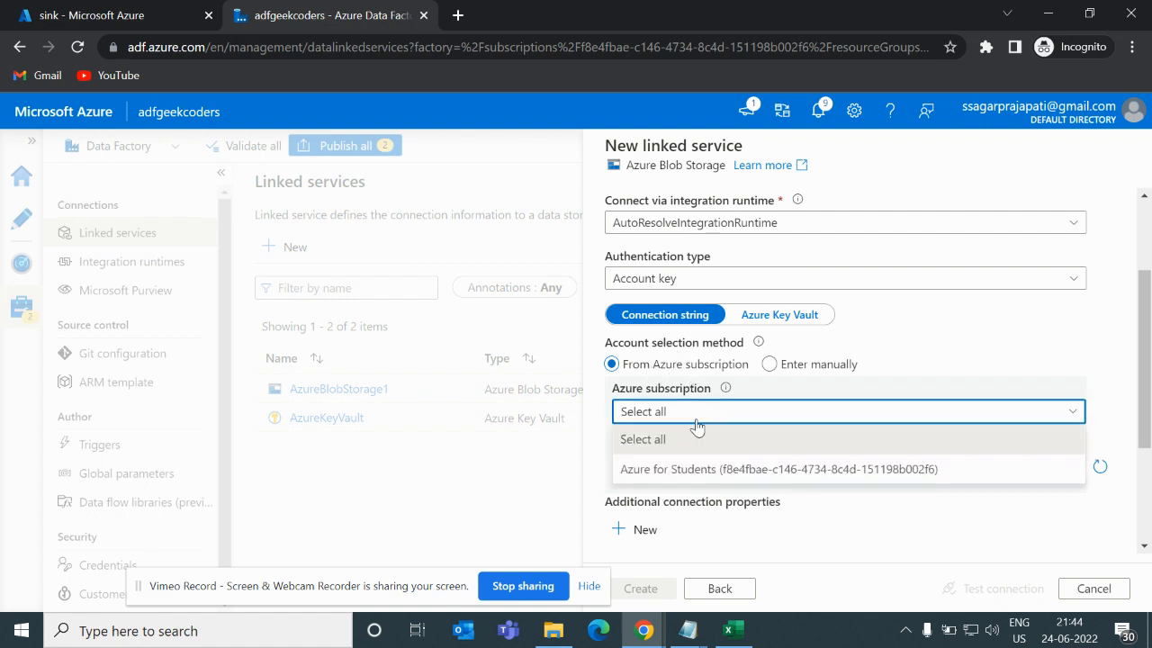
left_click(680, 470)
left_click(715, 468)
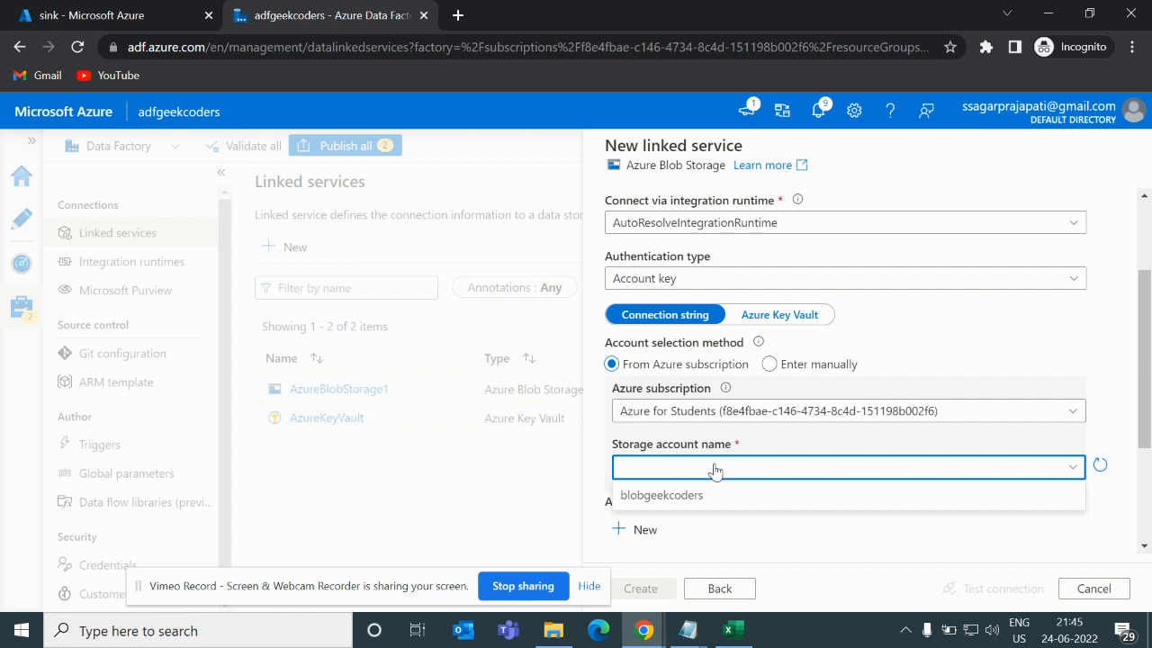
left_click(682, 495)
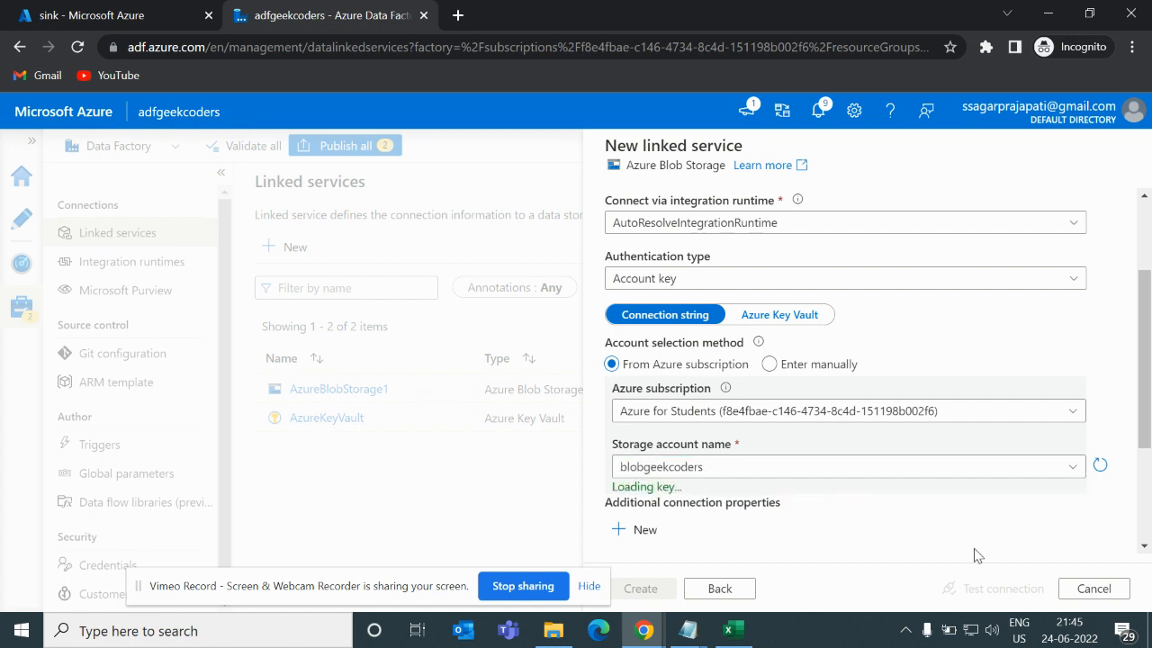
- Test the linked service's connection and create it
scroll(979, 558, "down", 3)
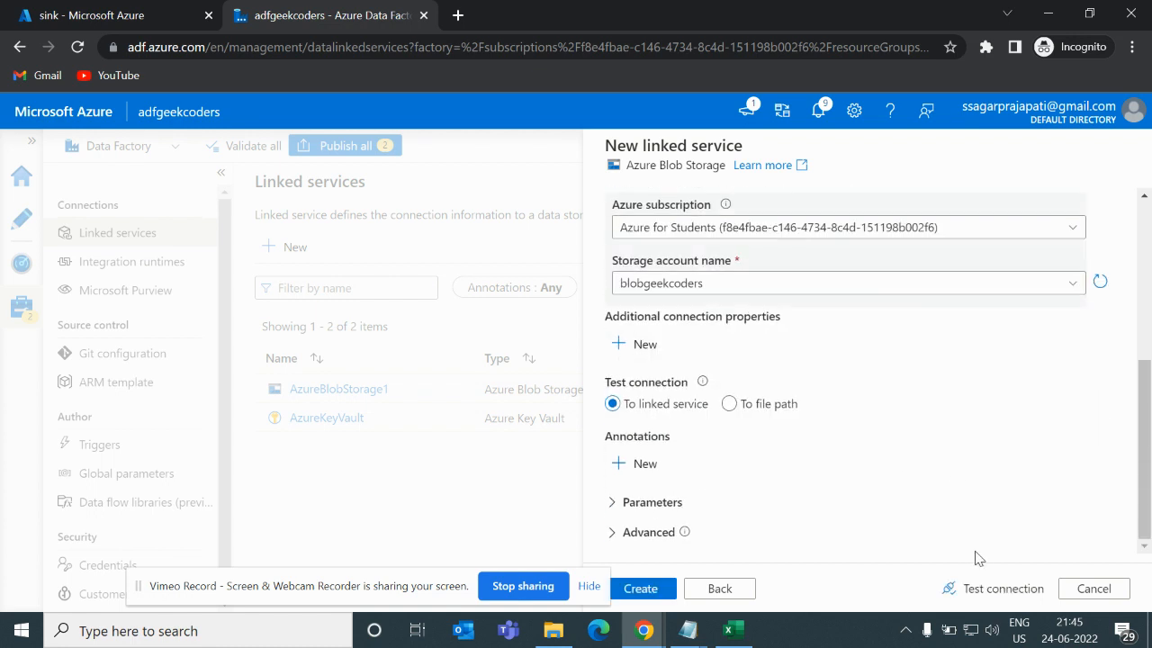
left_click(978, 598)
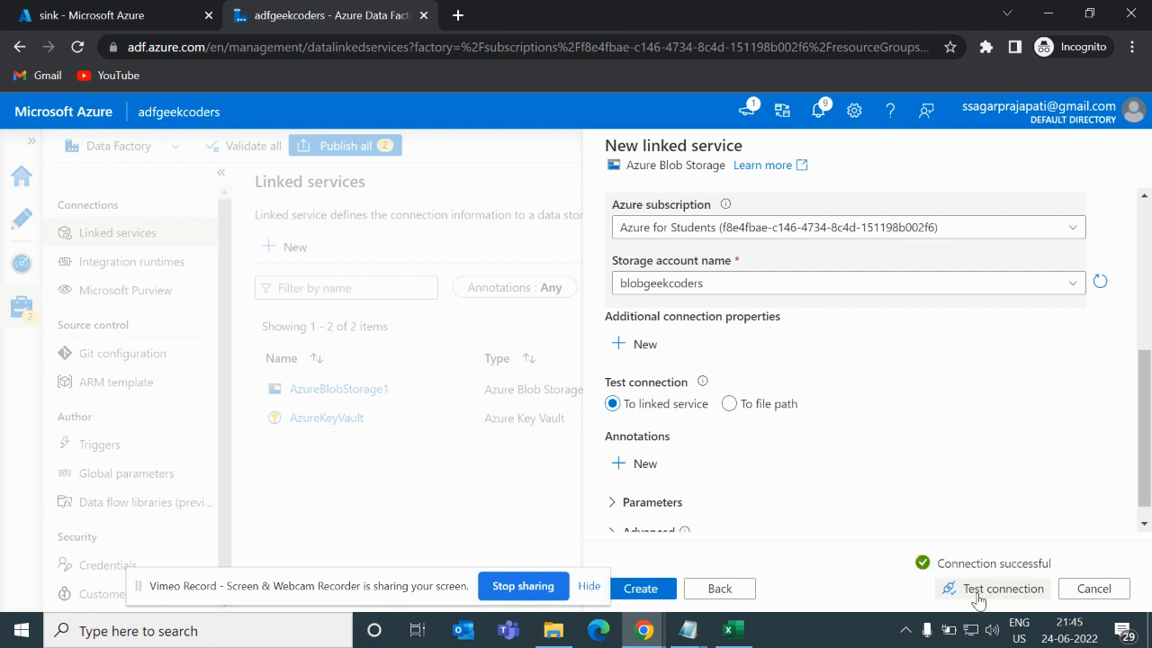
left_click(642, 589)
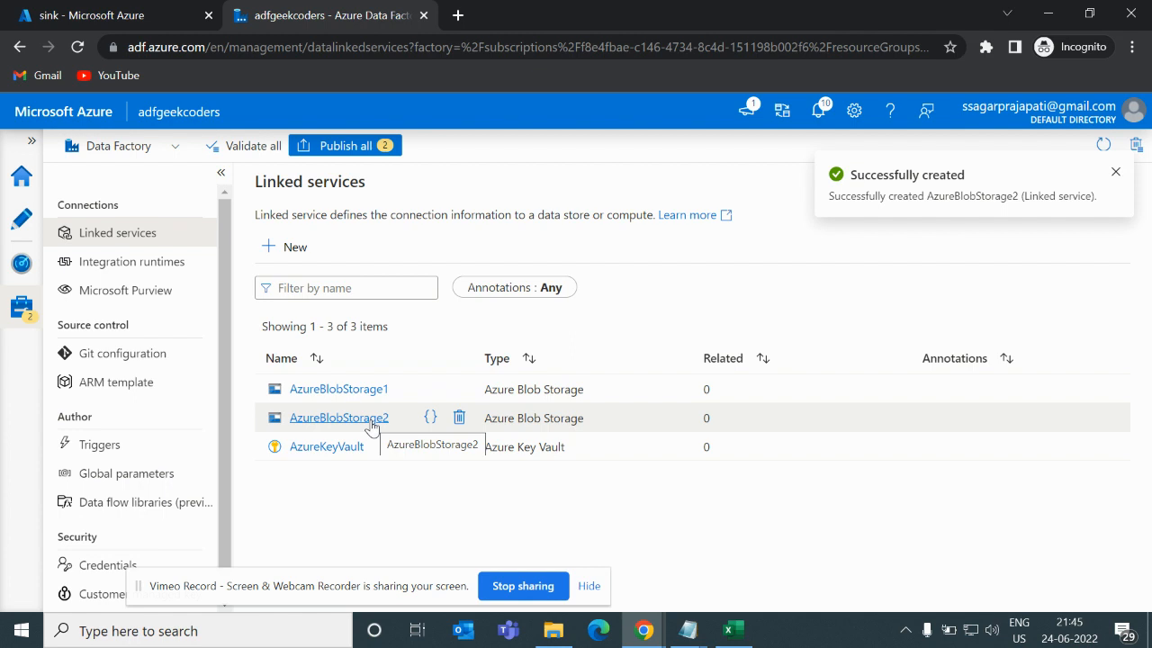
- In Author, start a new dataset and pick Azure Blob Storage as its data store
left_click(22, 220)
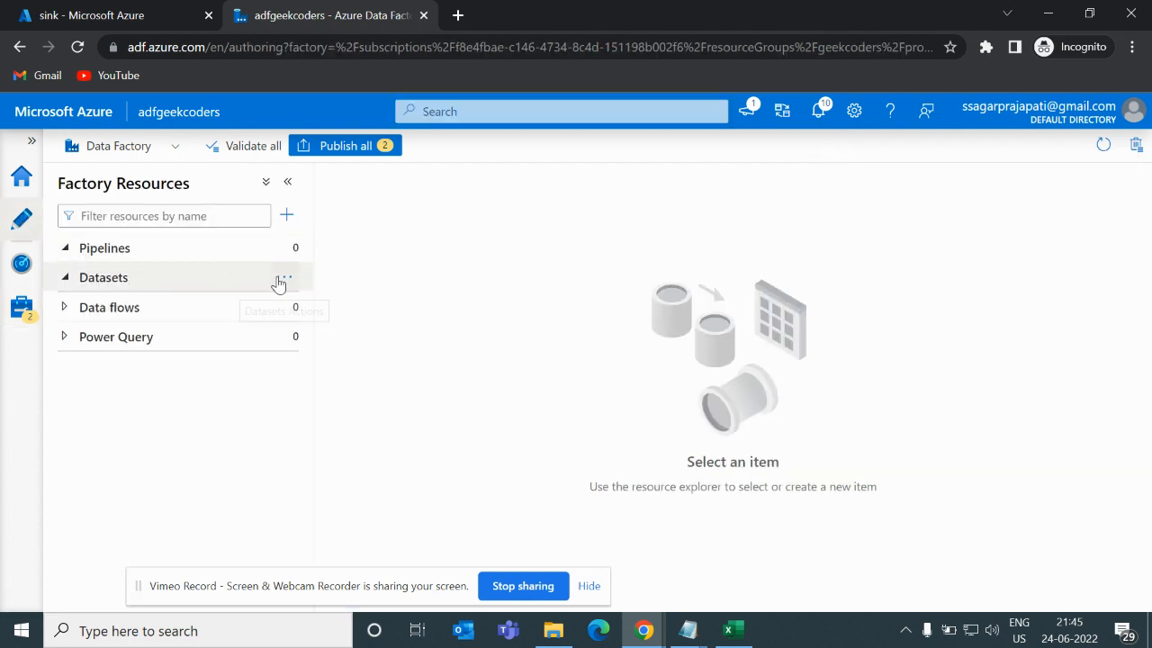
left_click(285, 279)
left_click(315, 310)
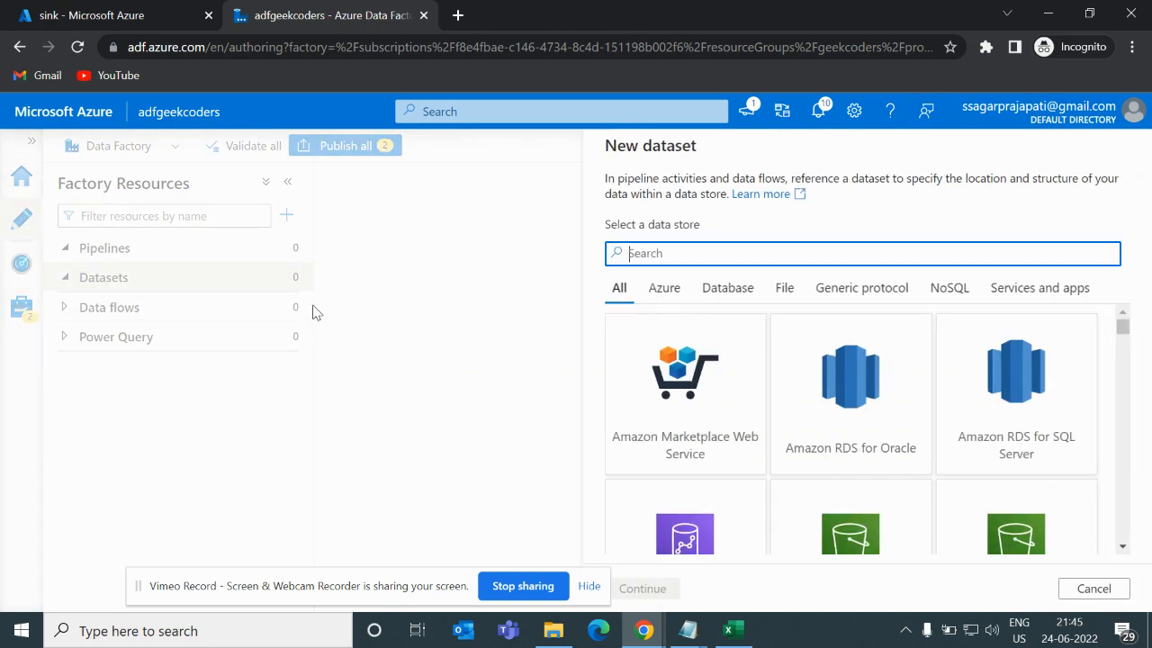
type("s")
key("BackSpace")
type("blob")
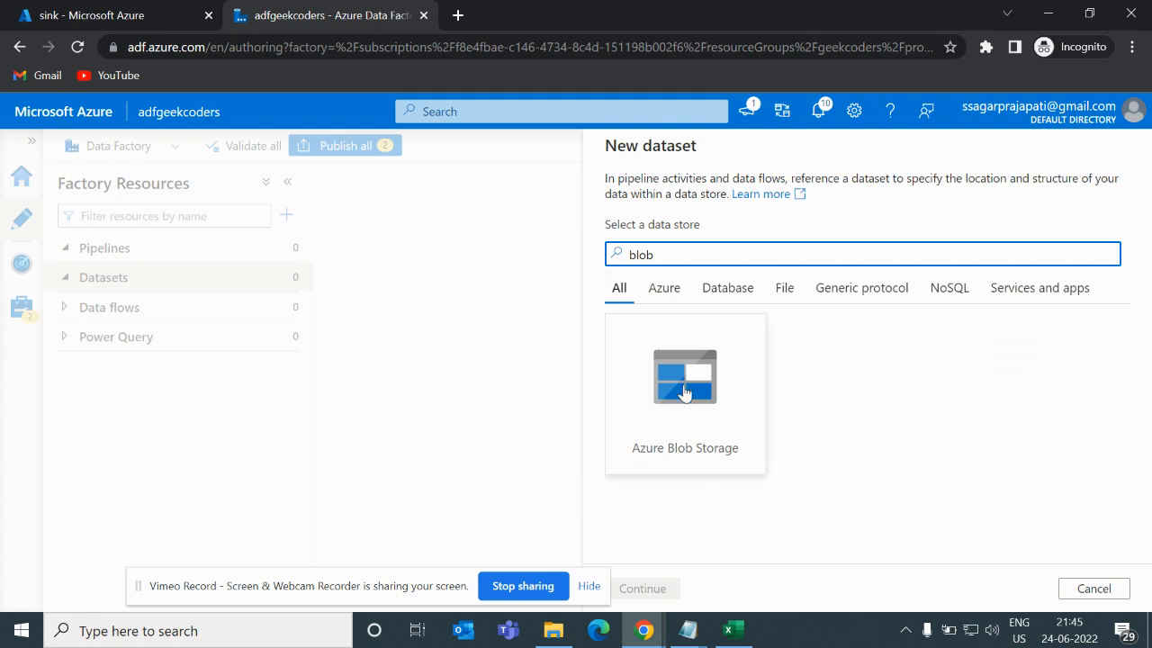
left_click(684, 391)
left_click(648, 589)
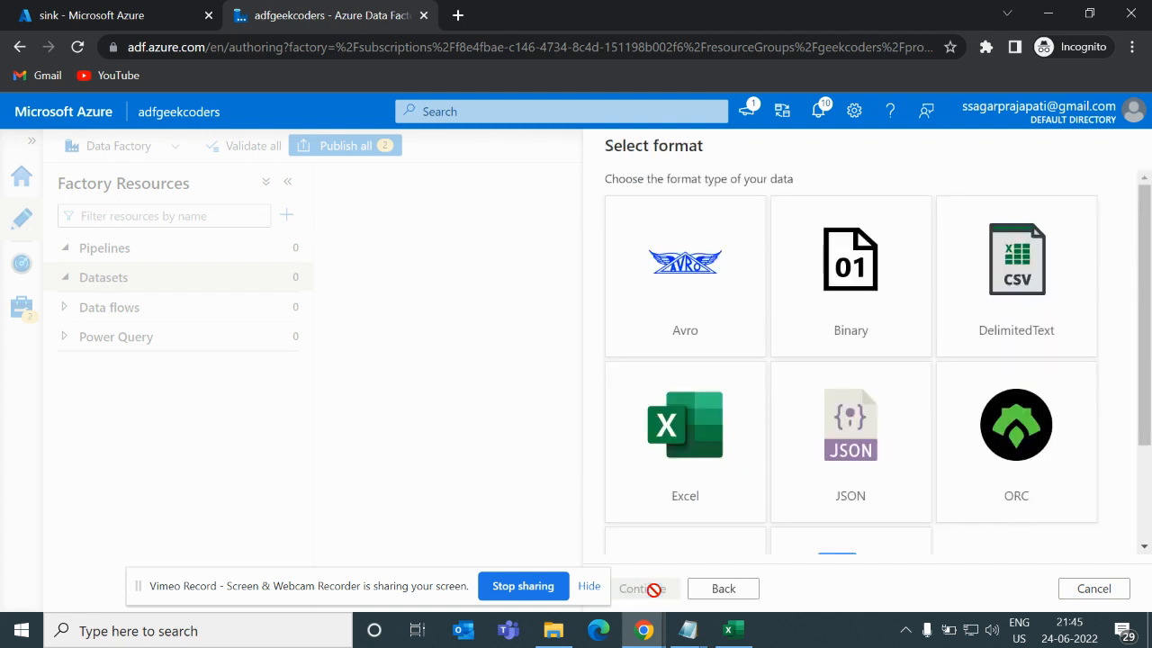
- Choose DelimitedText as the dataset format and continue
left_click(1028, 290)
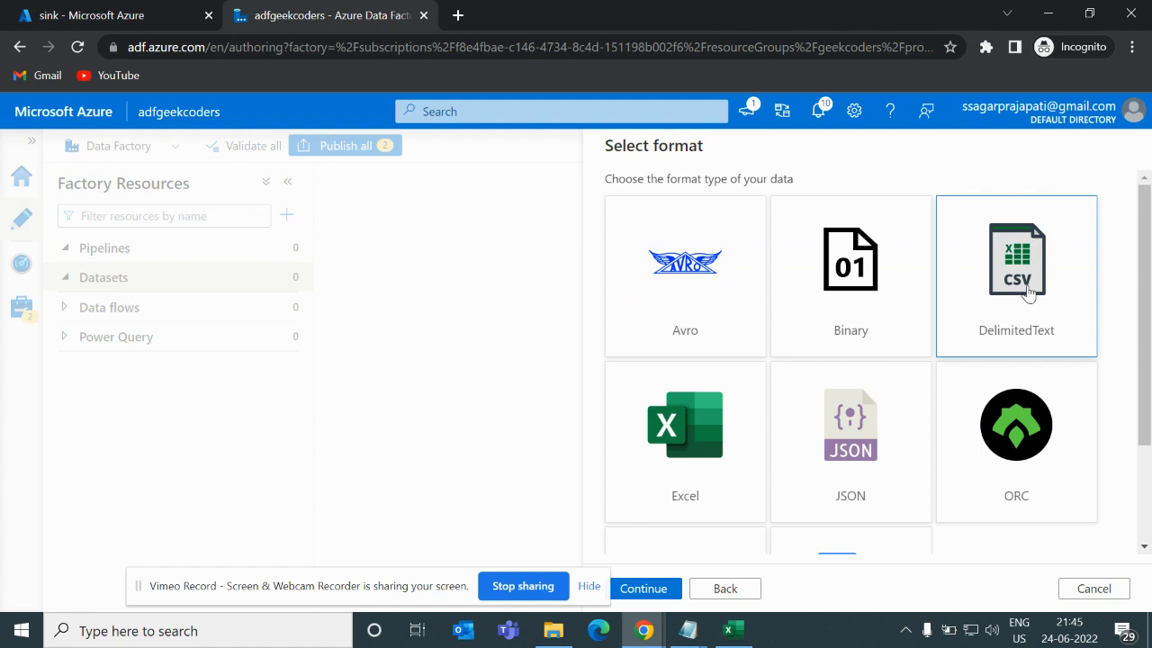
left_click(646, 590)
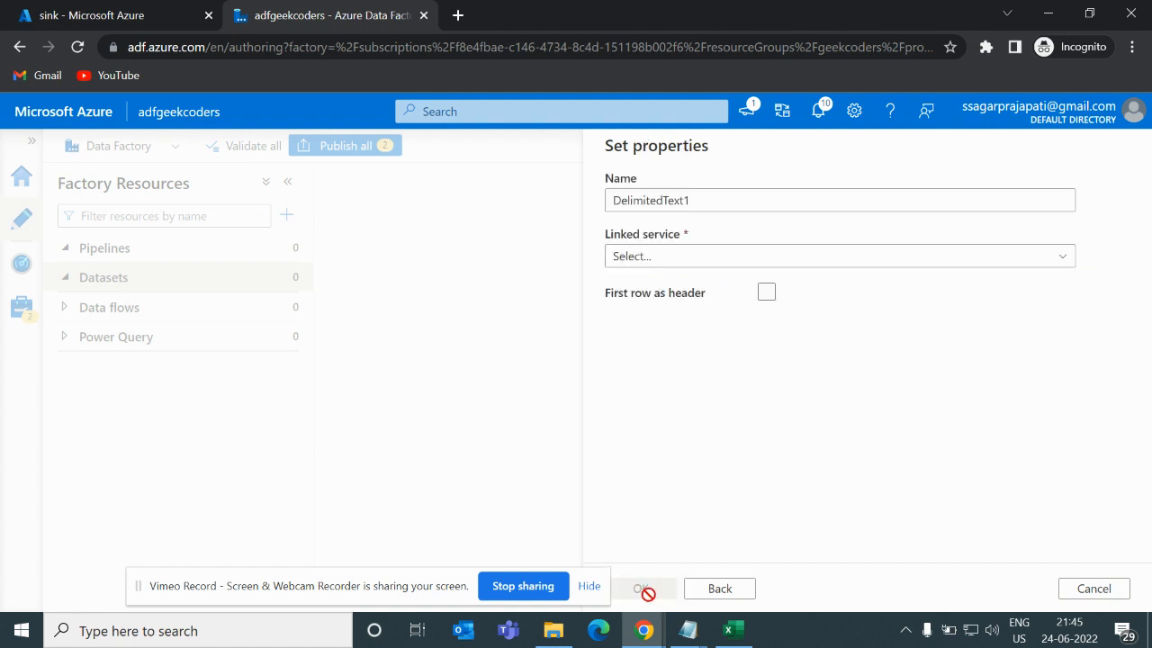
- Name the dataset DelimitedText, link it to AzureBlobStorage2, and create it
left_click(741, 198)
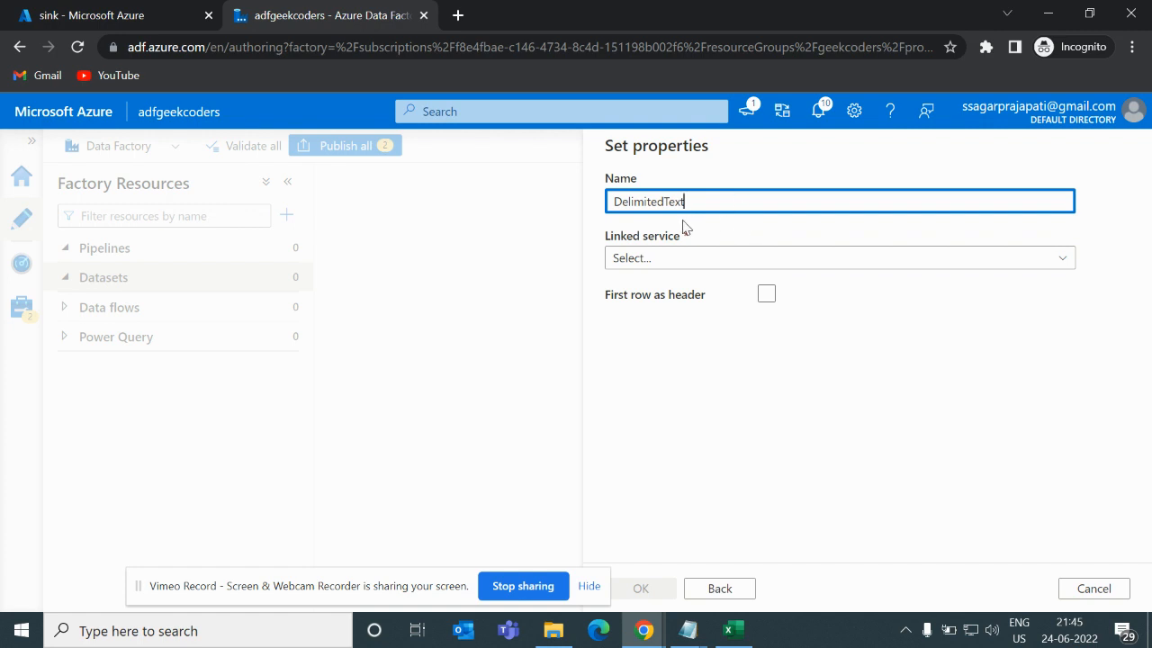
left_click(686, 262)
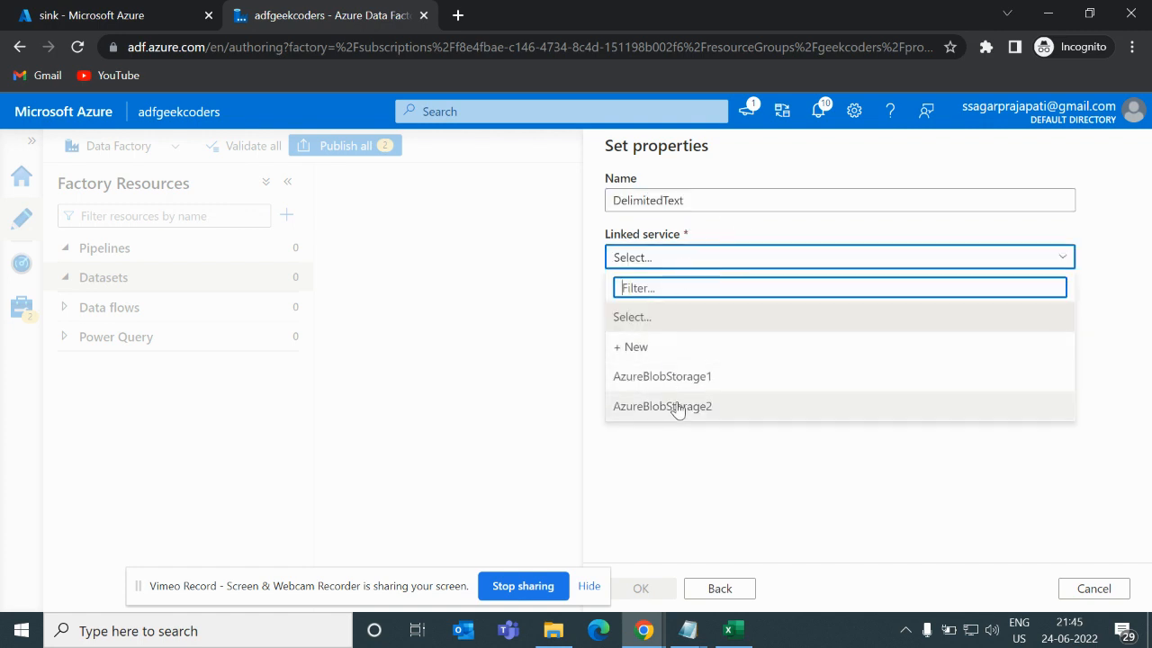
left_click(676, 405)
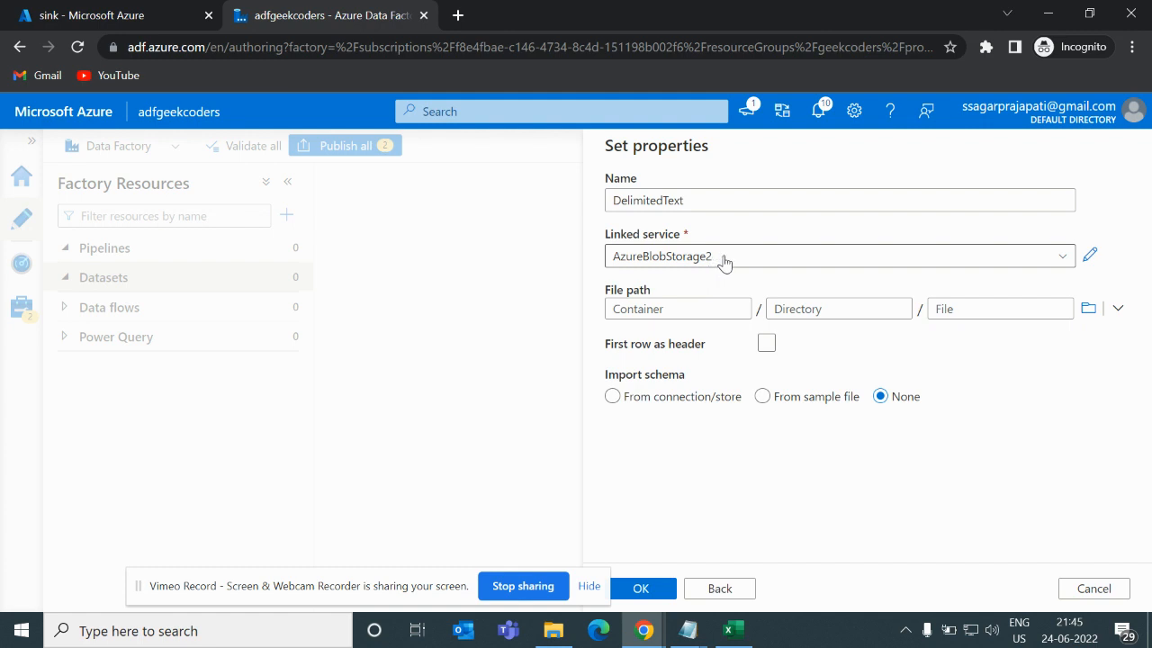
left_click(665, 589)
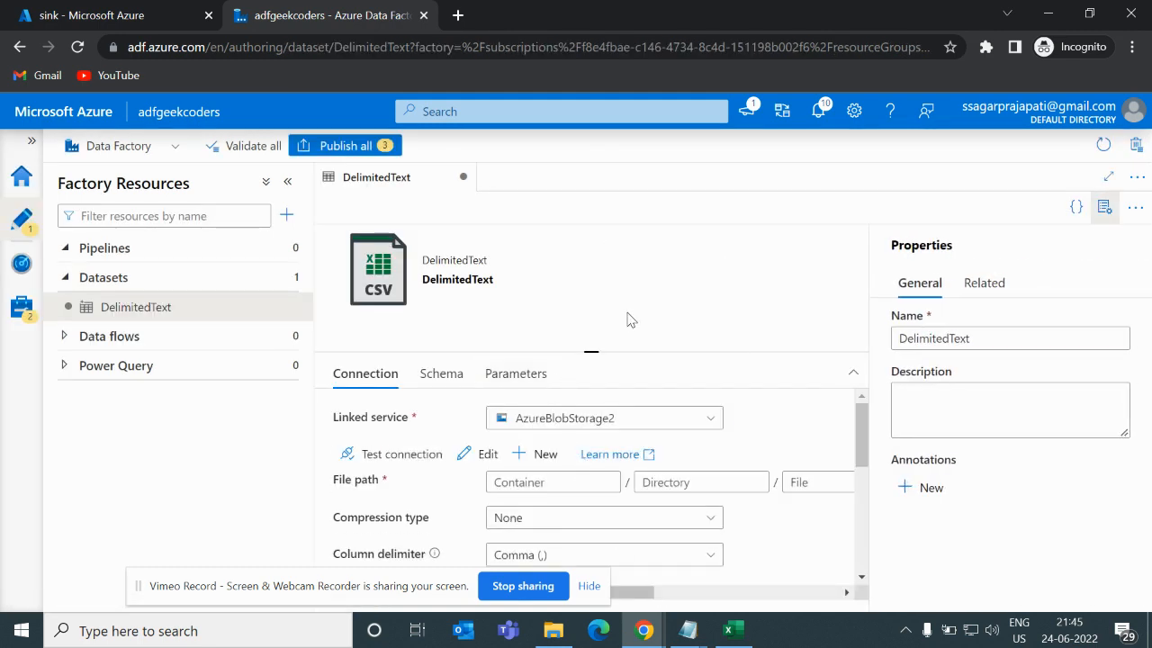
- Add two string parameters named container and blob to the dataset
left_click(553, 483)
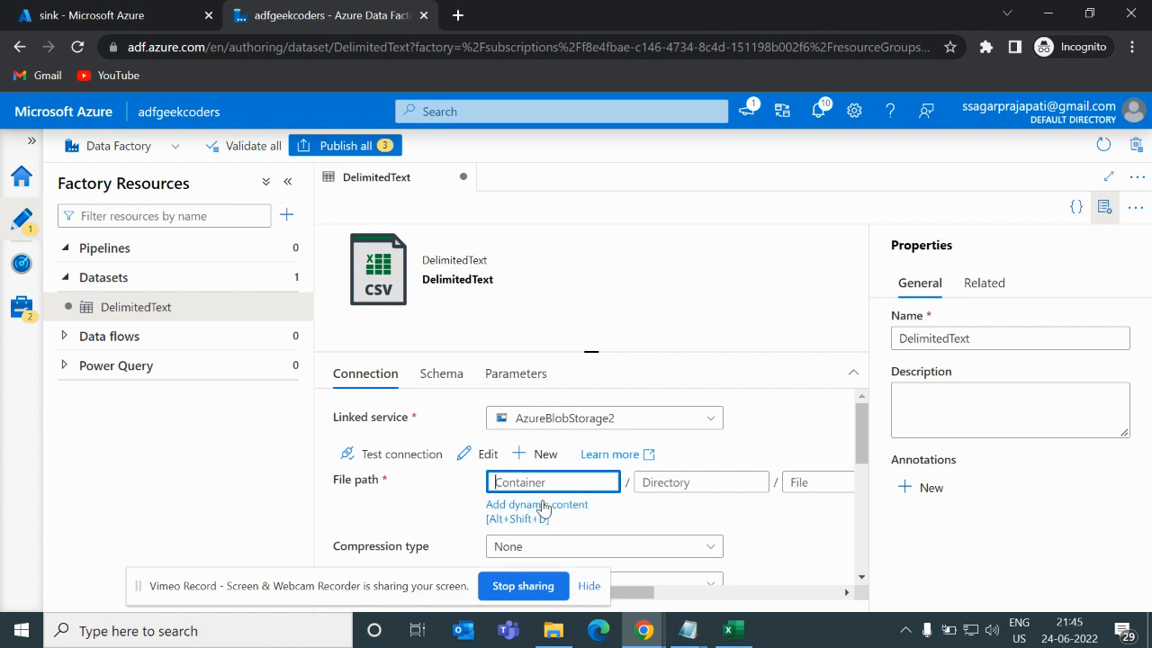
left_click(514, 372)
left_click(384, 423)
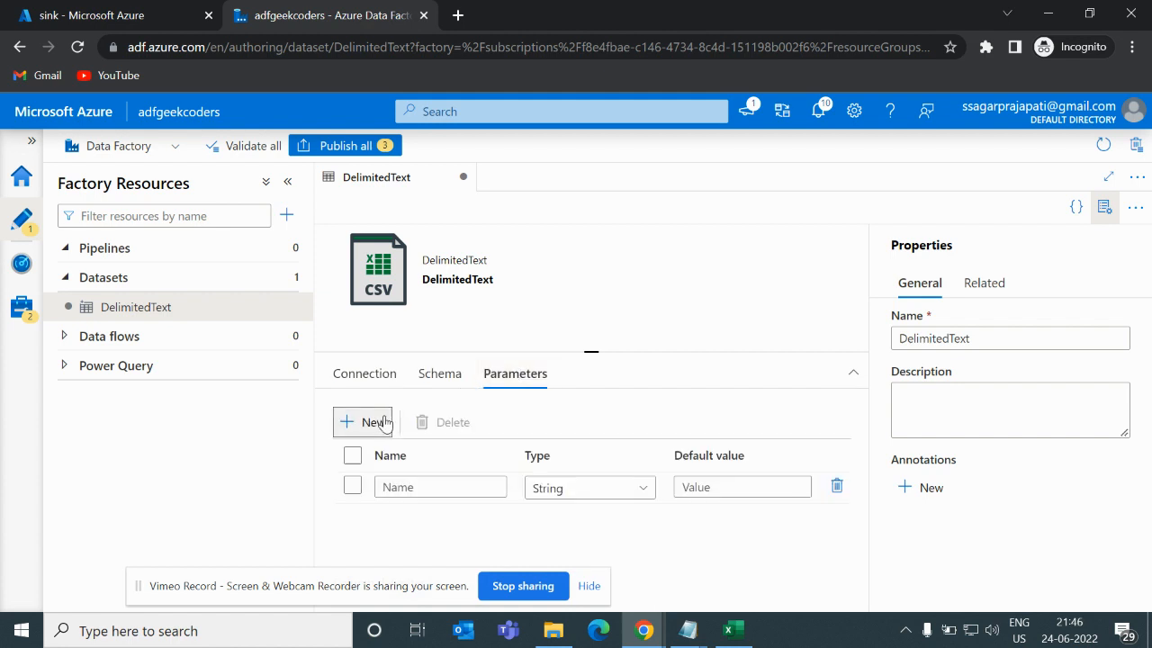
left_click(405, 480)
type("conta")
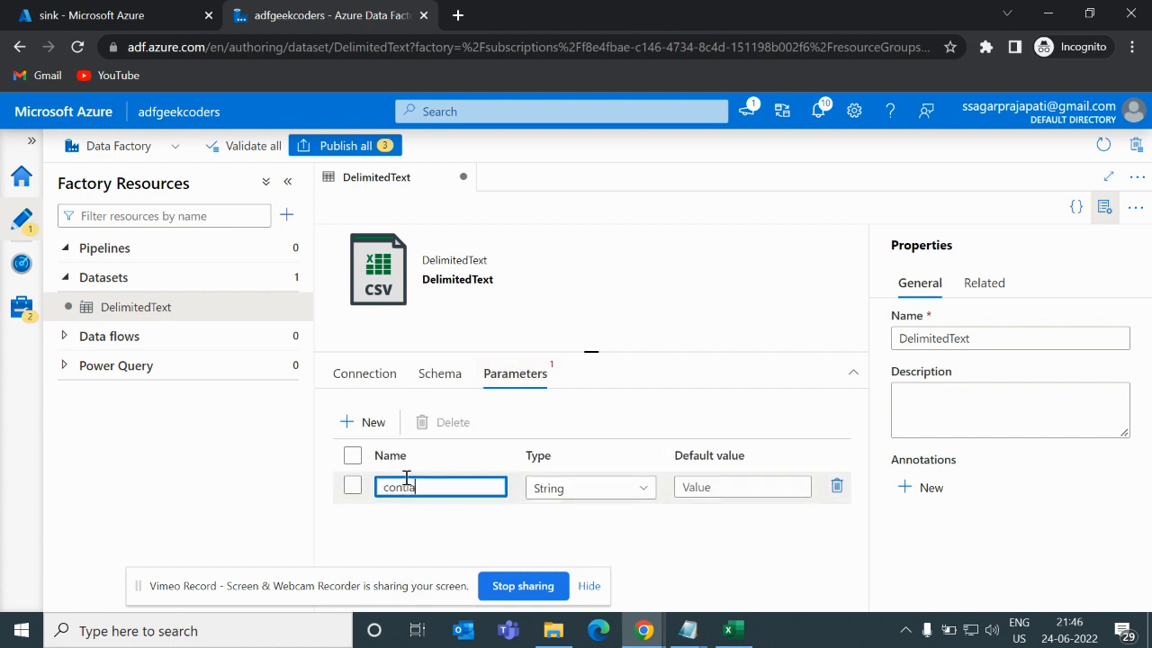
type("iner")
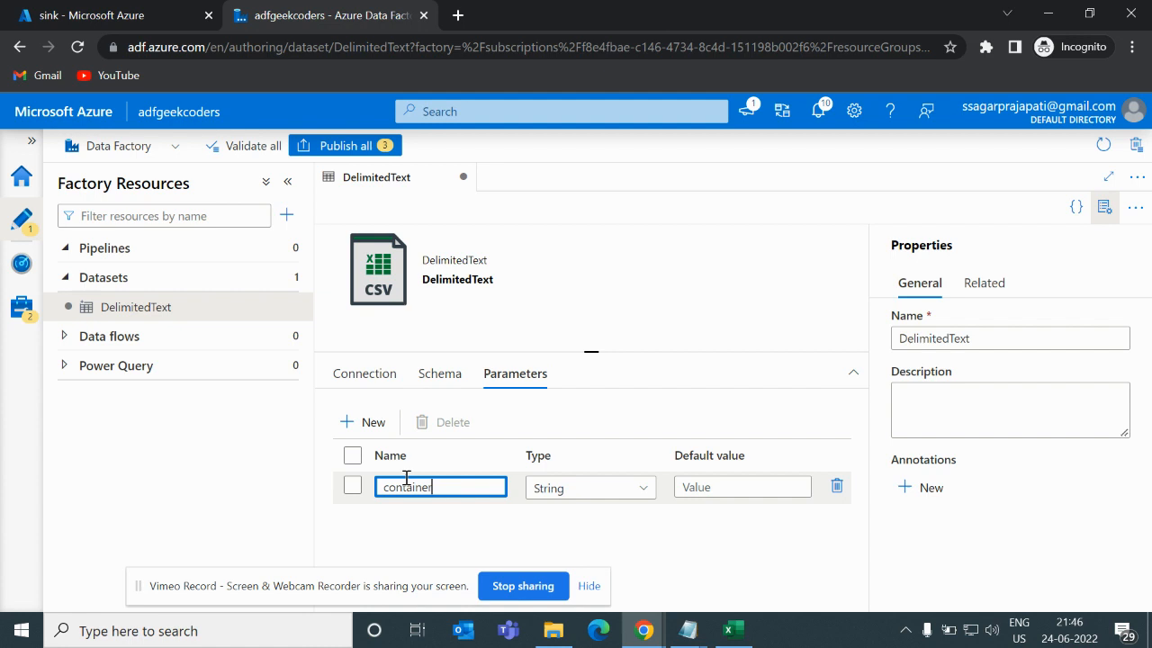
left_click(365, 422)
left_click(397, 513)
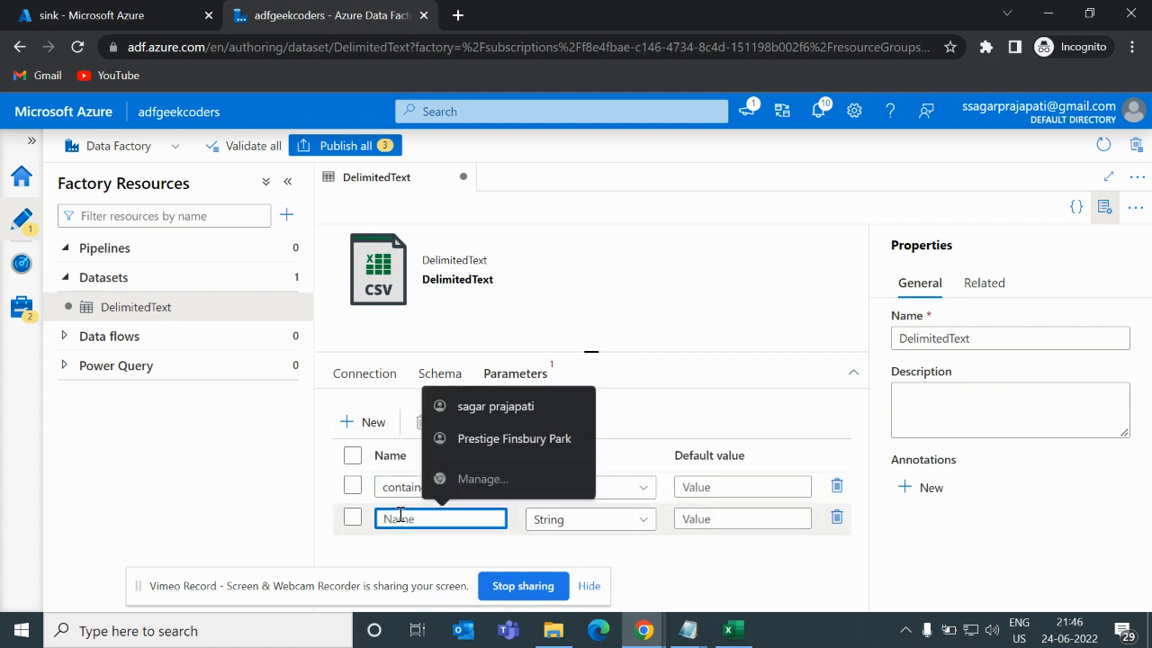
type("blob")
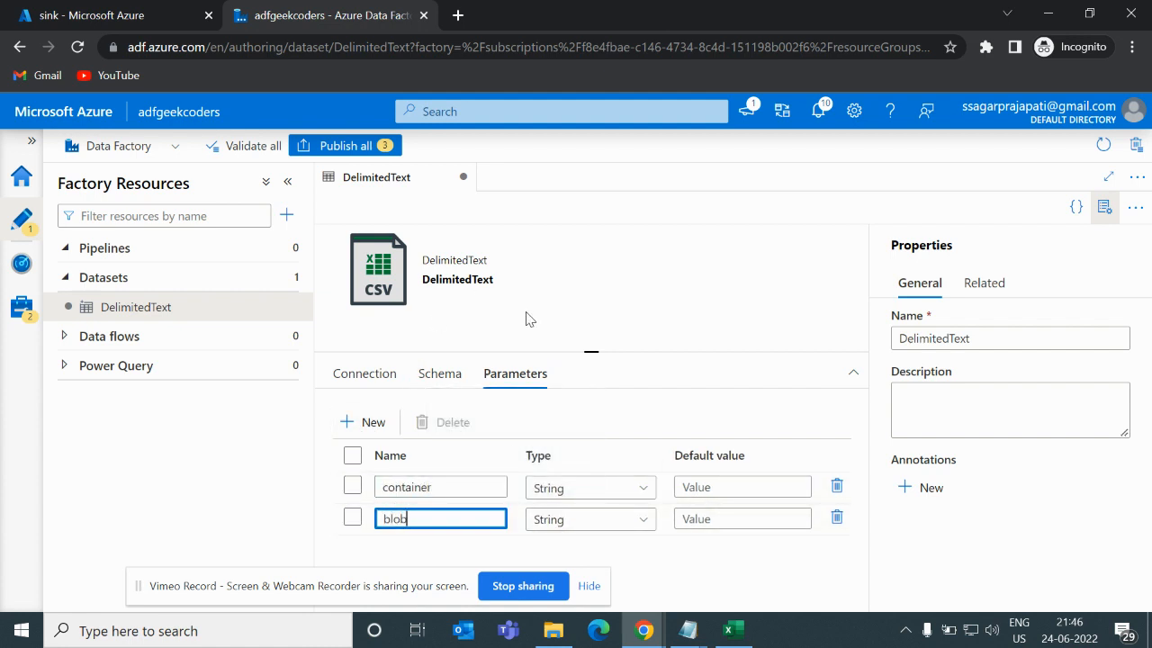
- Set the dataset's file path container to the container parameter using dynamic content
left_click(379, 375)
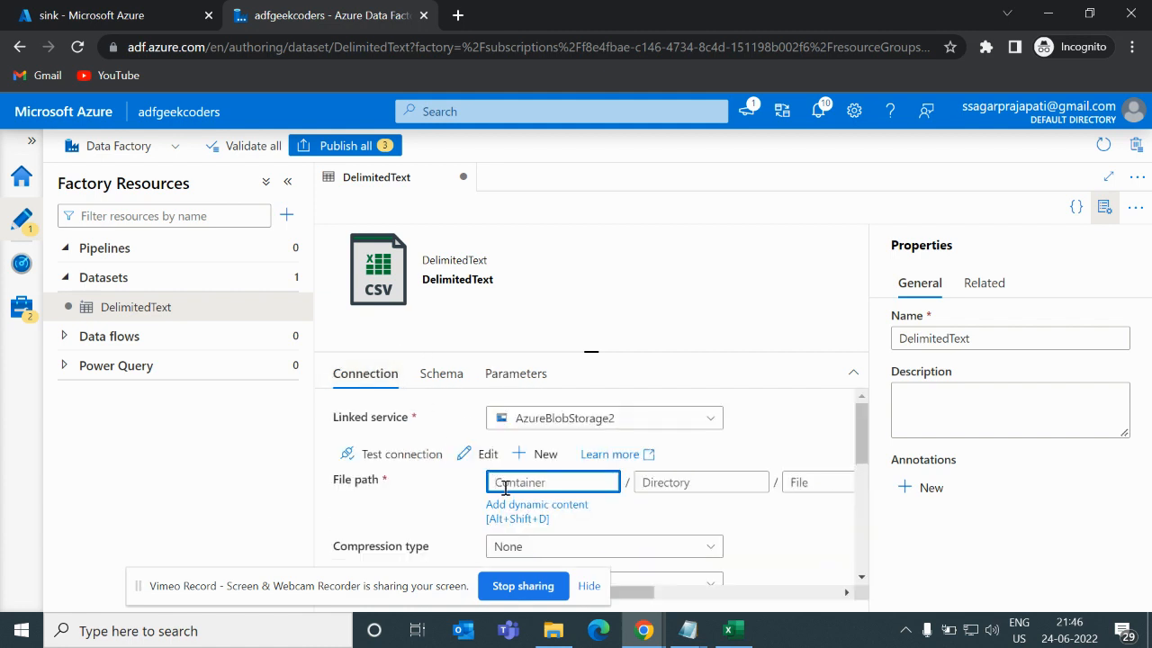
left_click(520, 506)
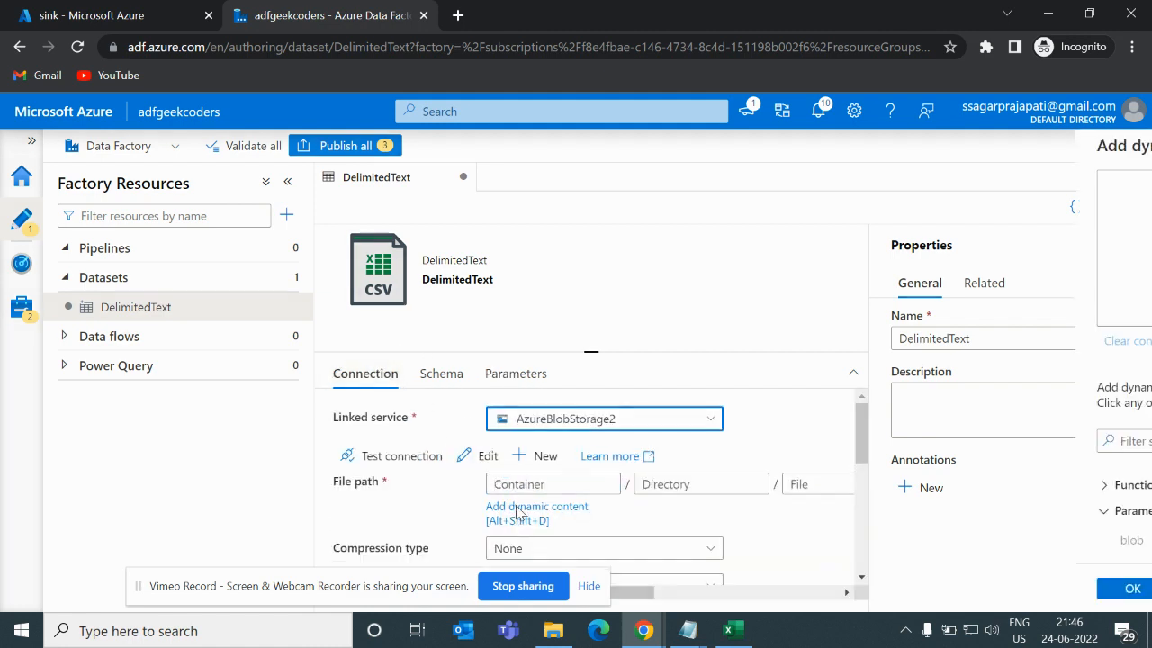
scroll(664, 497, "down", 1)
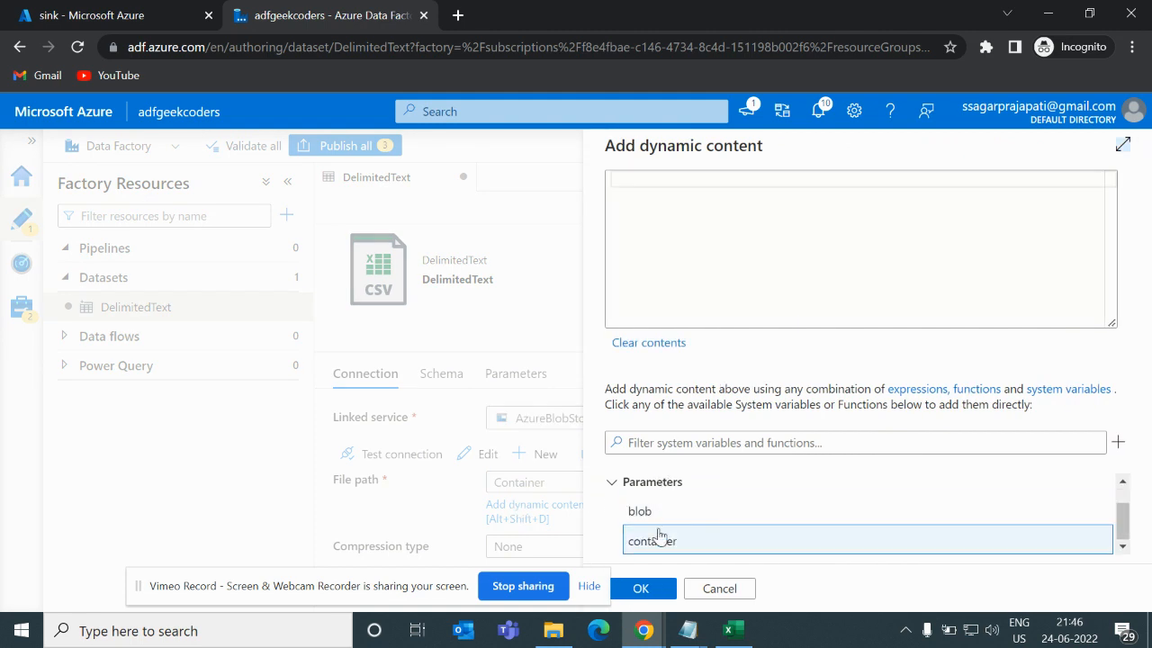
left_click(657, 540)
left_click(641, 588)
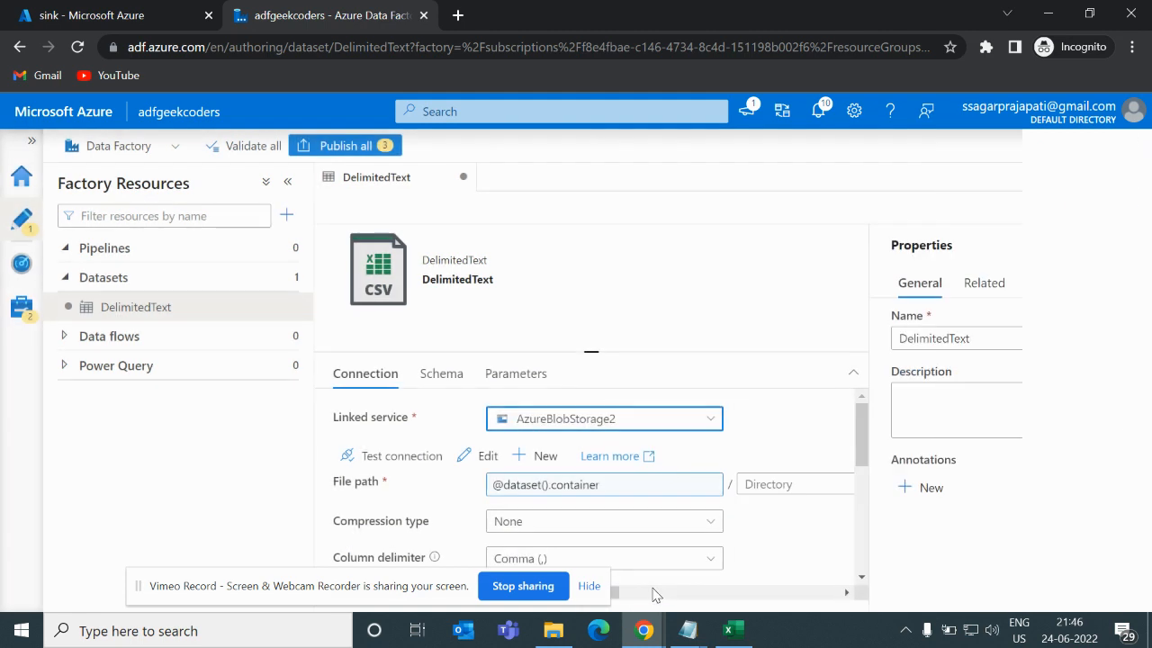
- Set the dataset's file path file name to the blob parameter using dynamic content
left_click(594, 485)
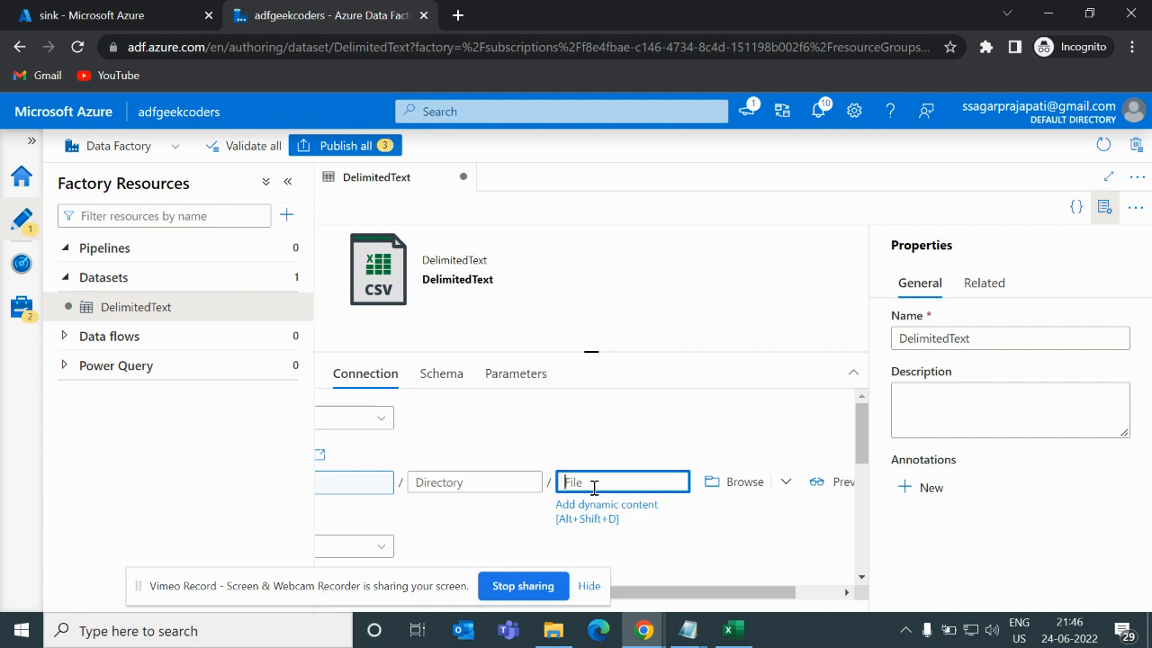
left_click(592, 508)
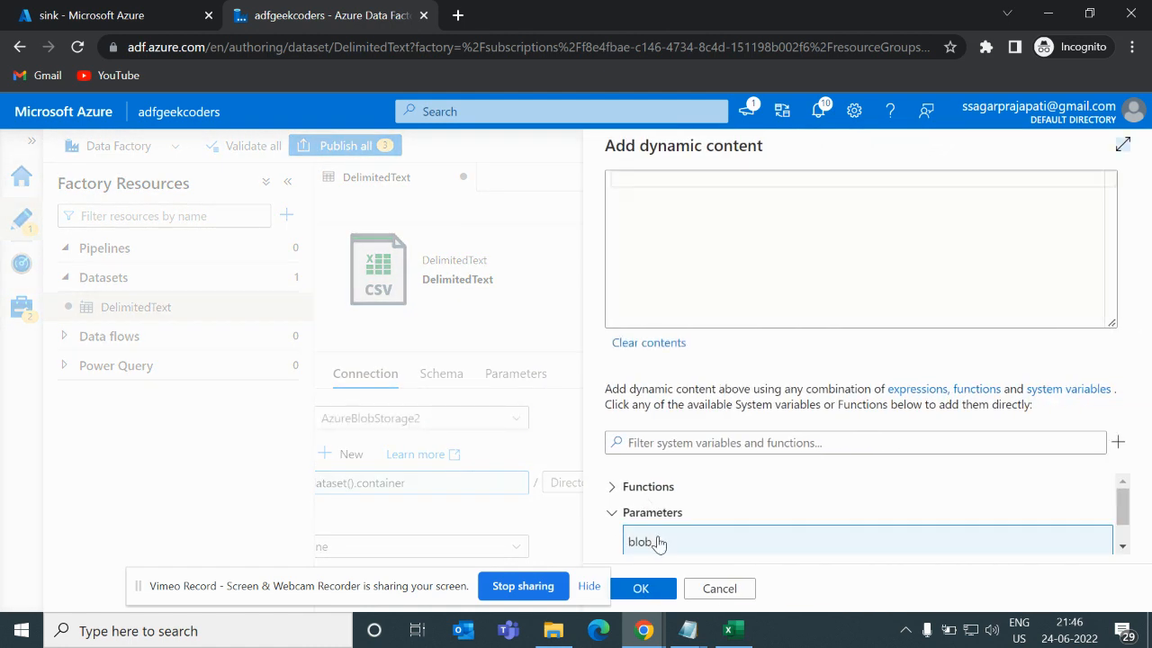
left_click(656, 542)
left_click(640, 588)
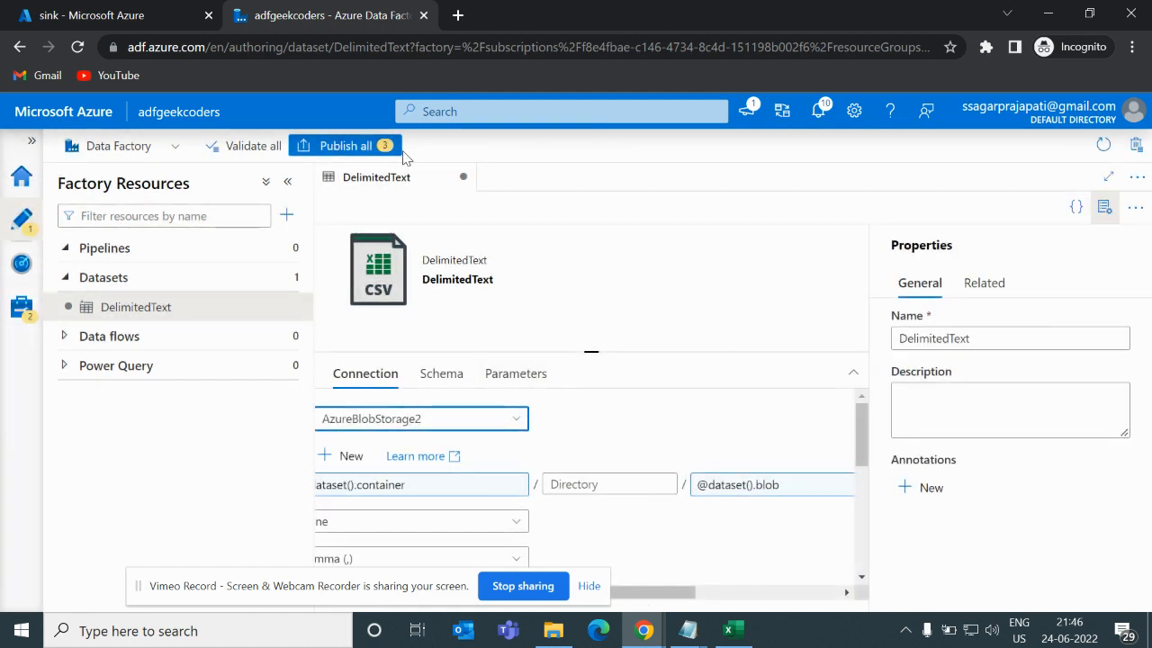
- Create a new pipeline and place a Copy data activity on its canvas
left_click(151, 258)
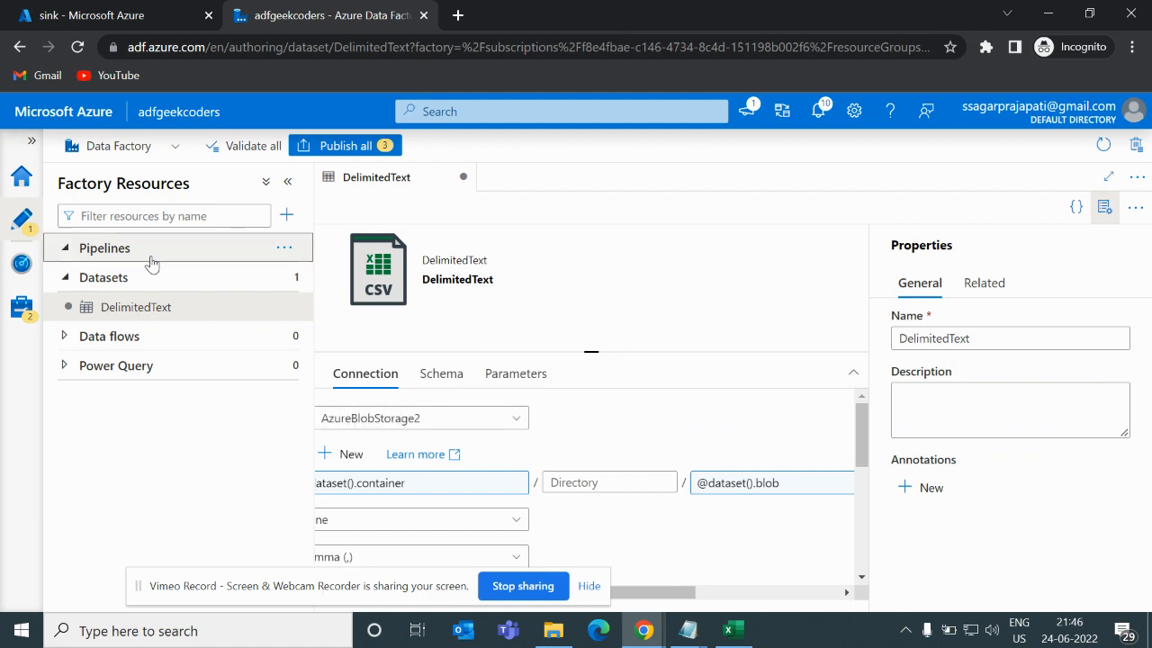
left_click(282, 249)
left_click(303, 278)
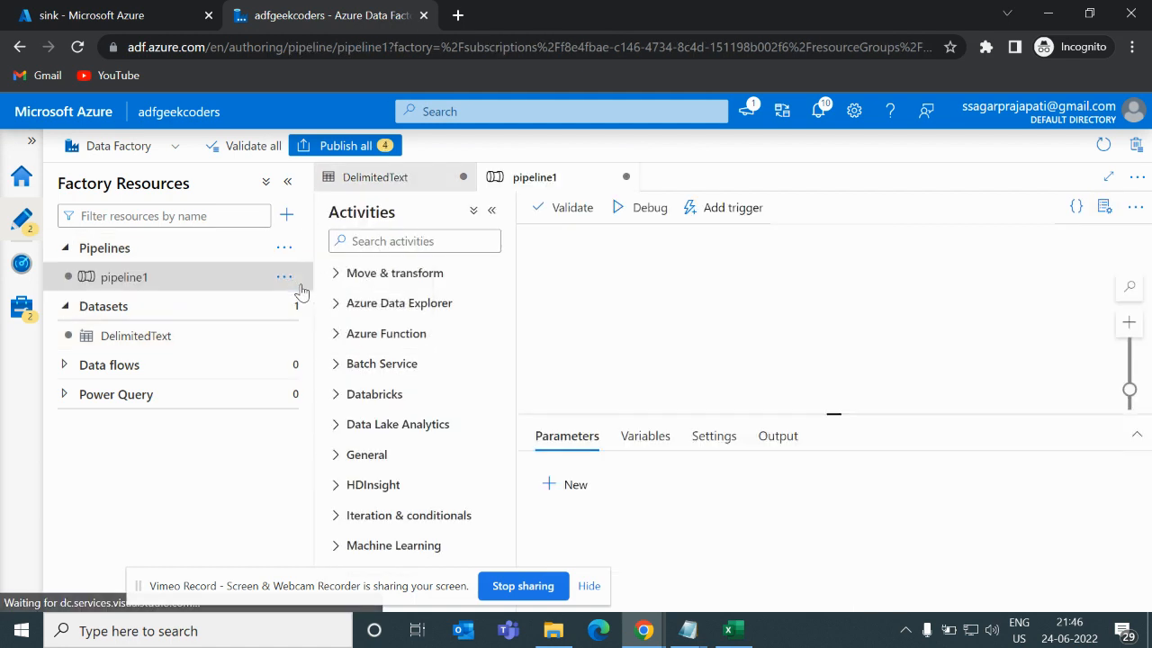
left_click(411, 274)
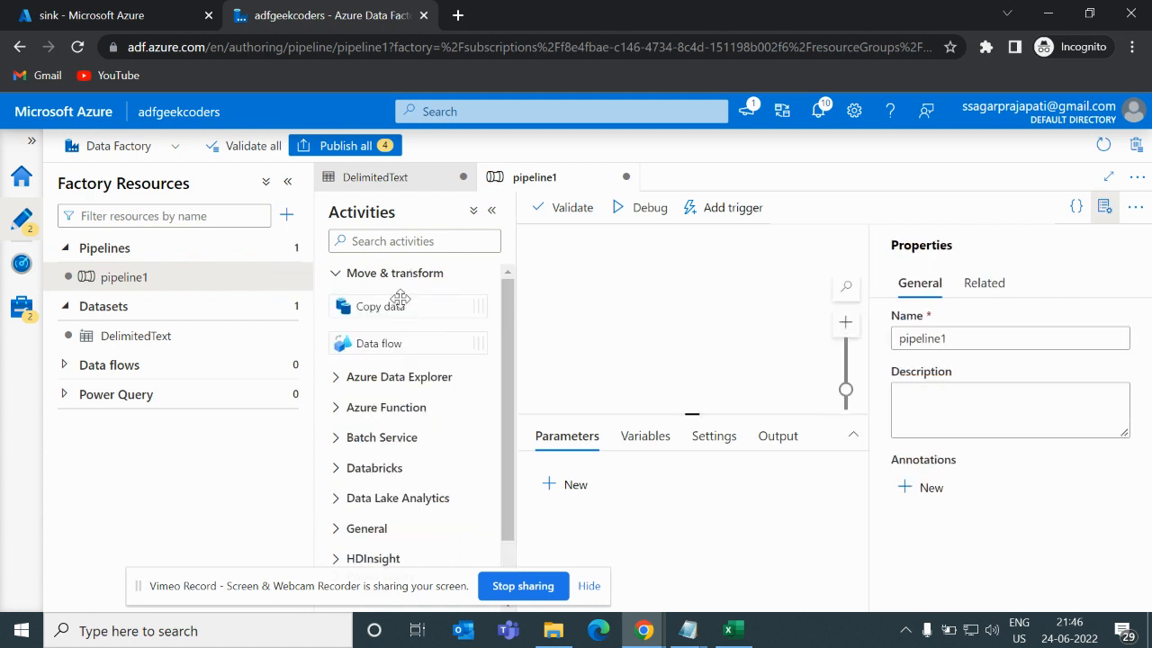
left_click_drag(399, 304, 666, 303)
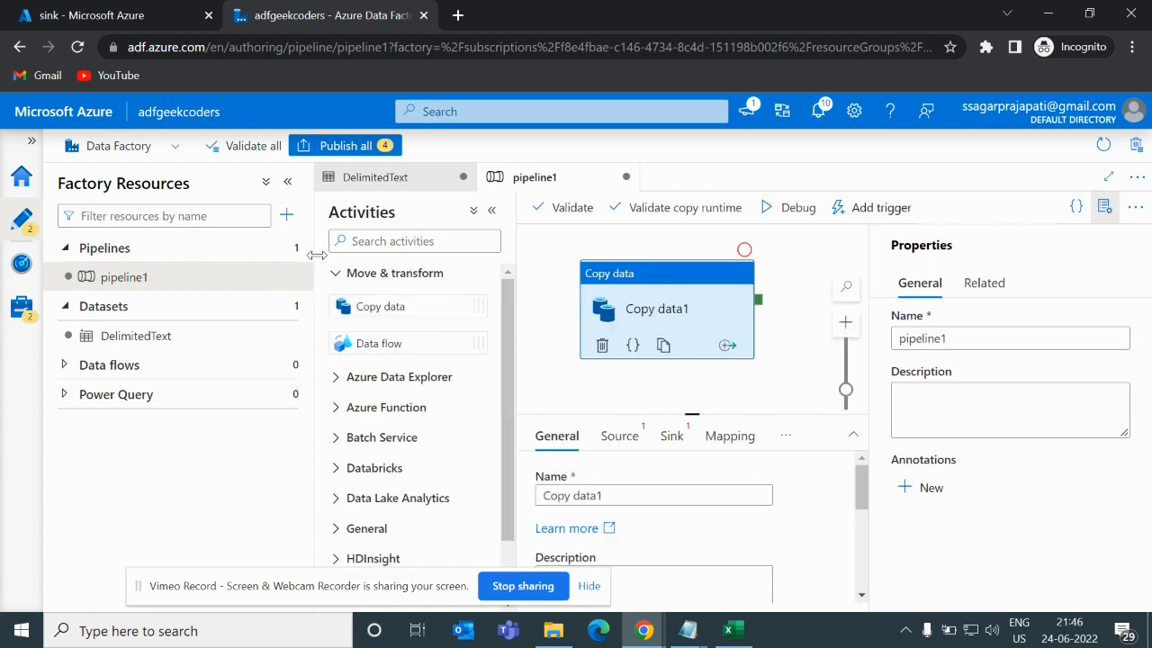
- Set the copy activity's source dataset to DelimitedText
left_click(288, 181)
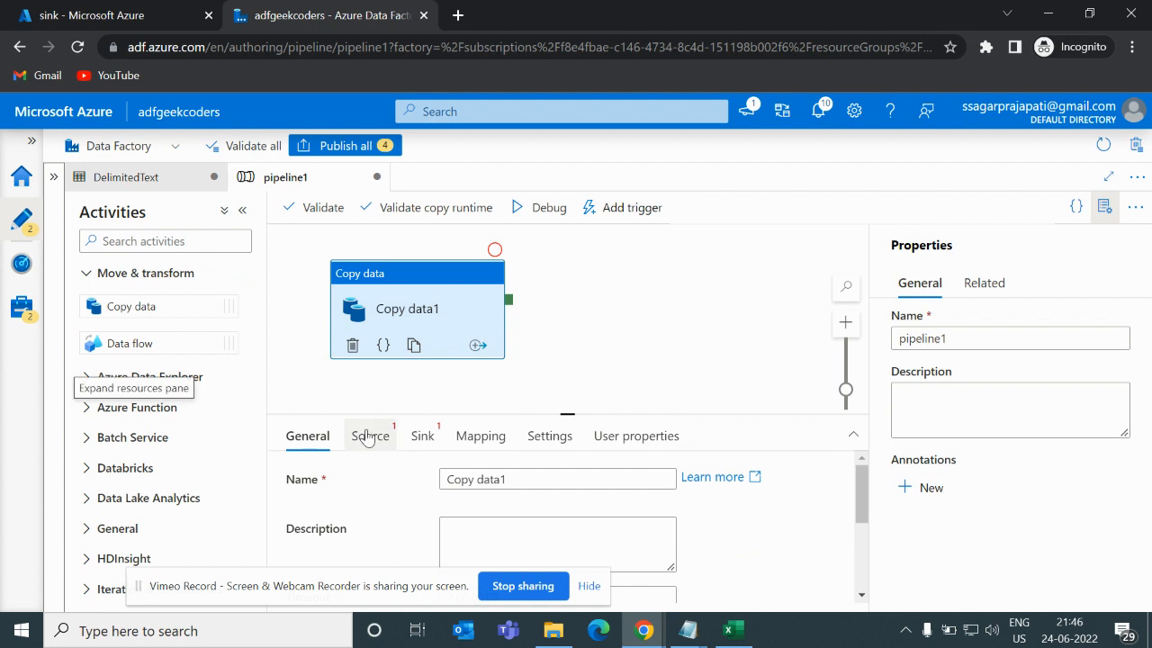
left_click(371, 437)
left_click(512, 493)
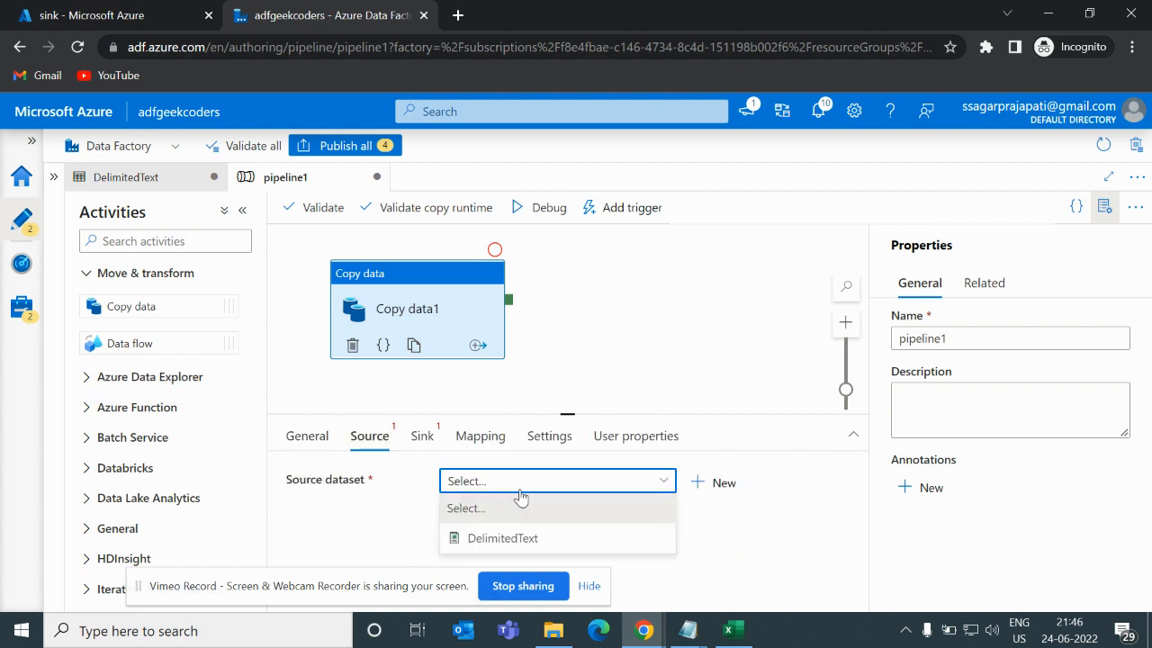
left_click(549, 535)
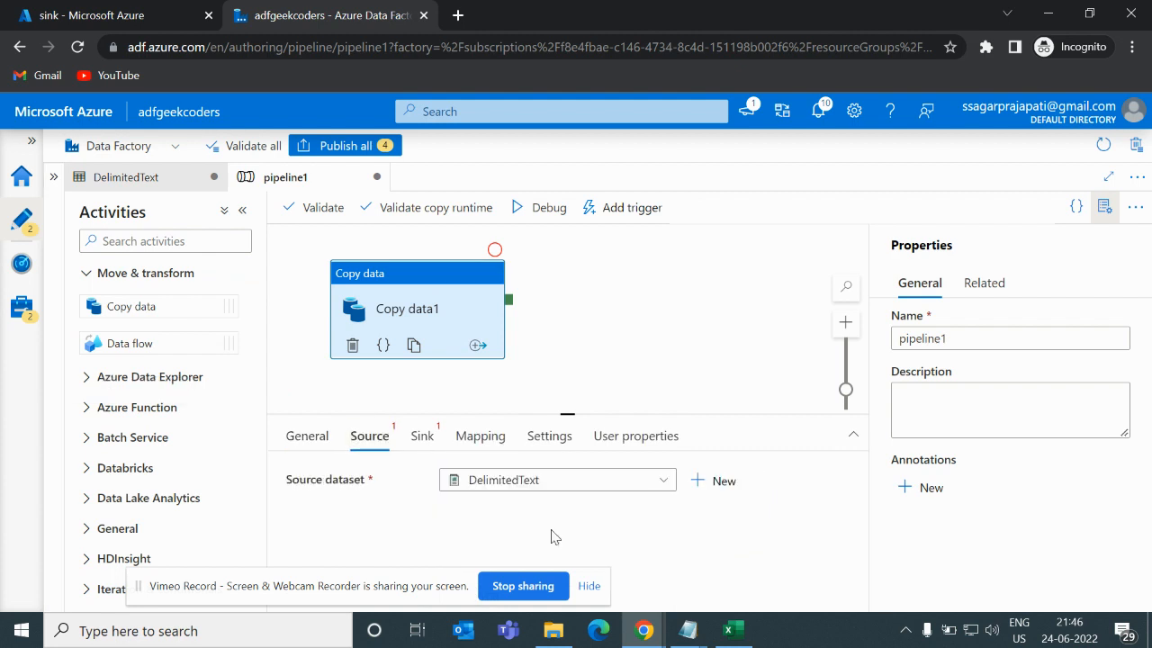
- Set the copy activity's sink dataset to DelimitedText
left_click(422, 435)
left_click(525, 481)
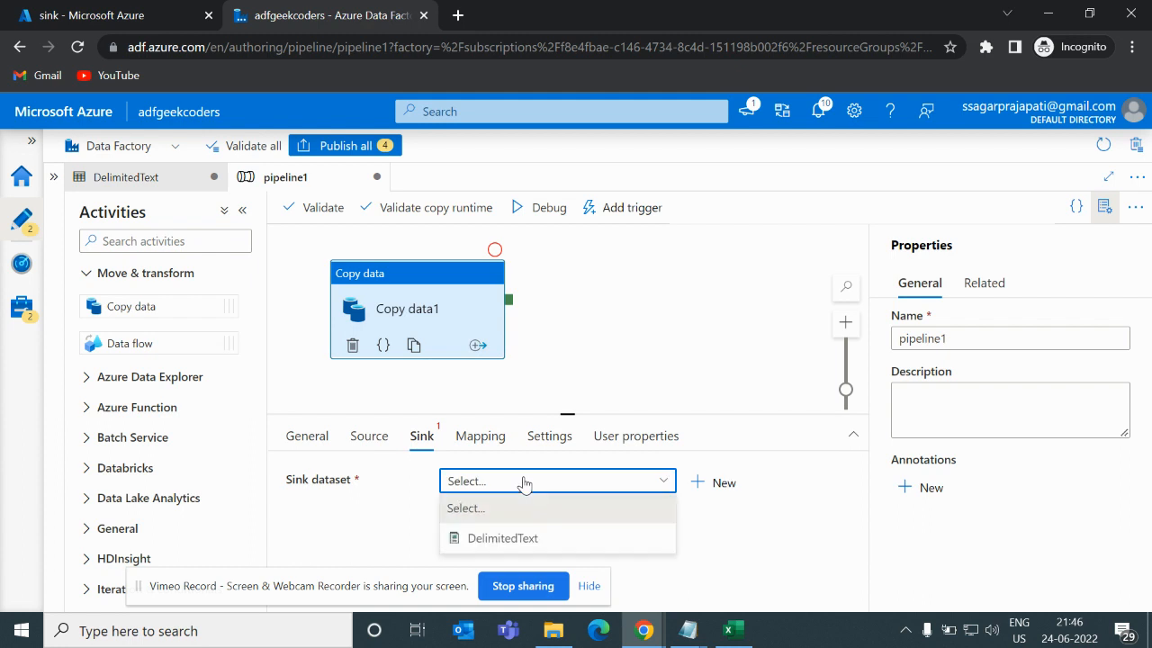
left_click(506, 538)
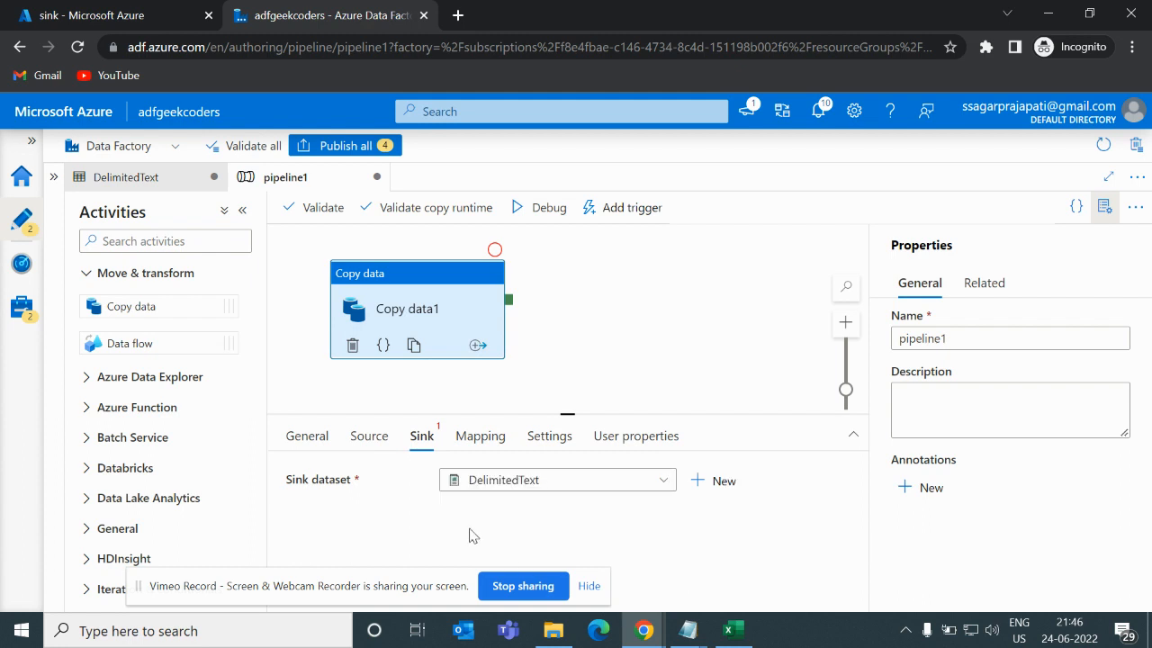
- Set the source dataset properties: container to source and blob to Testing.csv
left_click(242, 210)
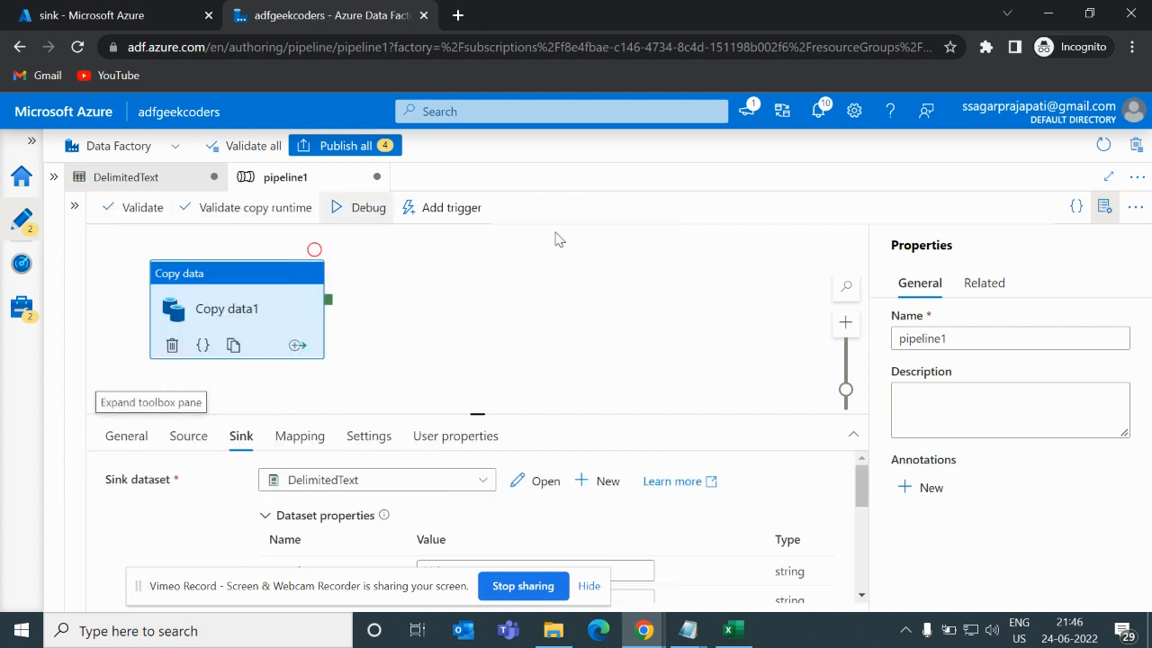
left_click(1105, 207)
left_click_drag(243, 310, 507, 318)
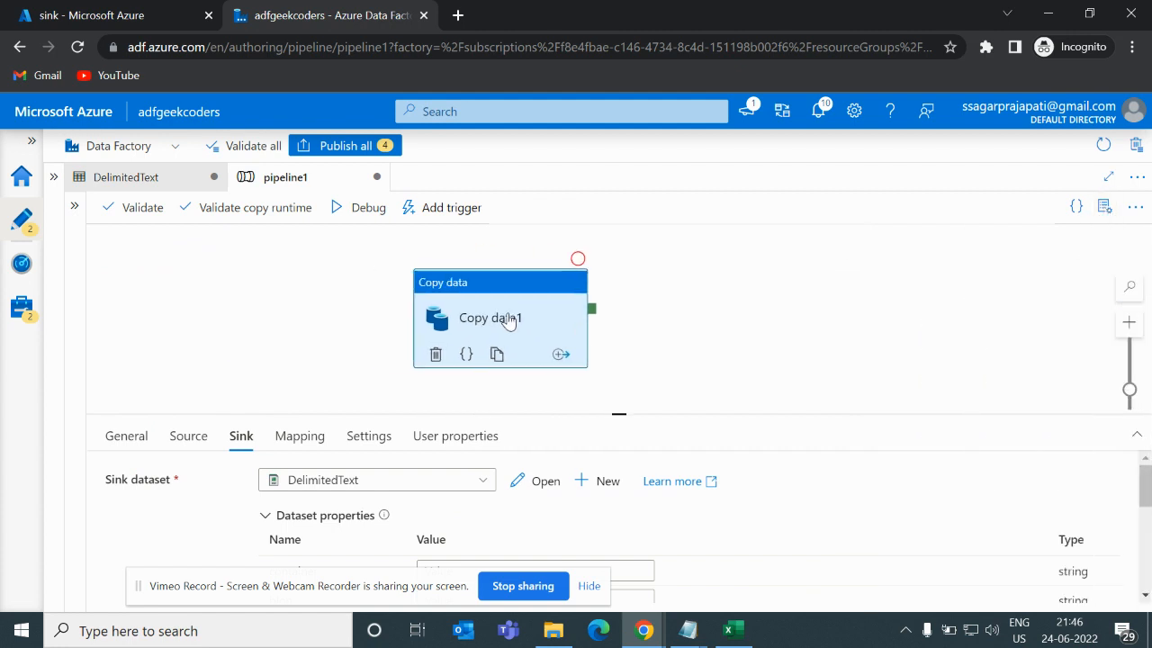
left_click(188, 438)
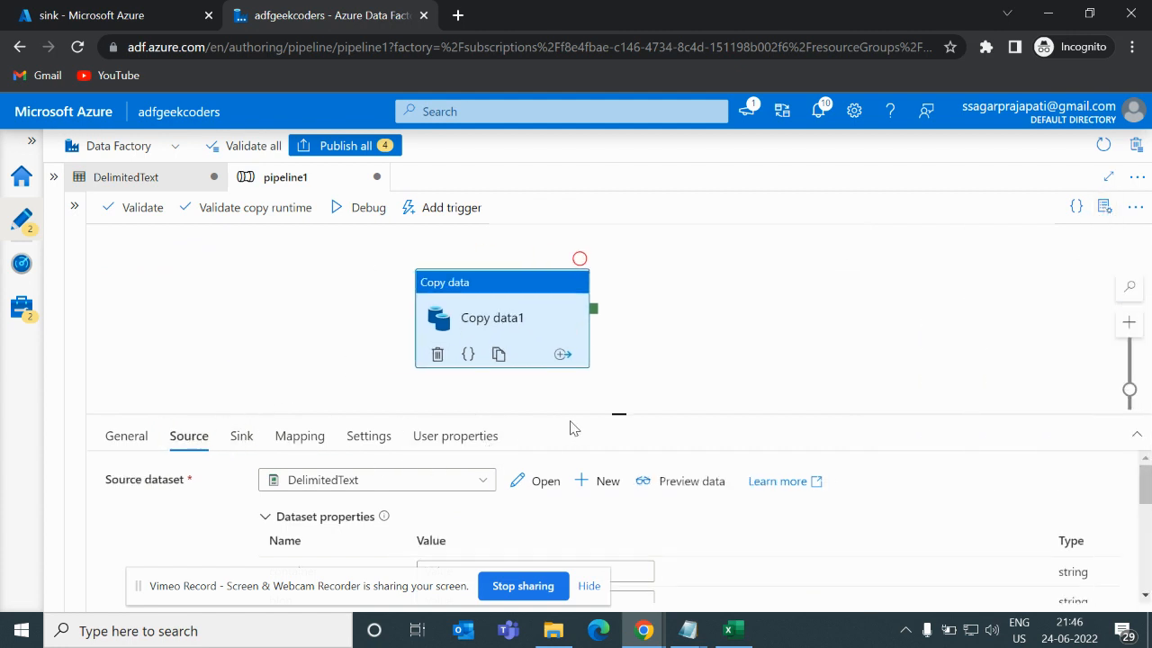
left_click_drag(617, 414, 656, 315)
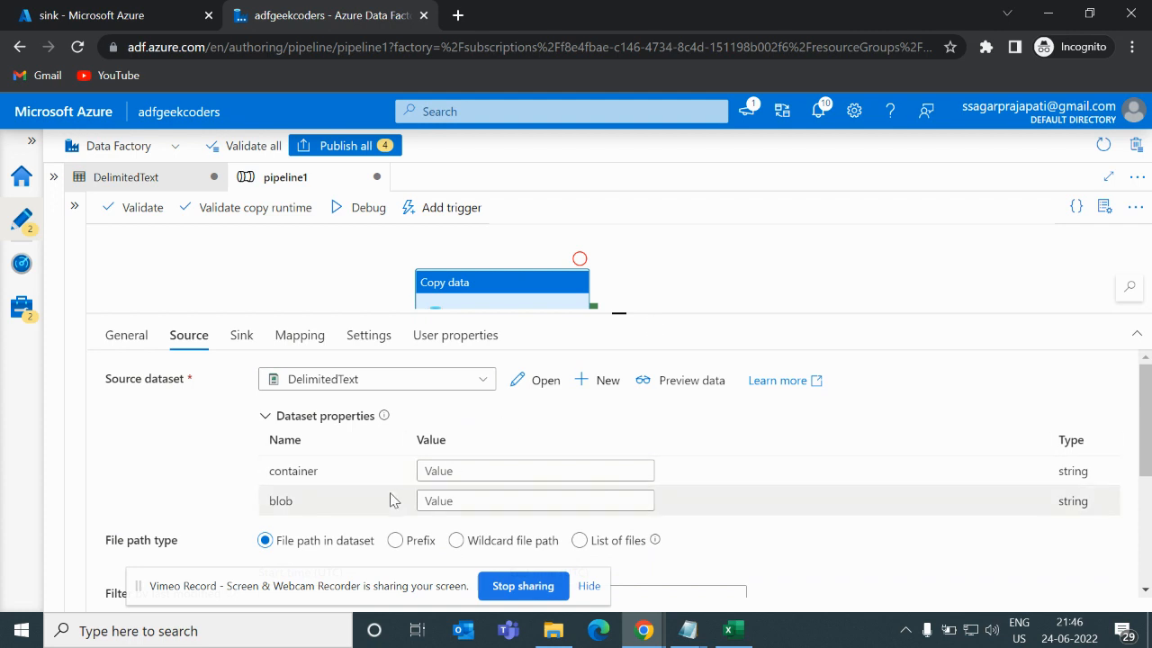
left_click(460, 469)
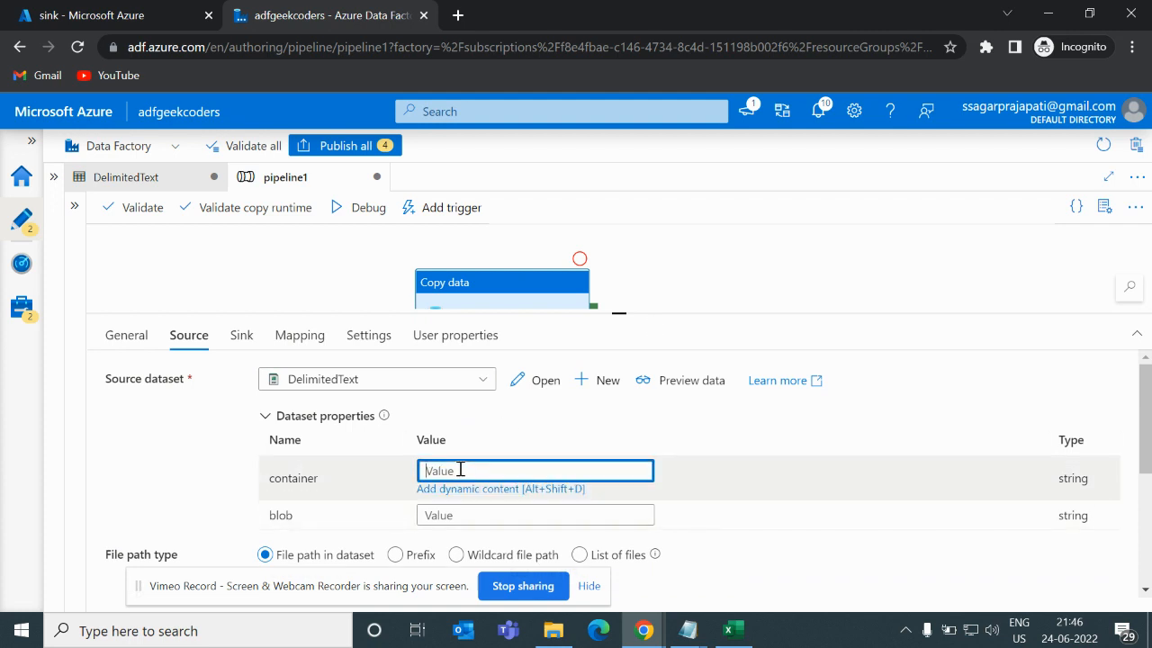
type("source")
left_click(455, 515)
type("T")
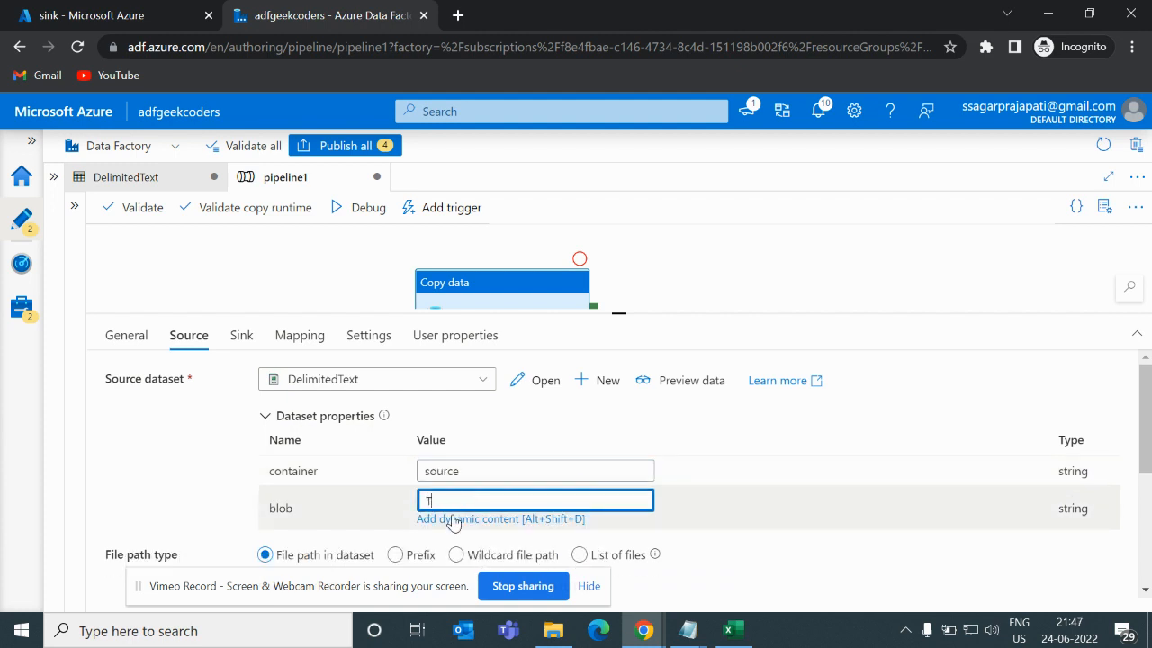
type("esting.csv")
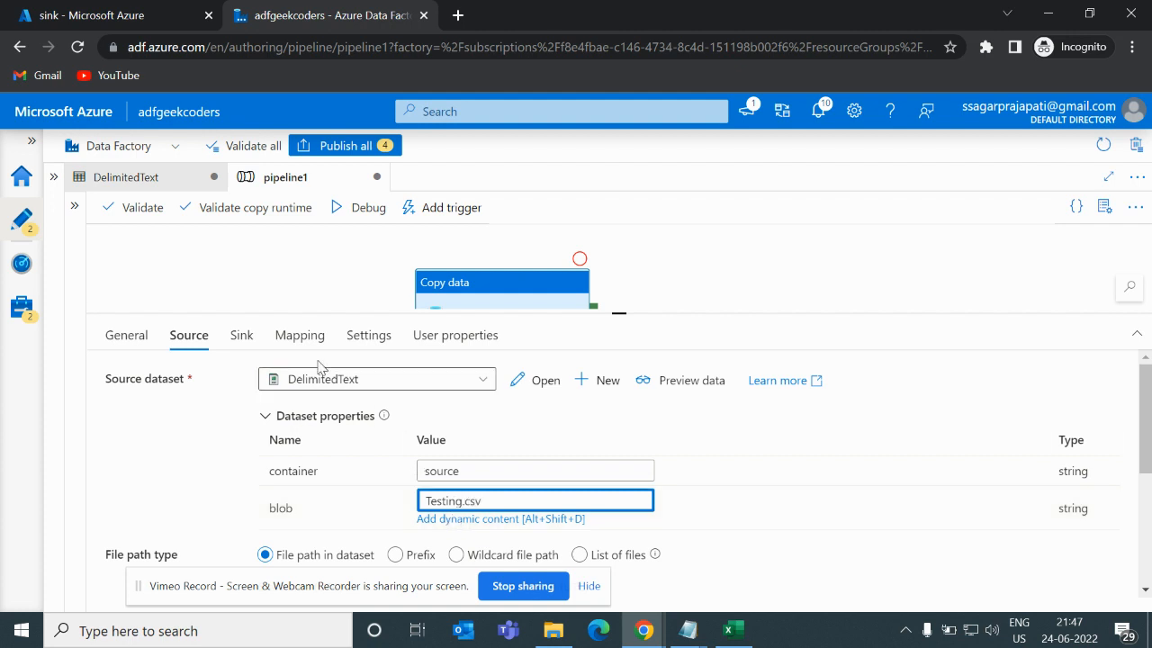
- Set the sink dataset's container property to sink
left_click(243, 341)
left_click(424, 467)
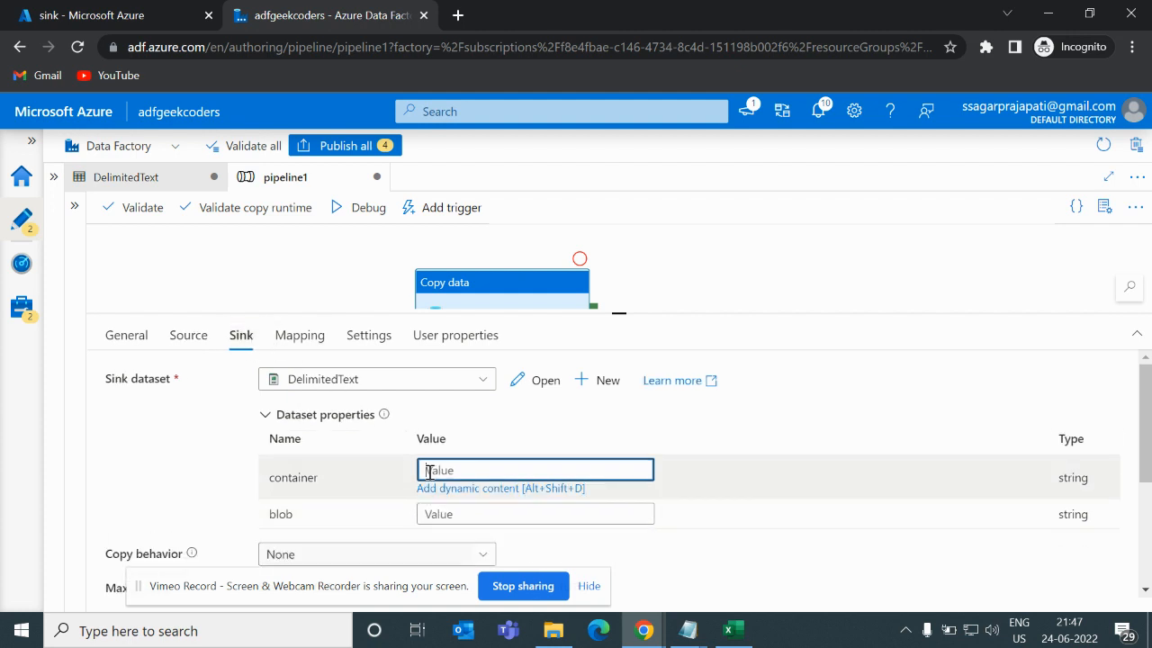
type("sink")
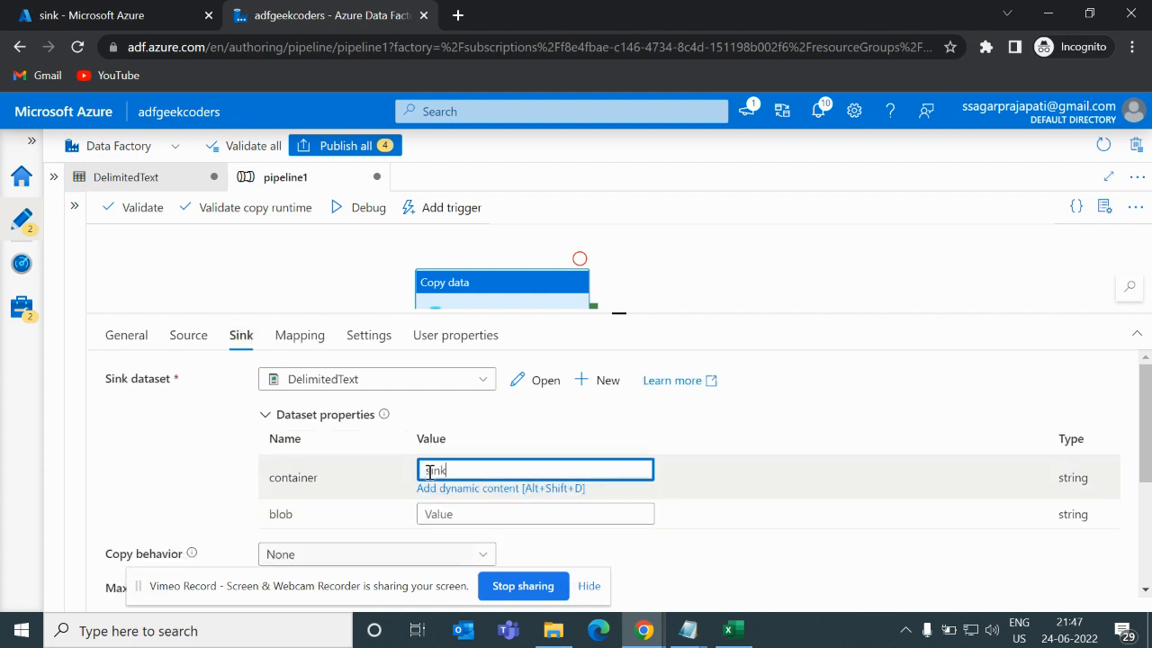
- Set the sink dataset's blob property to Testing_sink.csv
left_click(457, 513)
type("Testing_sink.csv")
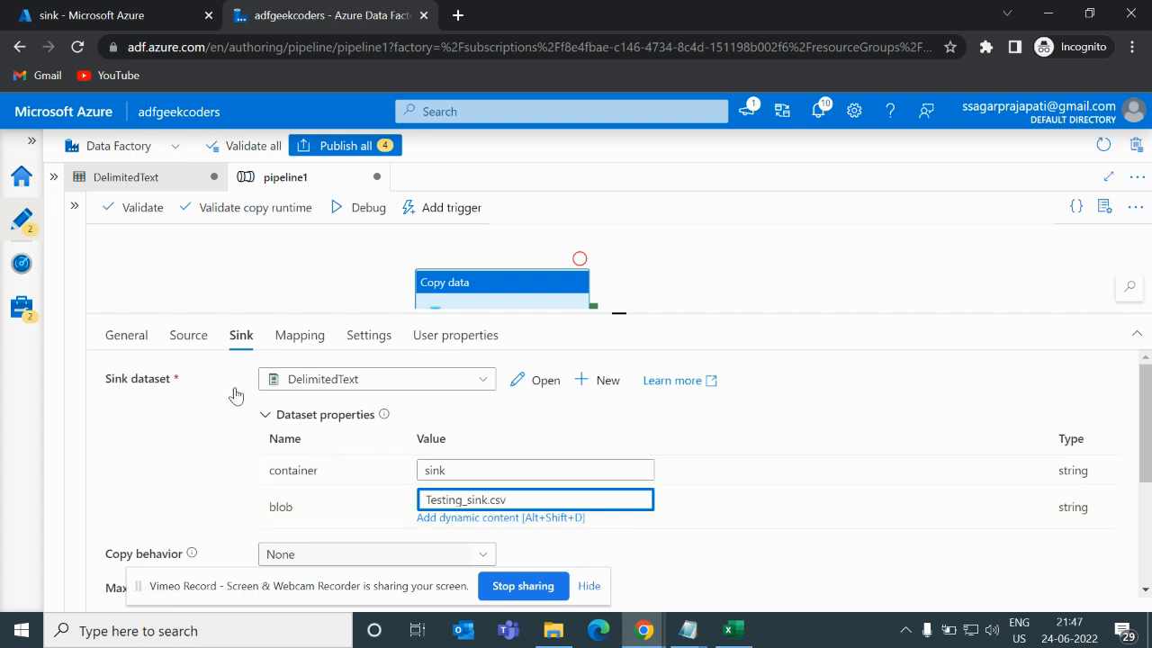
left_click(194, 419)
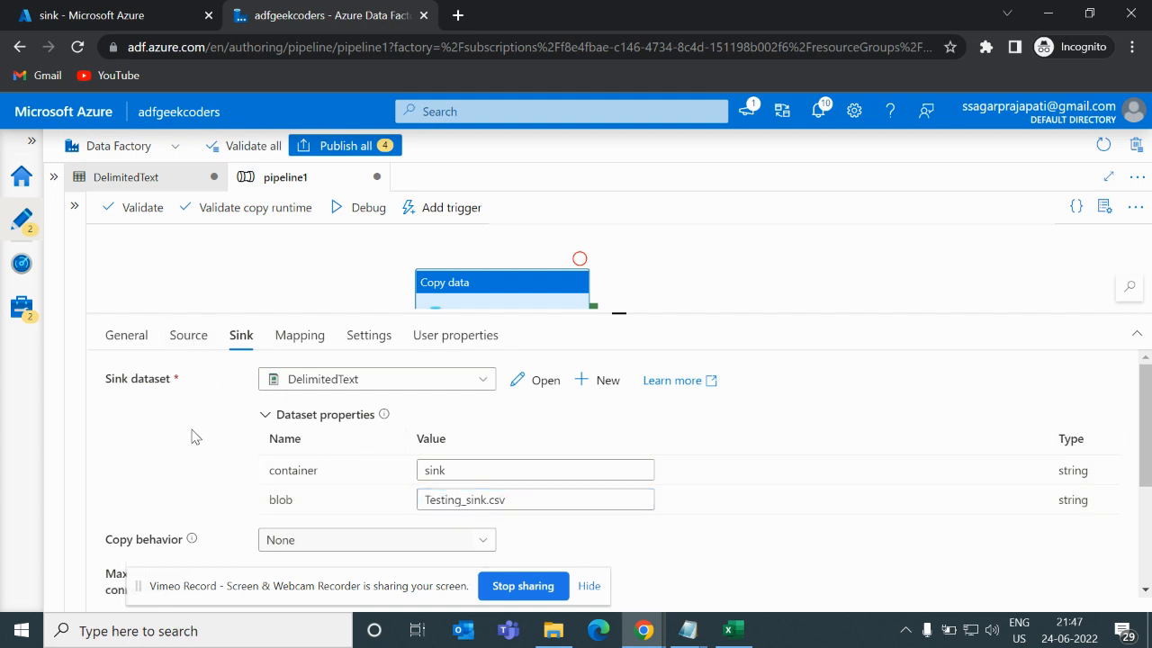
- Review the copy activity's source settings and publish all pending pipeline and dataset changes
scroll(190, 435, "down", 2)
scroll(190, 435, "up", 2)
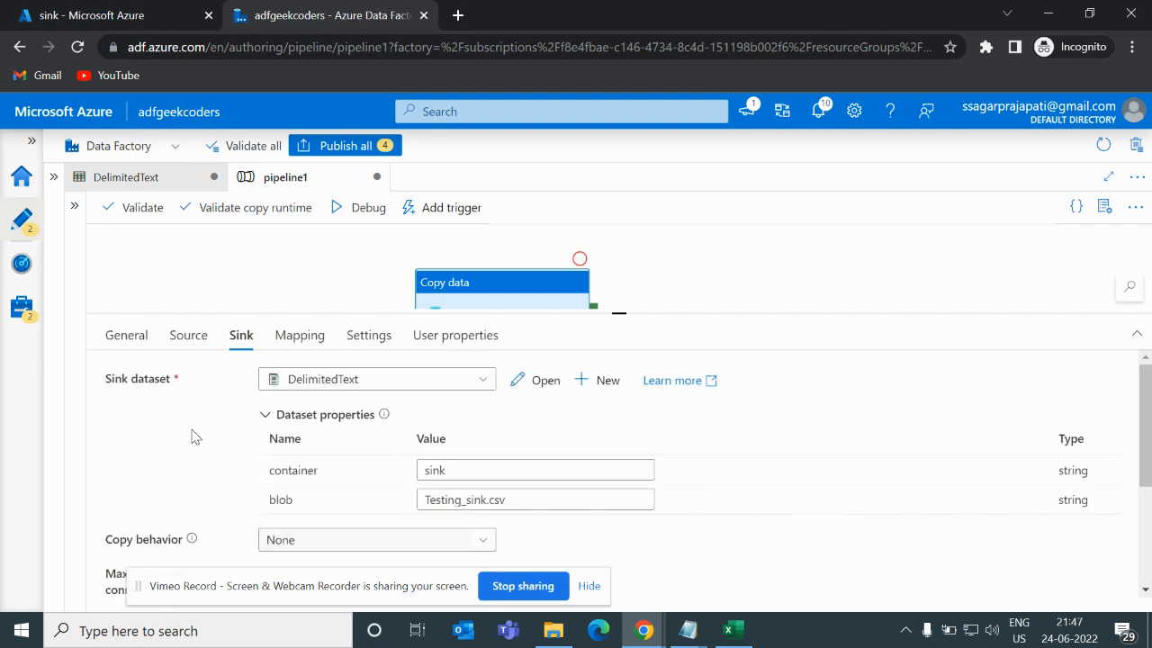
left_click(190, 331)
scroll(274, 486, "down", 5)
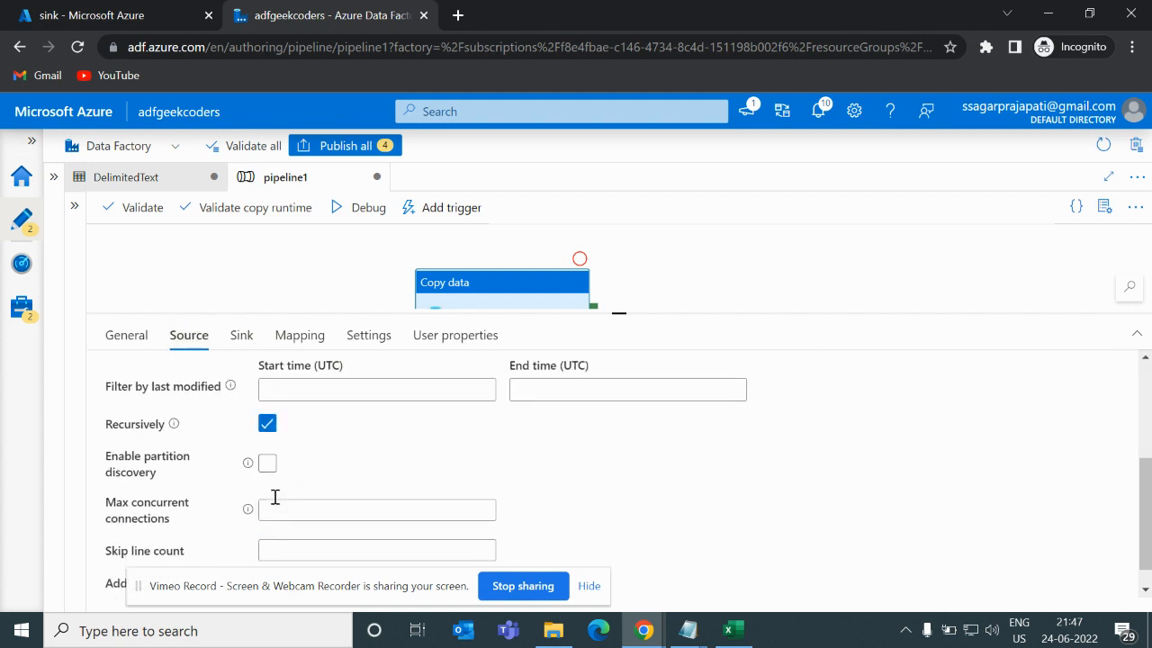
scroll(275, 496, "down", 1)
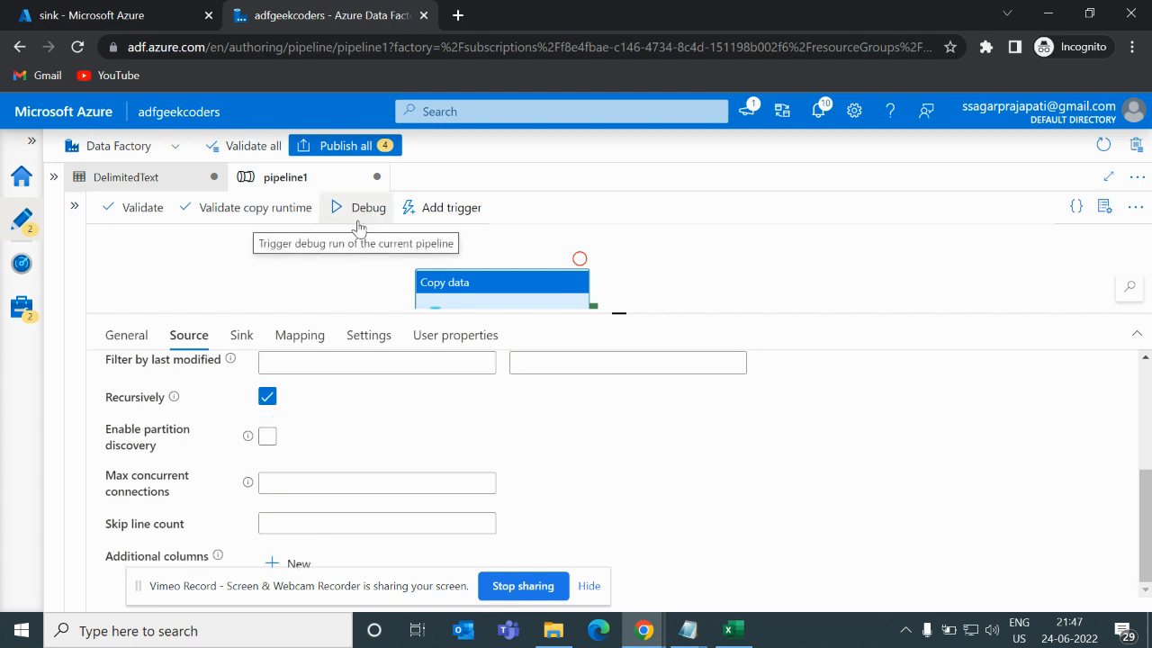
left_click(317, 150)
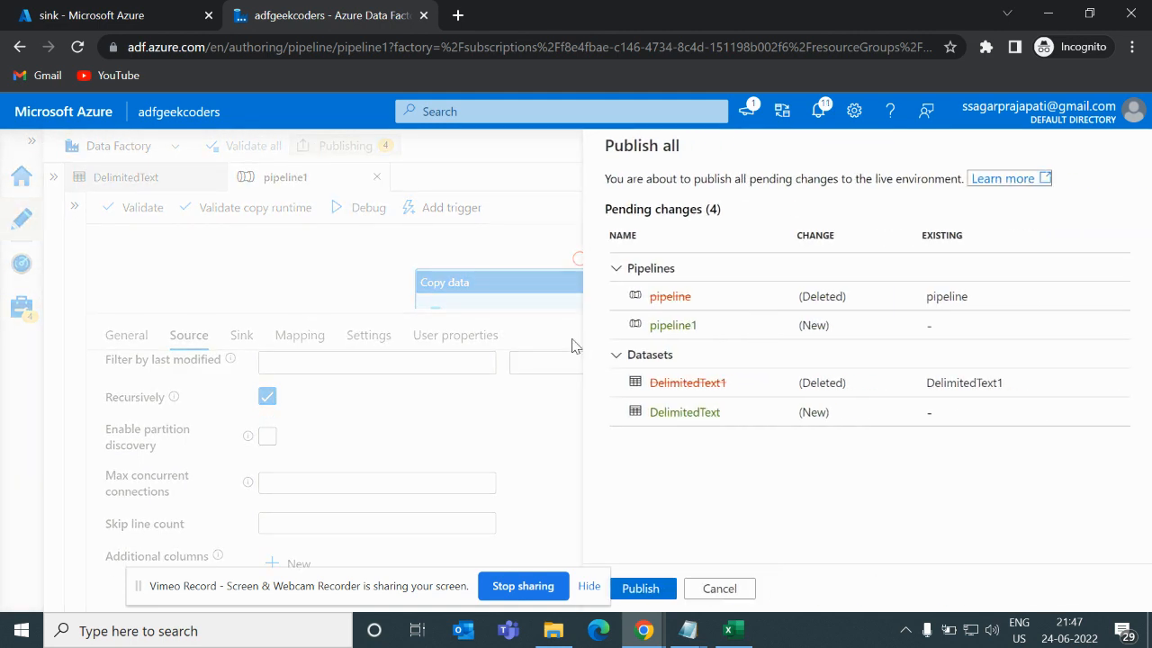
left_click(643, 588)
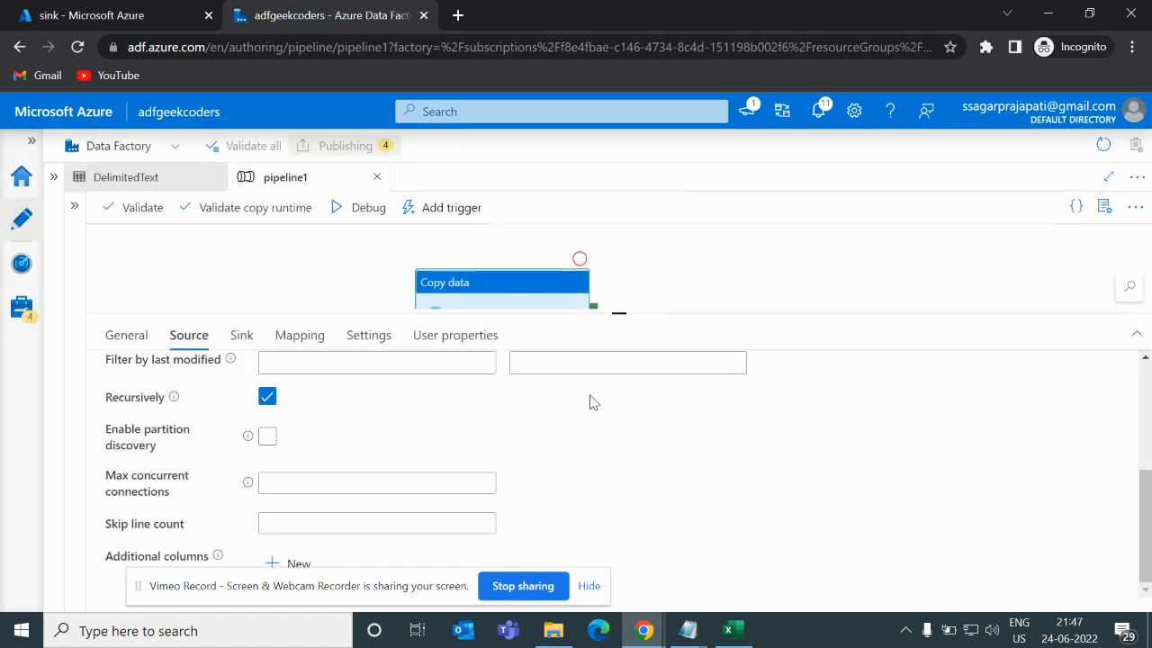
- Trigger a debug run of pipeline1
left_click_drag(620, 312, 620, 426)
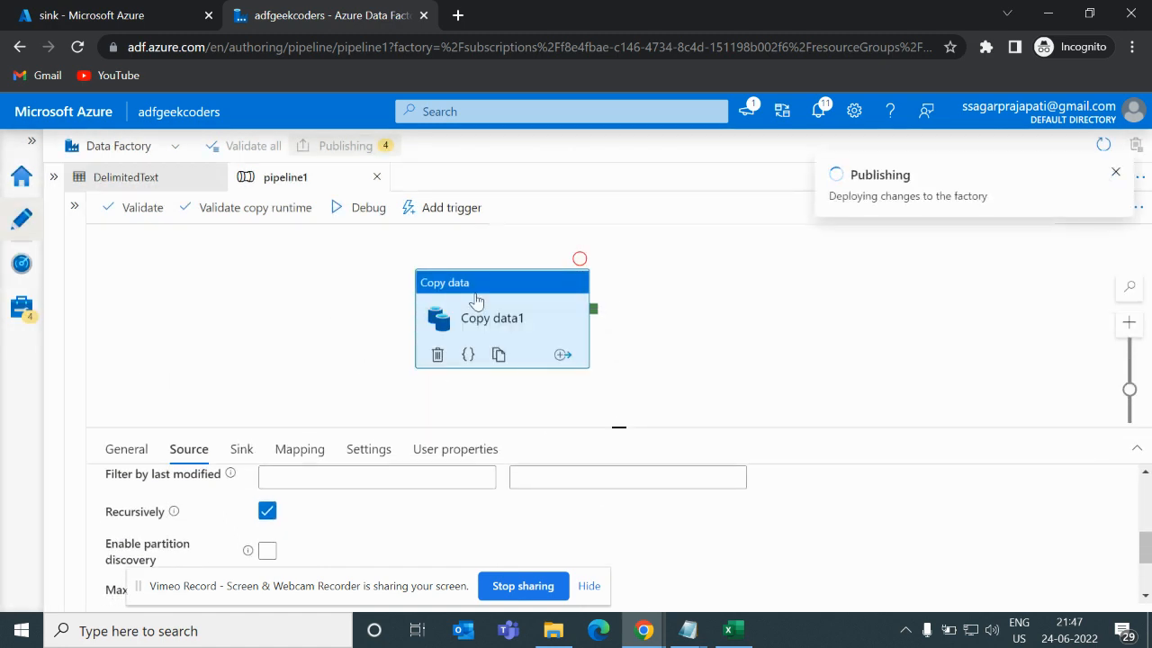
left_click_drag(478, 301, 409, 301)
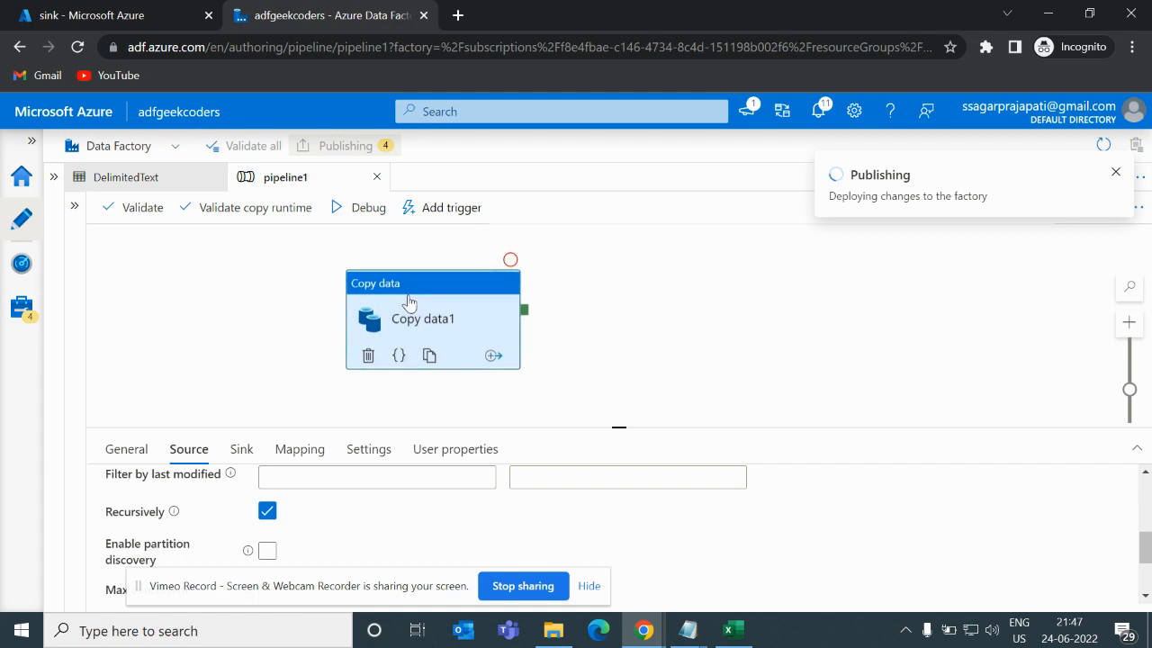
left_click(304, 315)
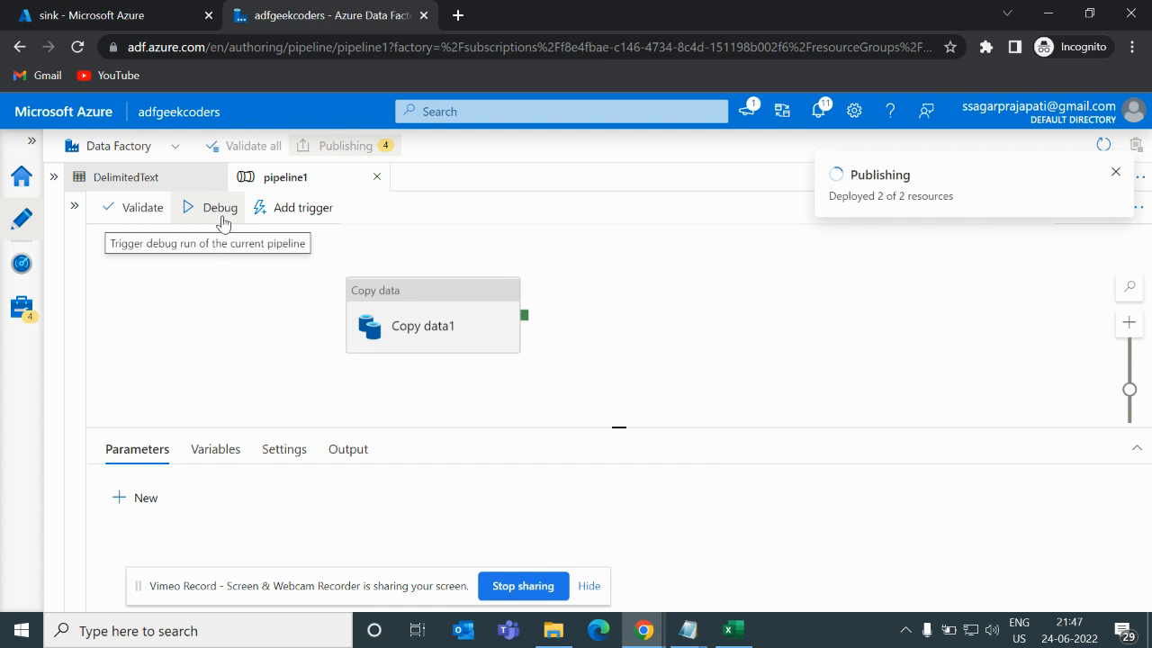
left_click_drag(418, 310, 483, 311)
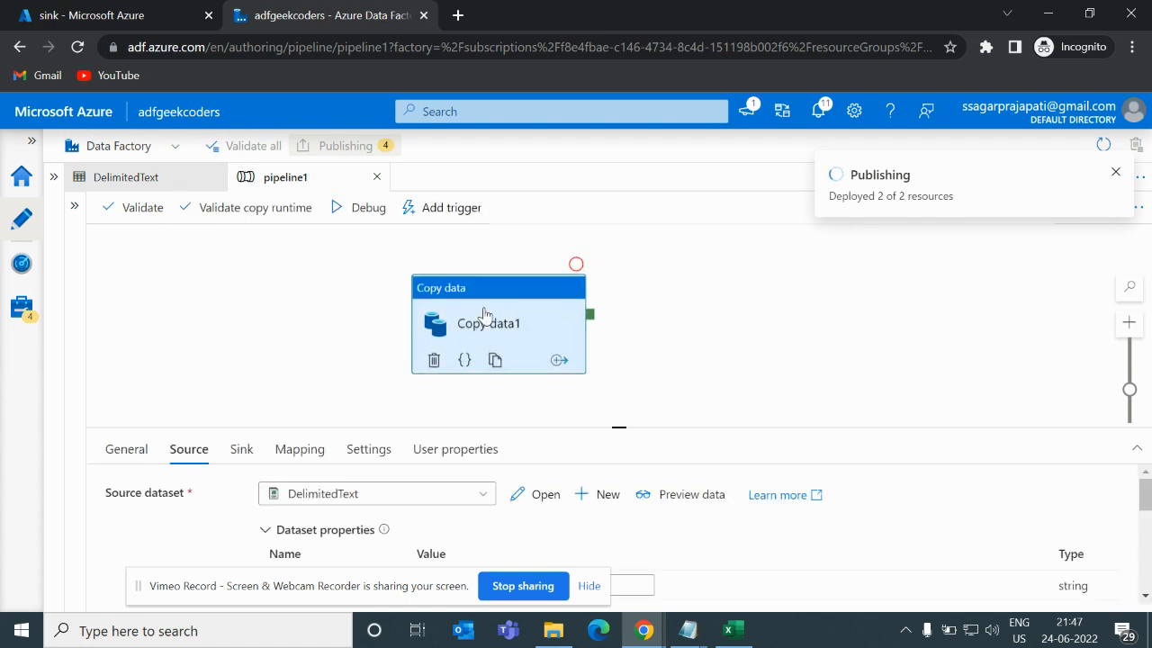
left_click(364, 221)
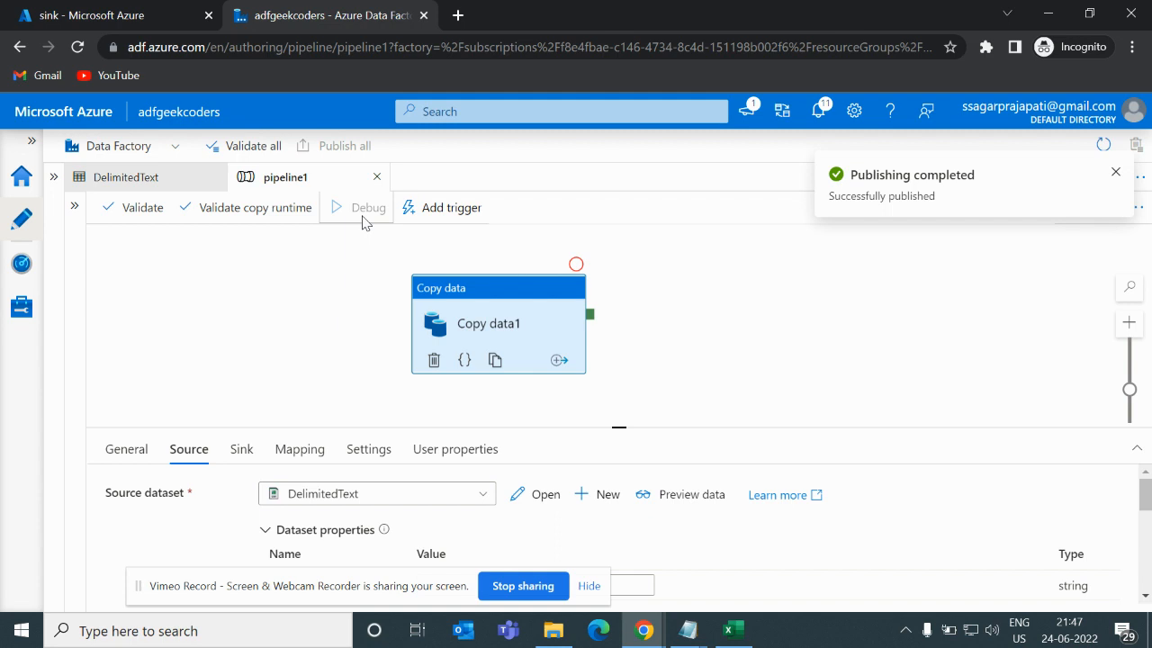
- Check the sink container and refresh the debug run status in the pipeline output
left_click(126, 12)
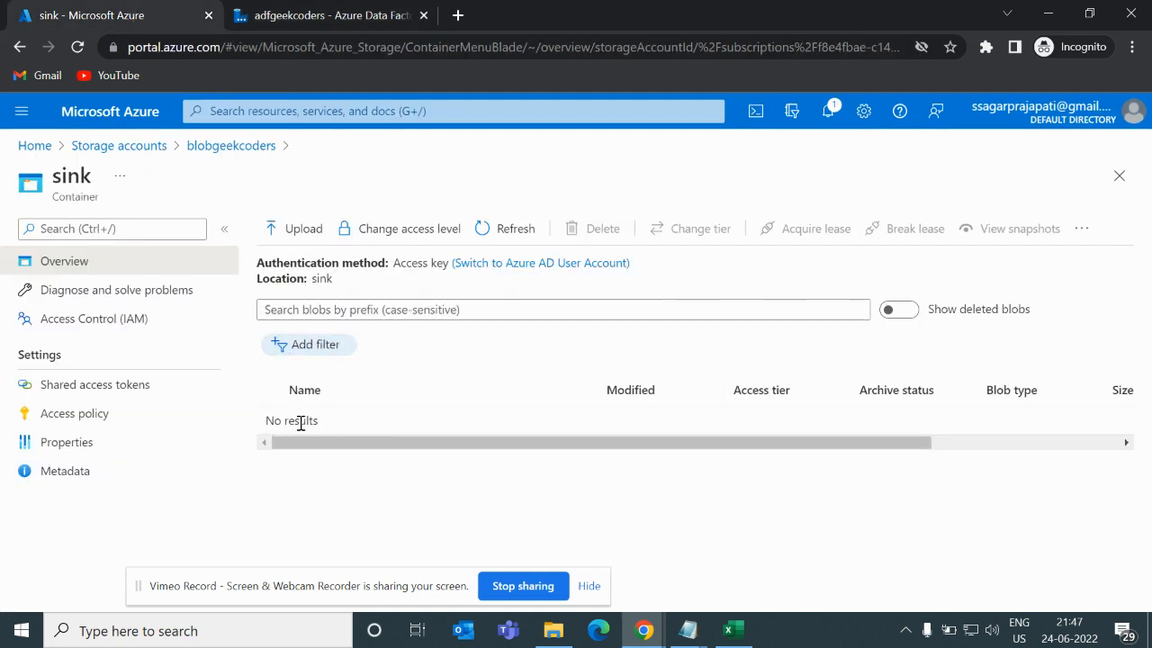
left_click(260, 18)
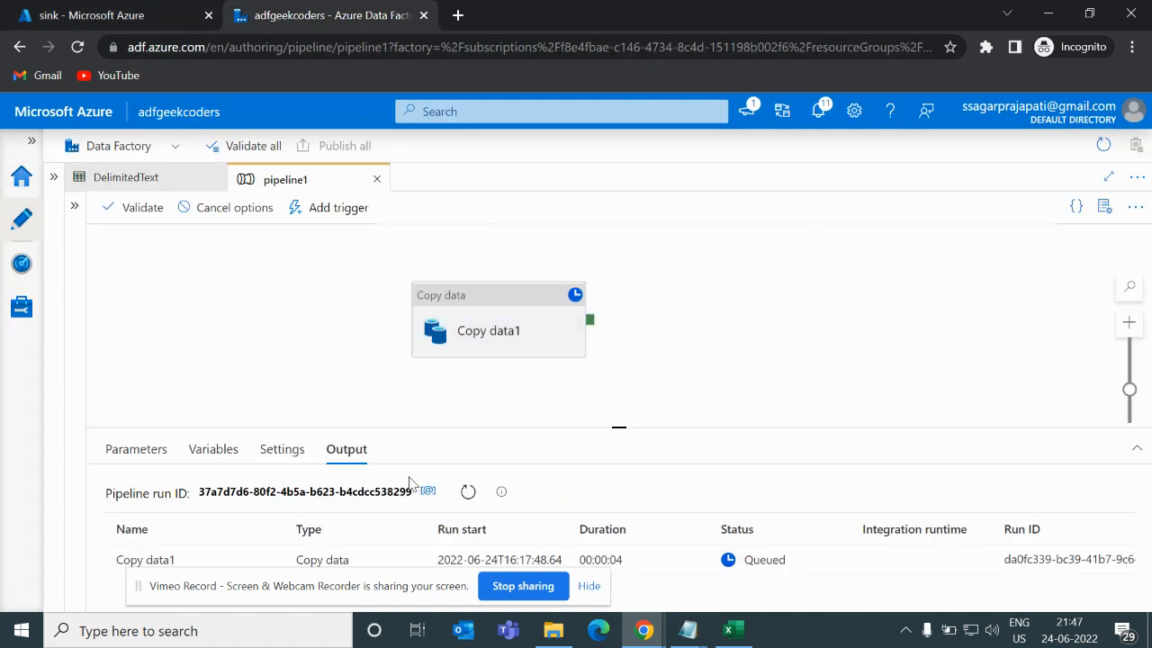
left_click(468, 492)
left_click_drag(620, 429, 643, 368)
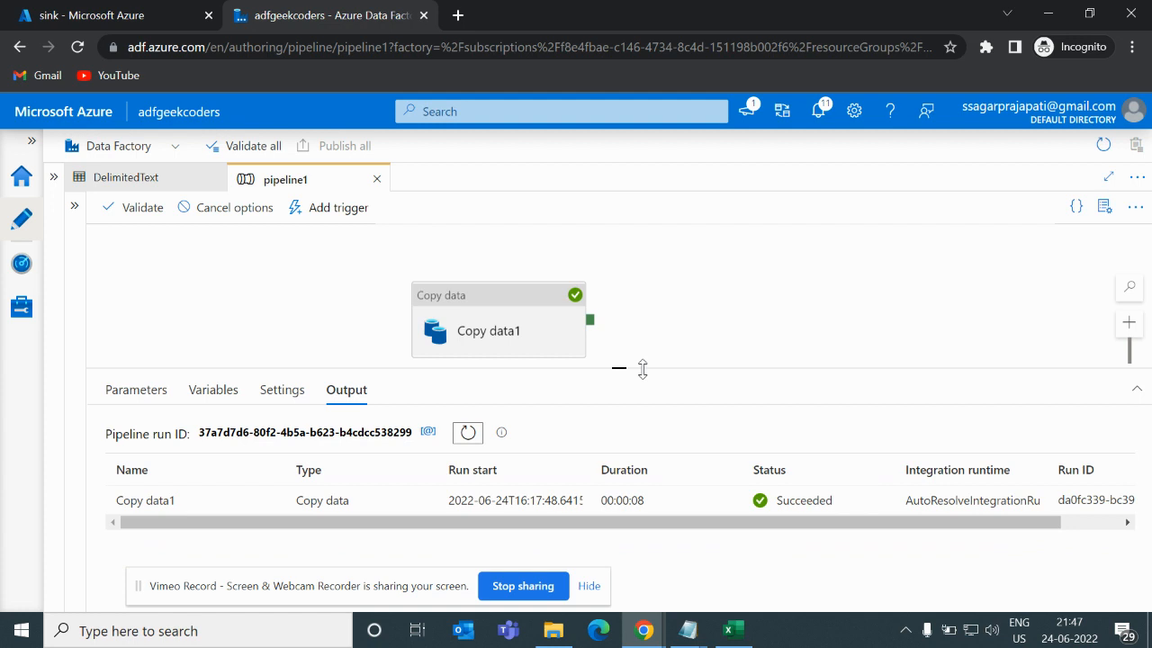
- Refresh the sink container's blob list and scroll through the copied file's details
left_click(99, 11)
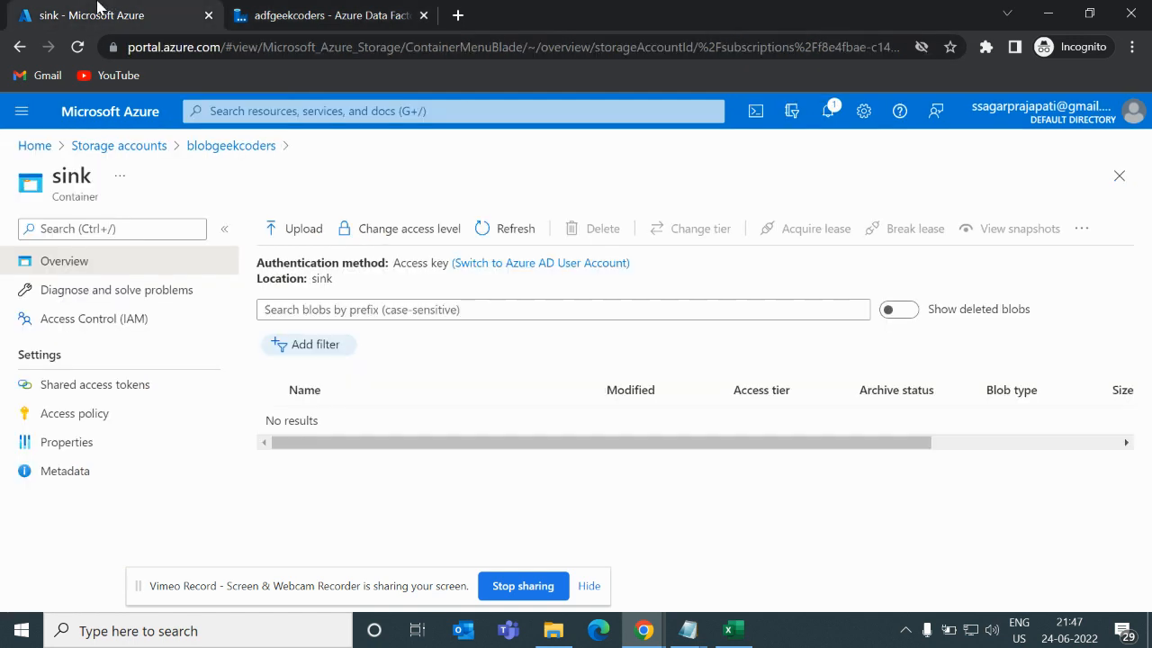
left_click(493, 239)
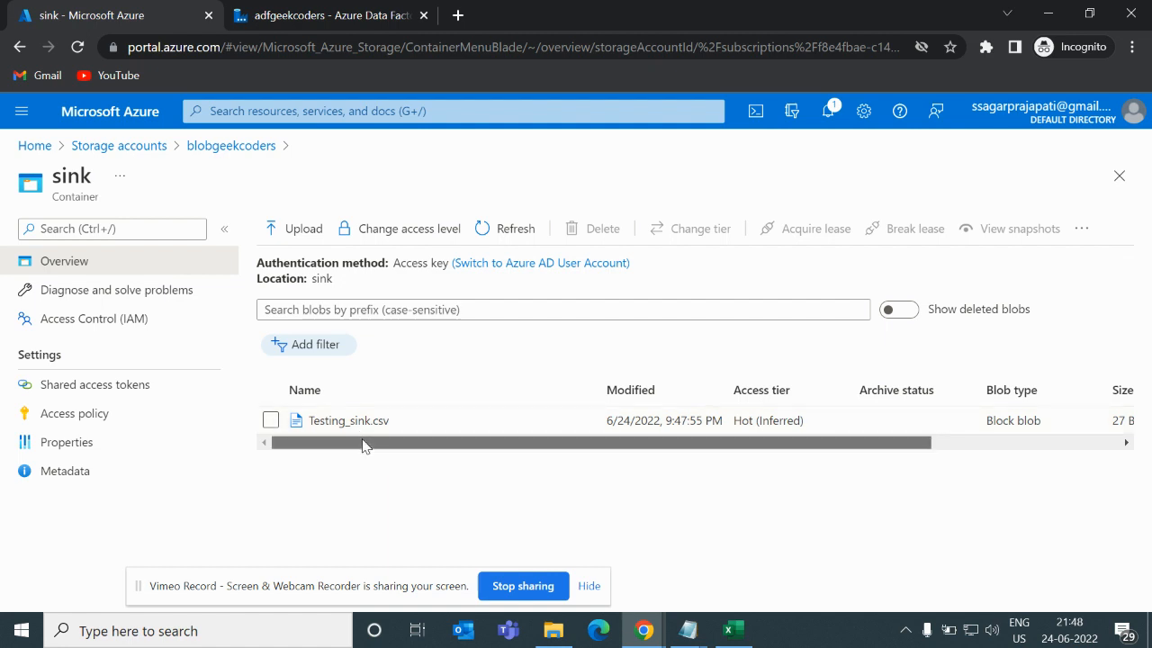
left_click_drag(360, 441, 536, 449)
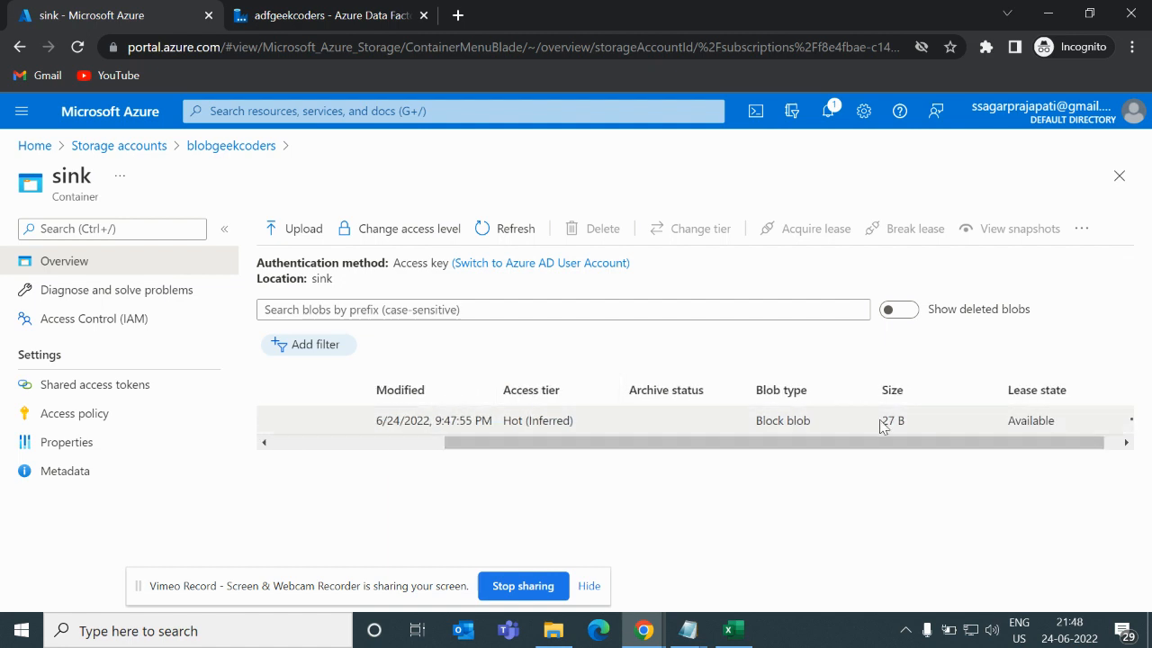
- Open the Copy data1 run output details and inspect its dataRead and dataWritten properties
left_click(293, 16)
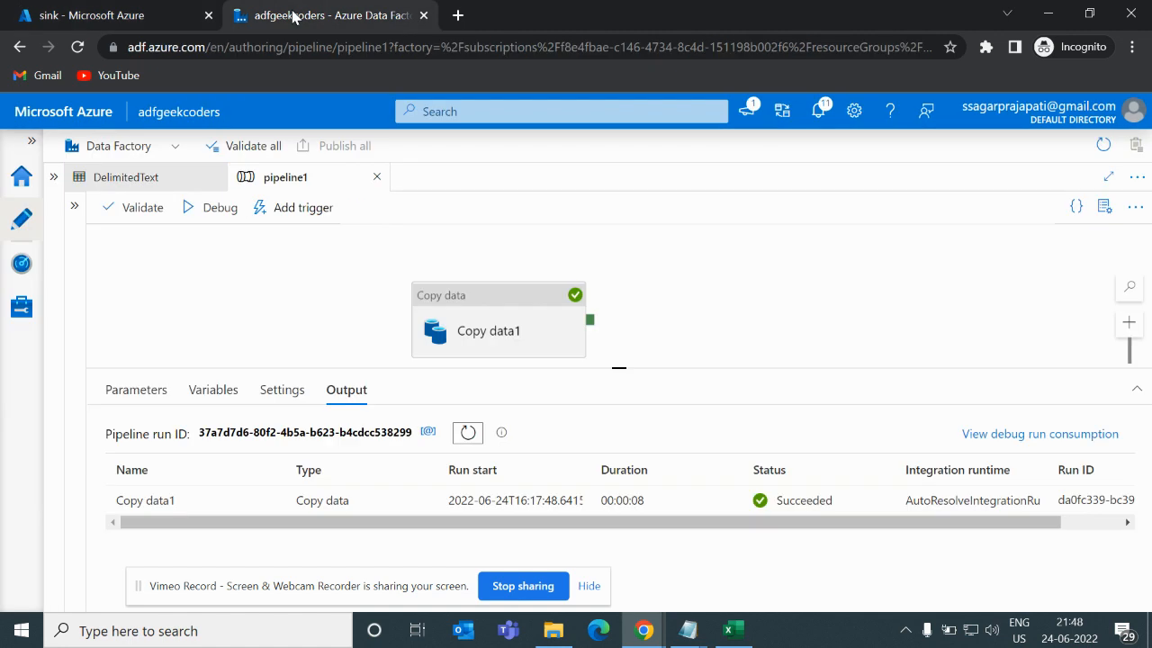
left_click_drag(455, 335, 371, 302)
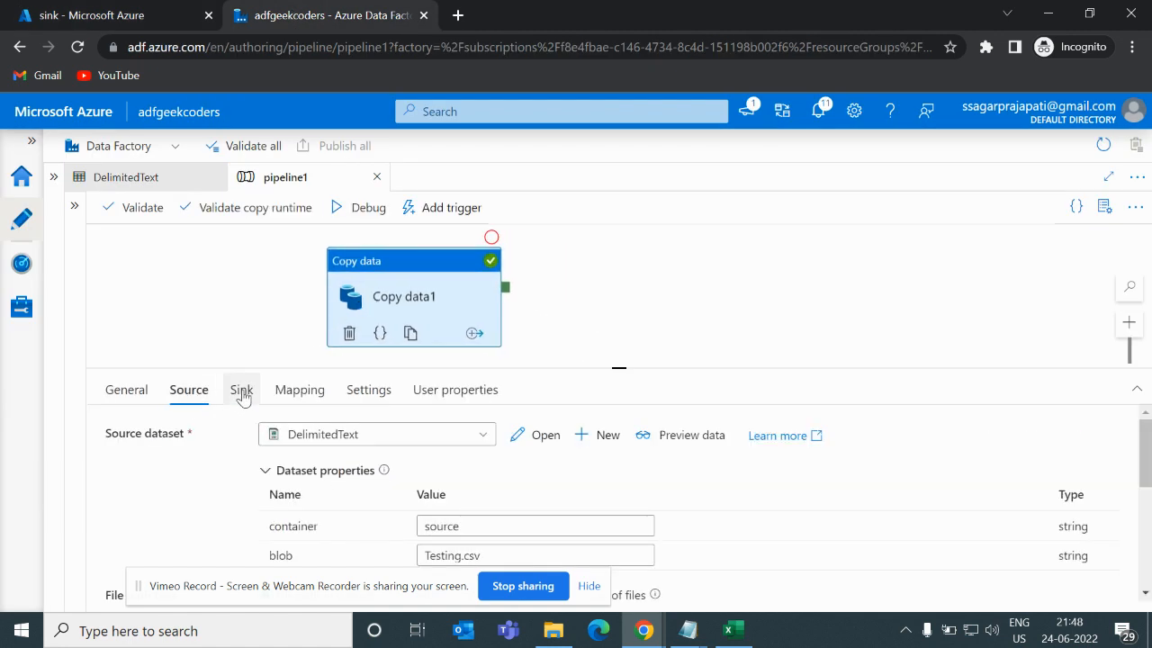
left_click(191, 364)
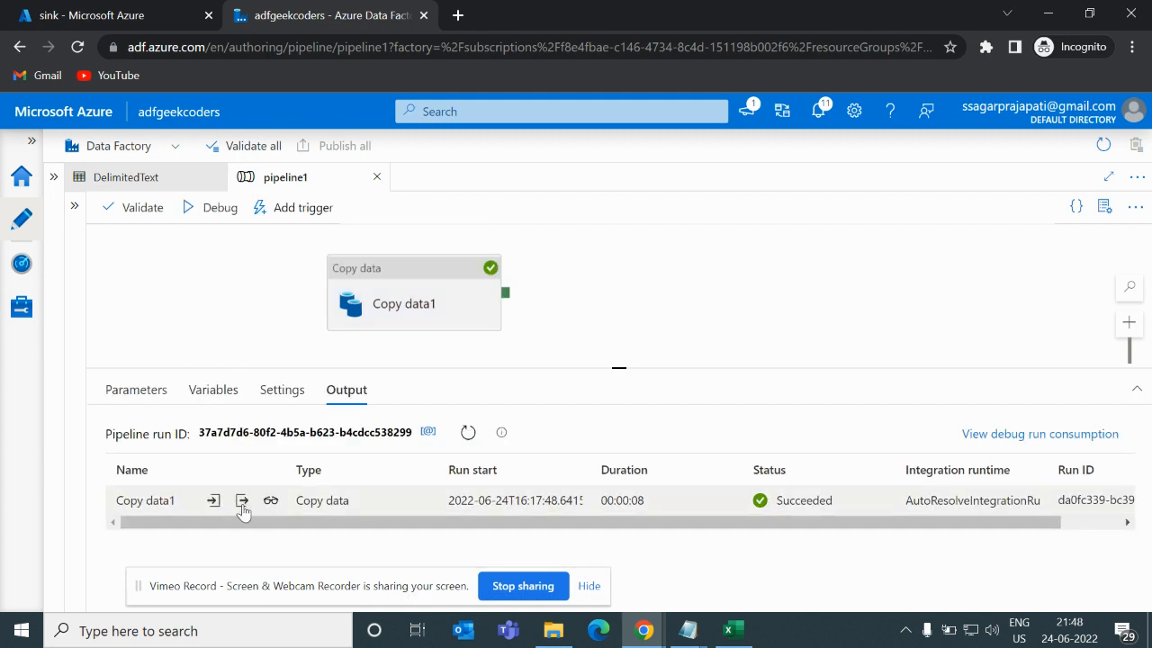
left_click(242, 505)
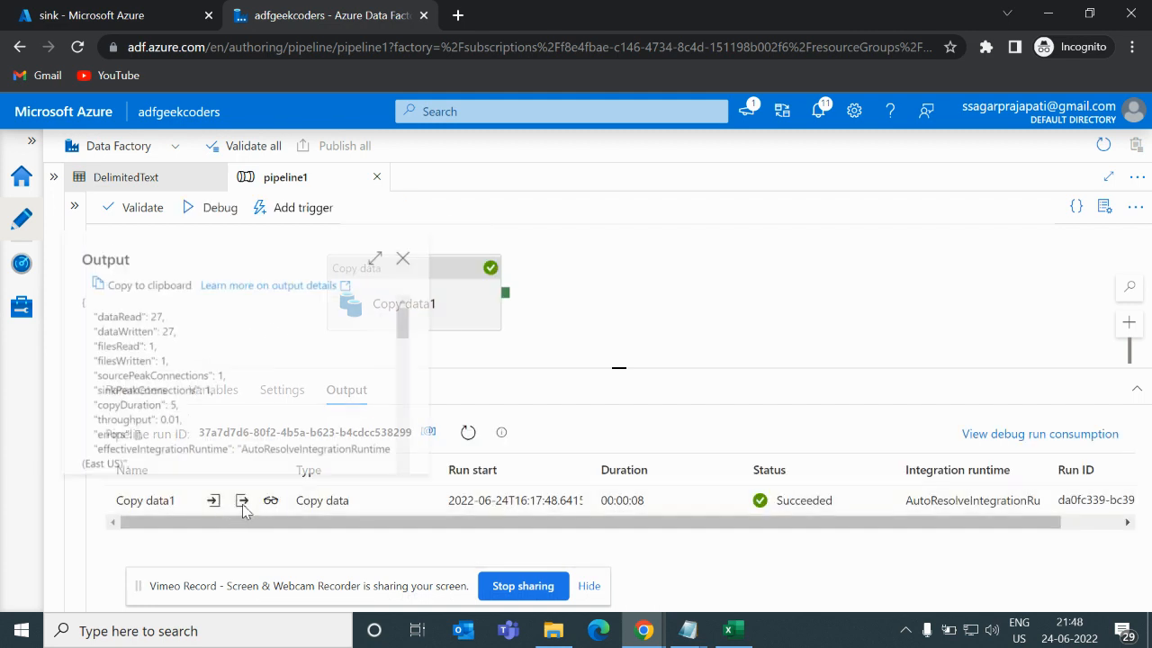
double_click(104, 314)
double_click(106, 329)
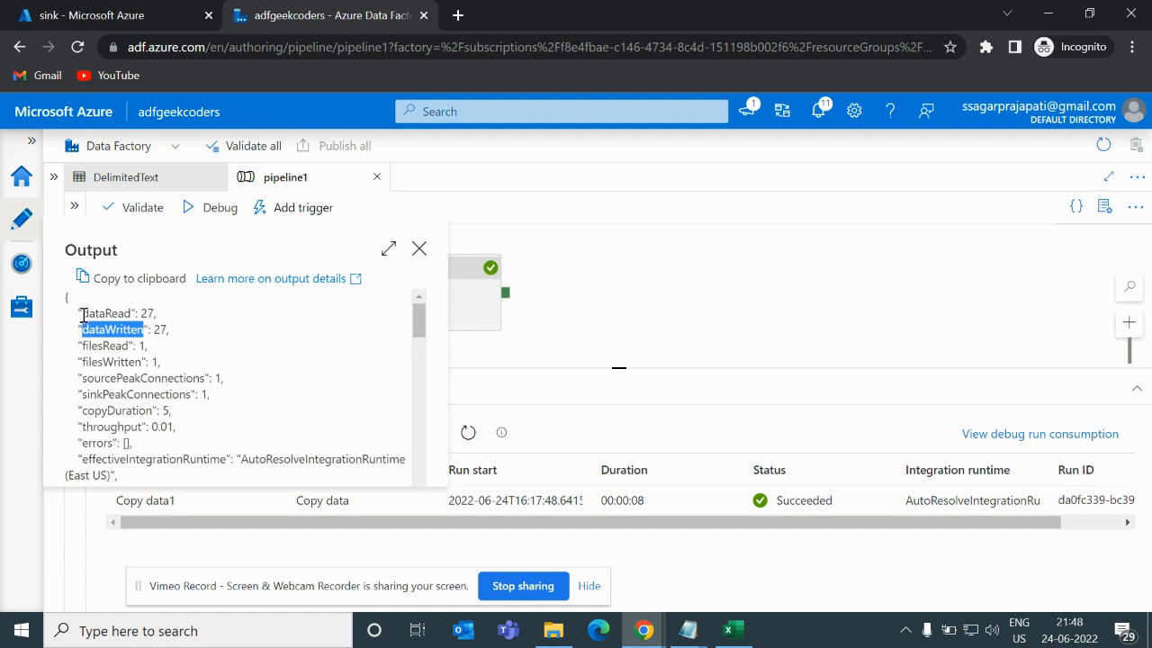
left_click_drag(82, 315, 148, 448)
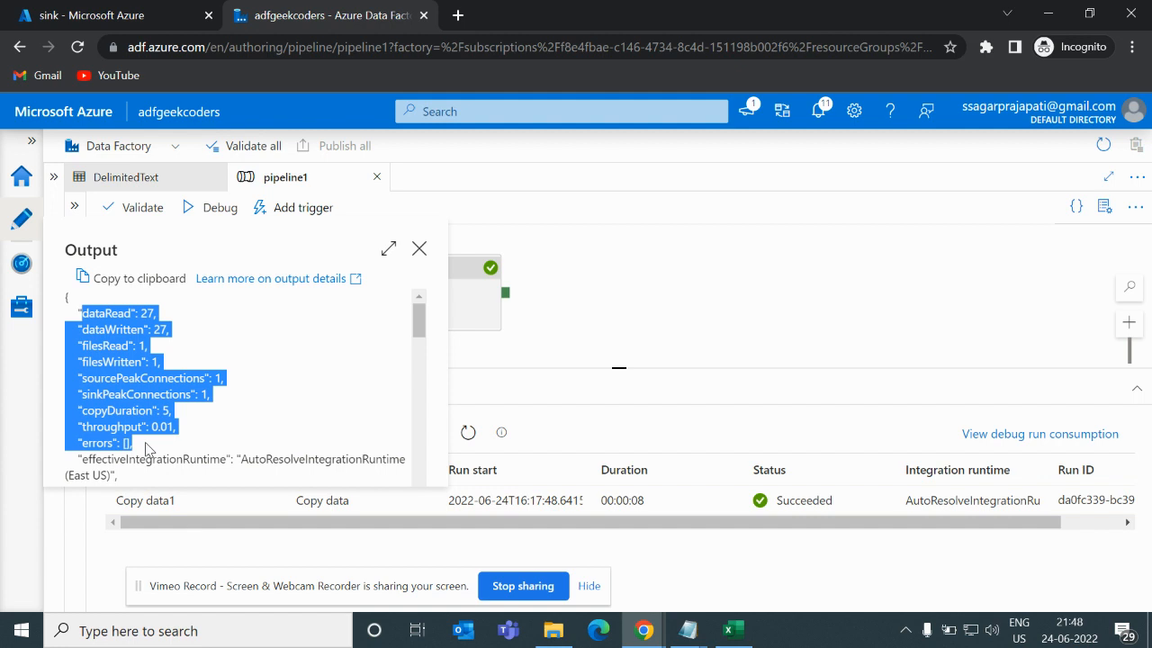
- Add an If Condition activity to the canvas and connect Copy data1's success output to it
left_click(586, 304)
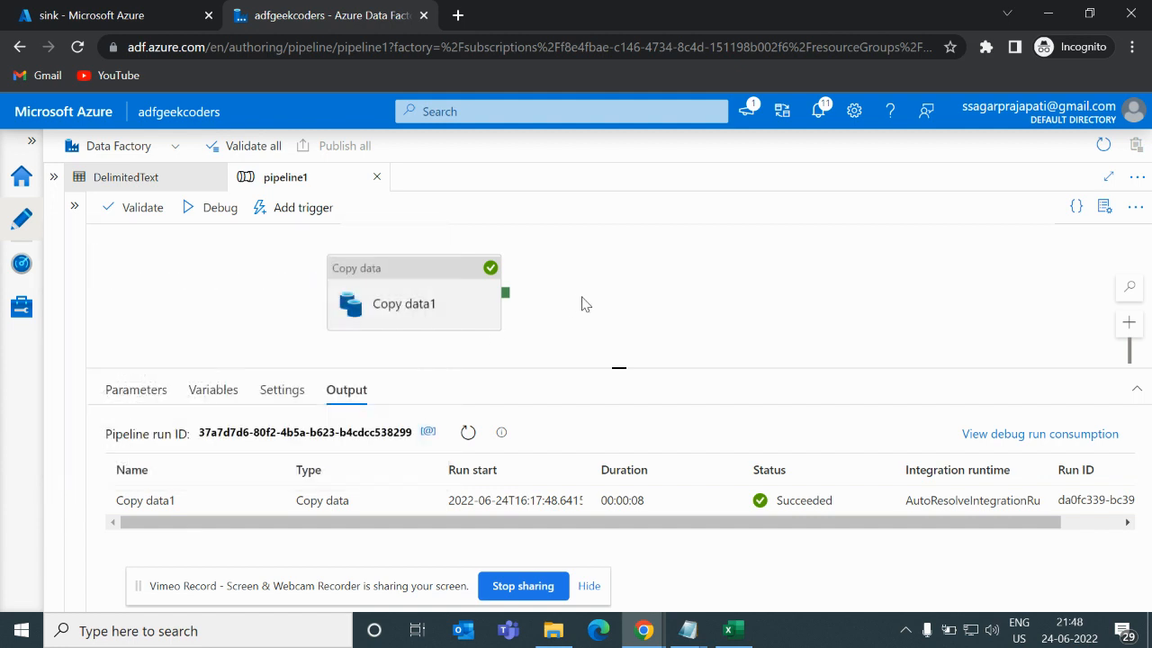
left_click(75, 207)
left_click(160, 243)
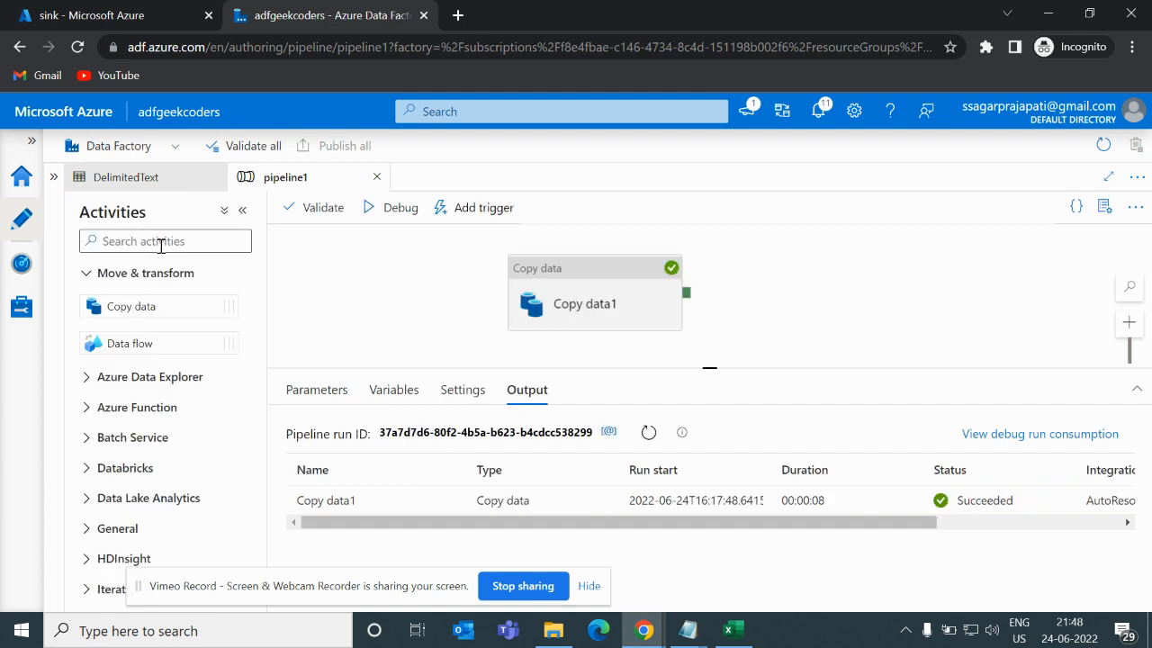
type("if")
left_click_drag(142, 299, 839, 283)
left_click_drag(671, 293, 810, 315)
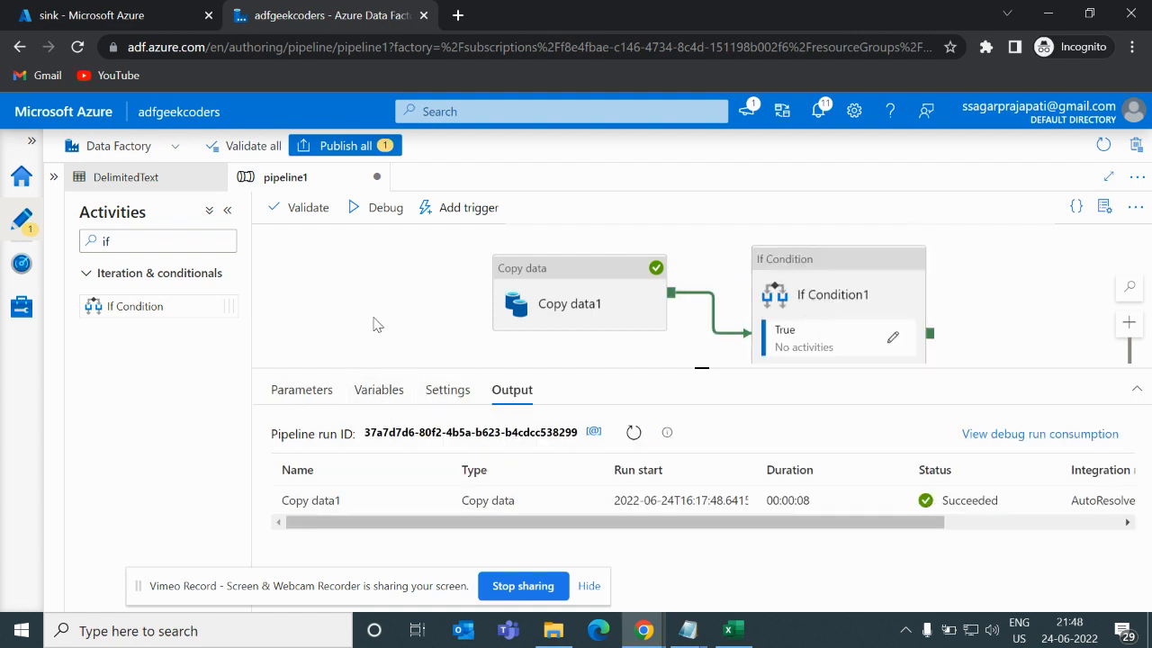
- Open the If Condition's expression as dynamic content and insert the Copy data1 activity output
left_click(792, 297)
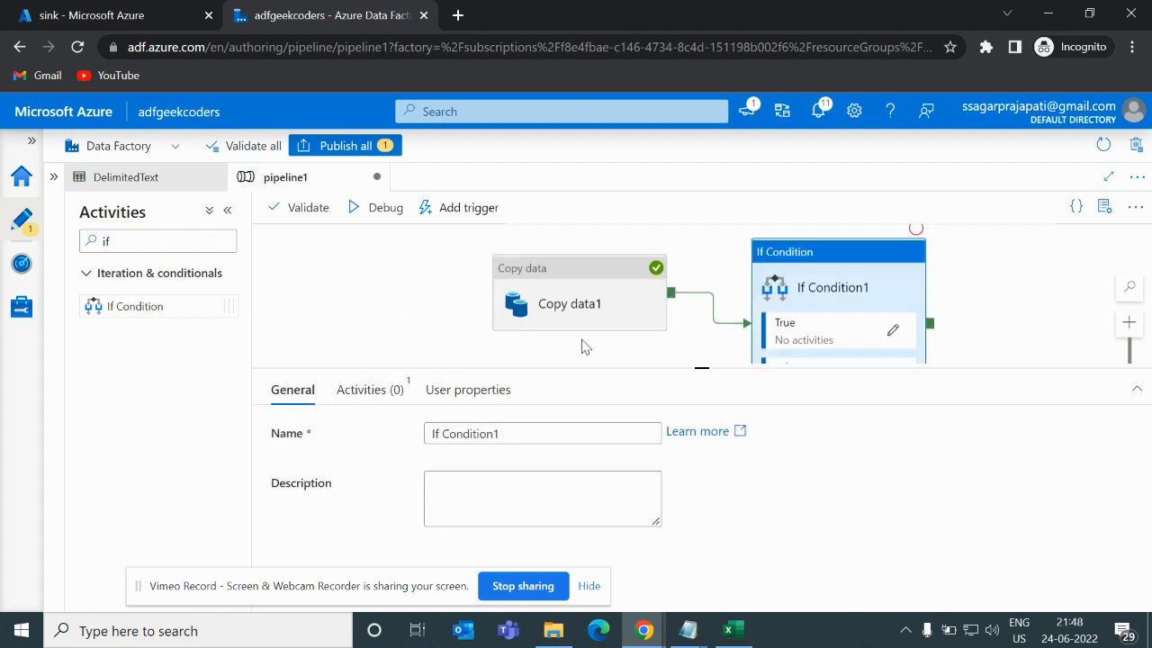
left_click(364, 394)
left_click(487, 435)
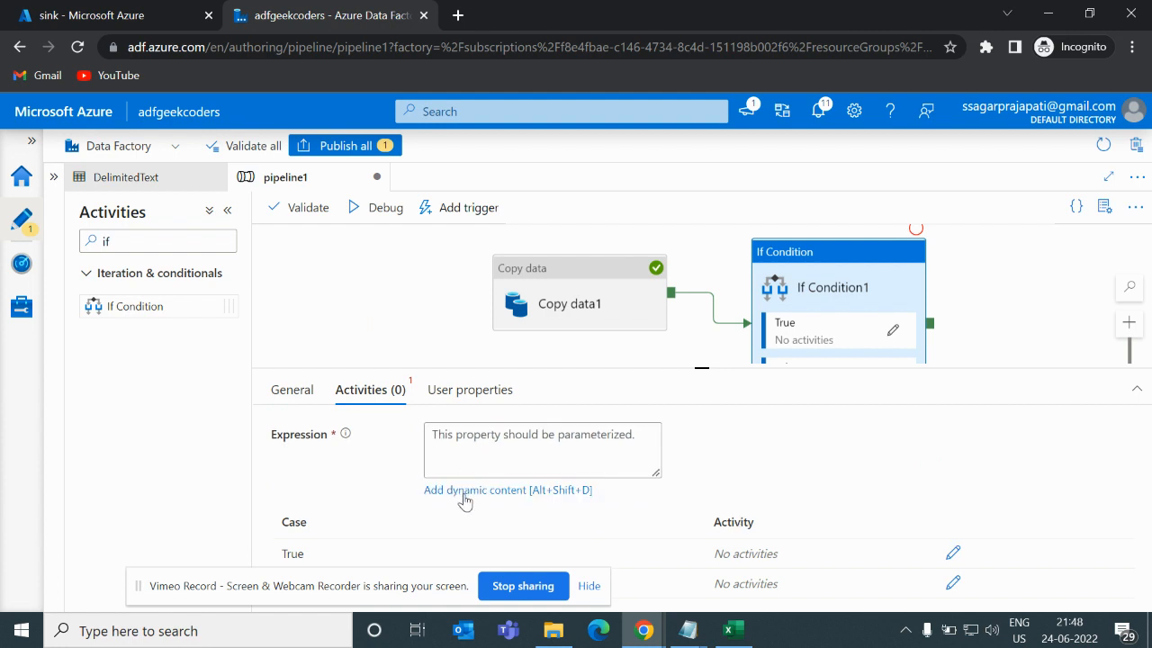
left_click(464, 493)
scroll(663, 514, "down", 1)
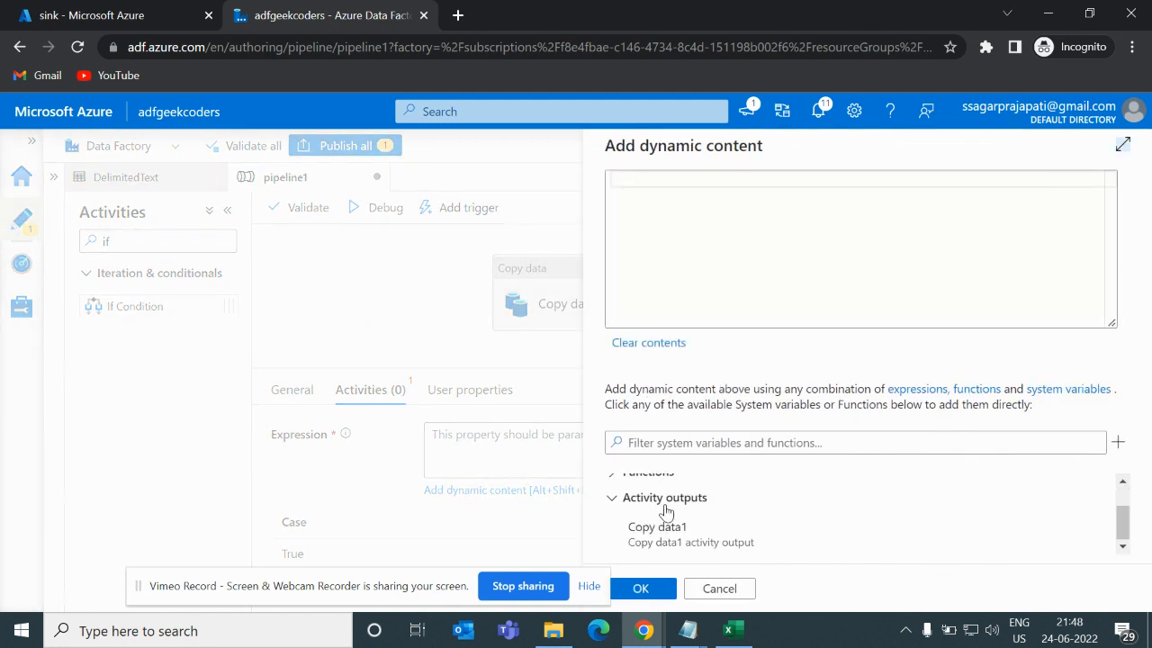
left_click(657, 533)
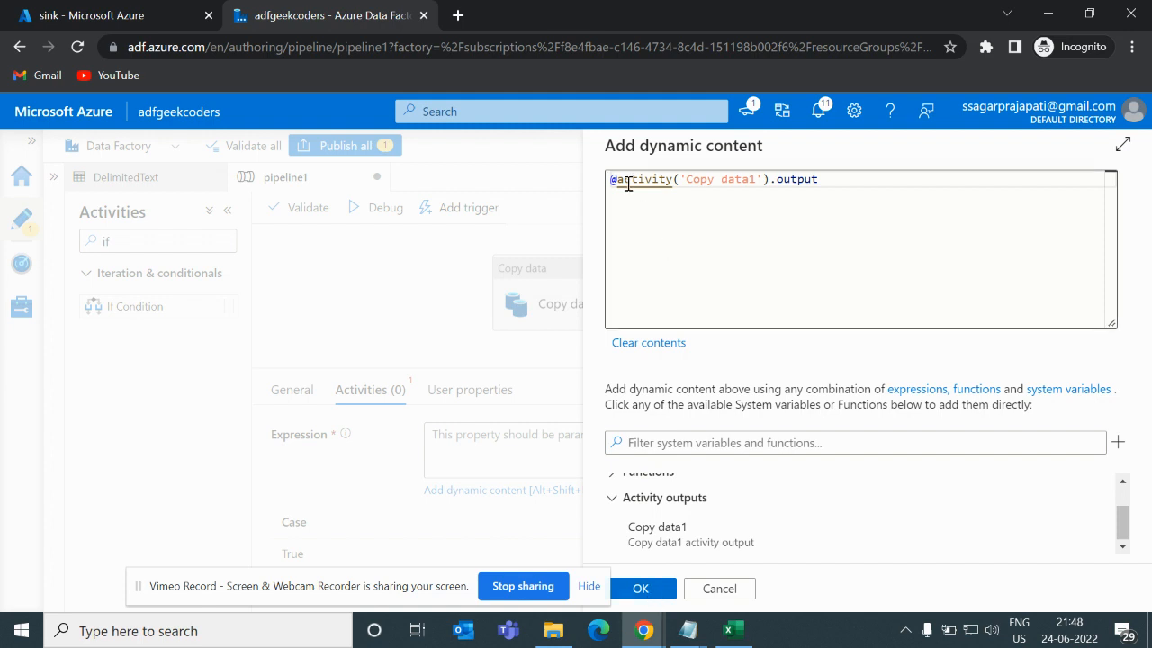
- Wrap the If Condition expression in equals( and append .dataRead followed by a comma to the Copy data1 output
mouse_move(623, 181)
left_click(613, 180)
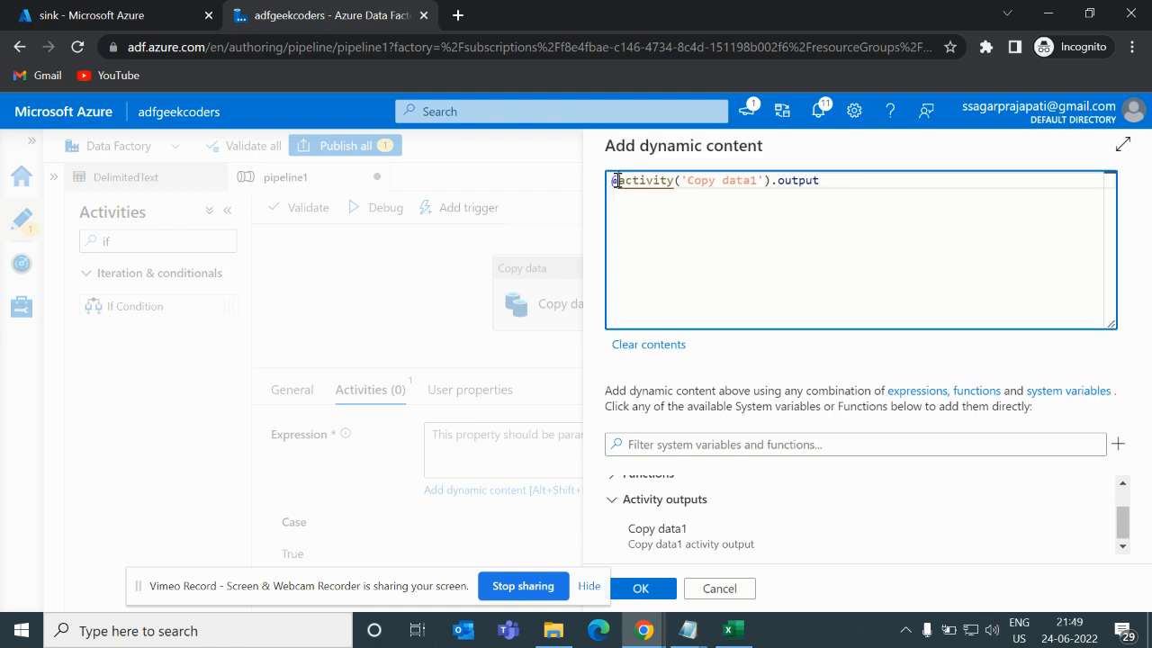
type("equals(")
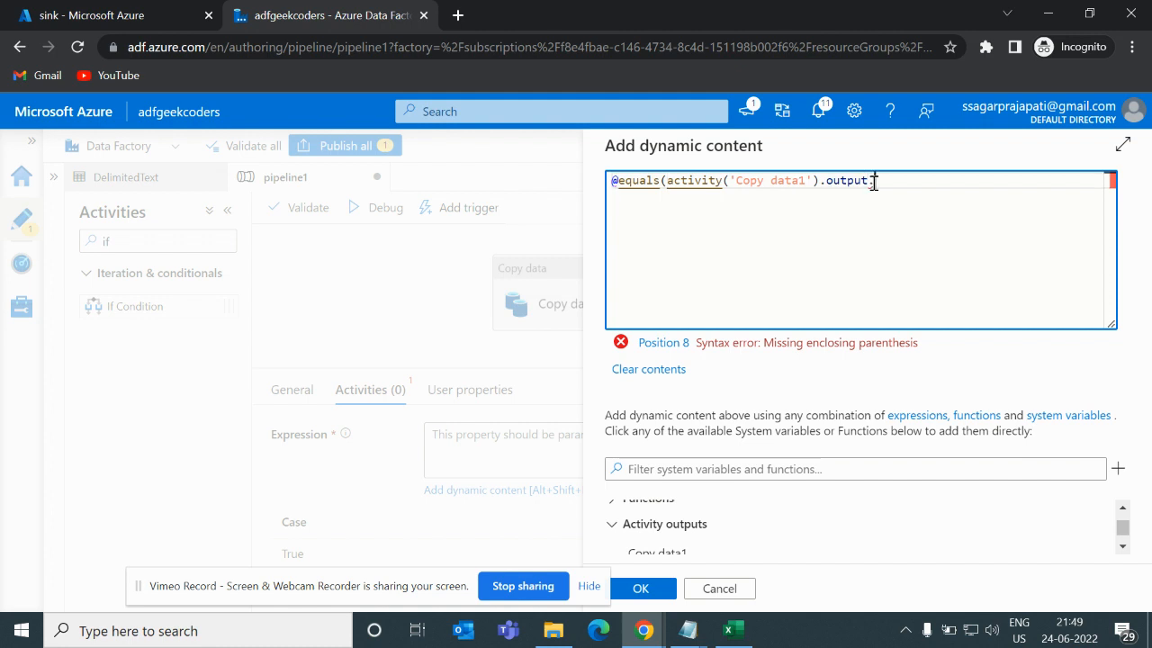
type("D")
key("BackSpace")
type("data")
type("Read")
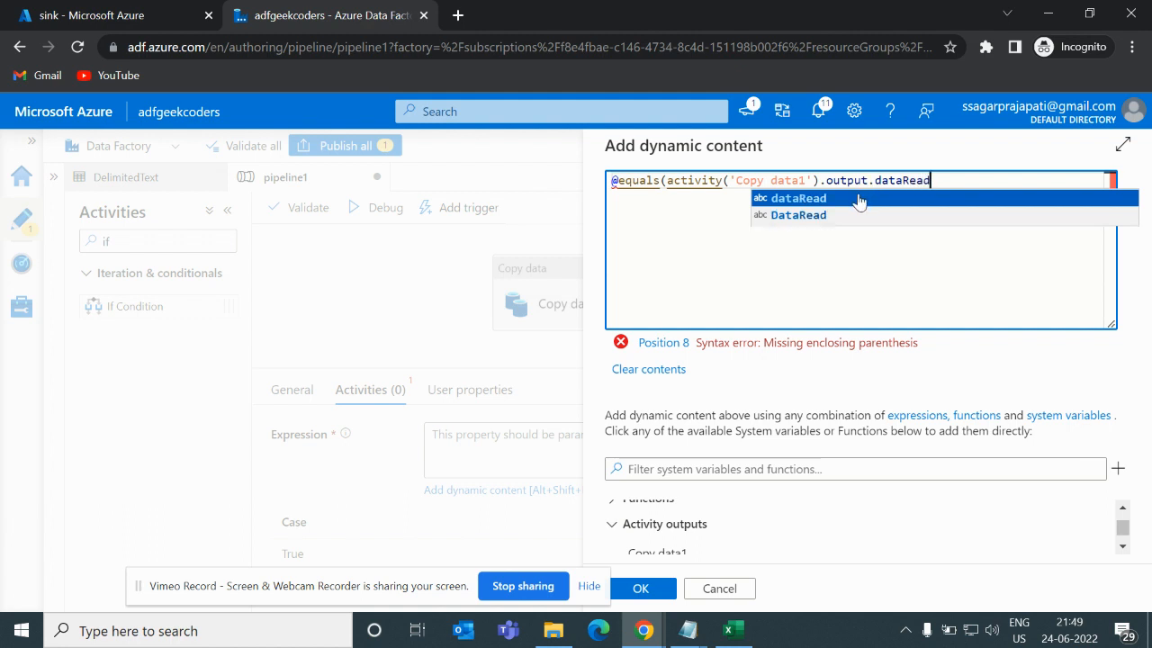
left_click(859, 196)
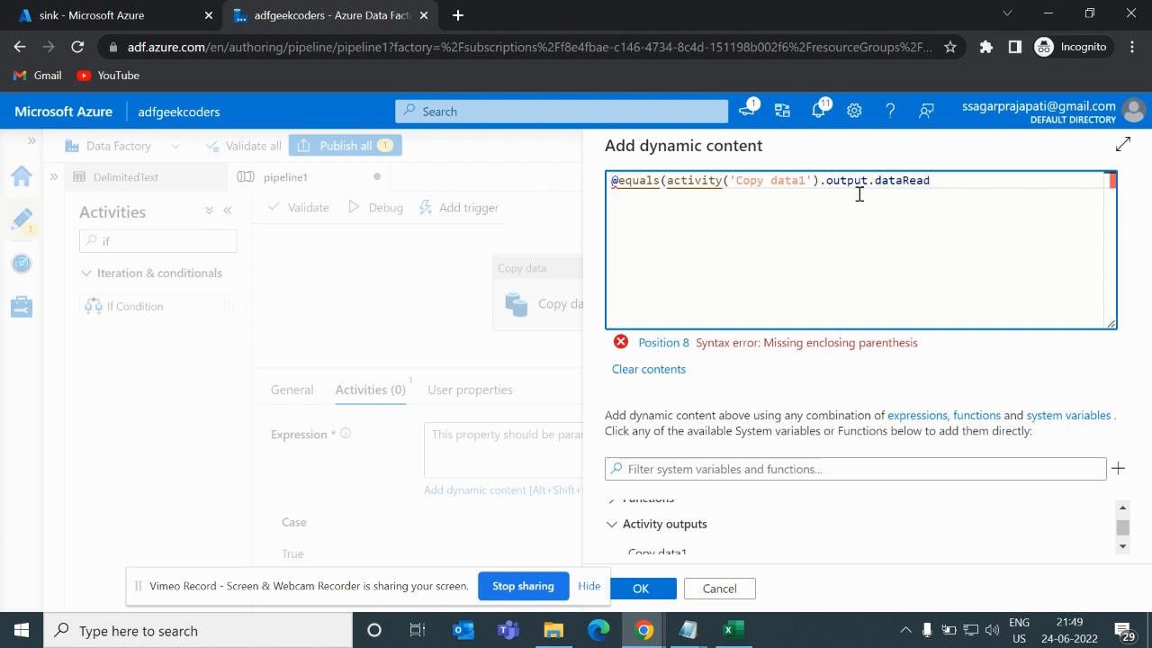
type(",")
- Insert Copy data1's output again, complete it with .dataWritten and a closing parenthesis, and apply the expression
scroll(852, 540, "down", 1)
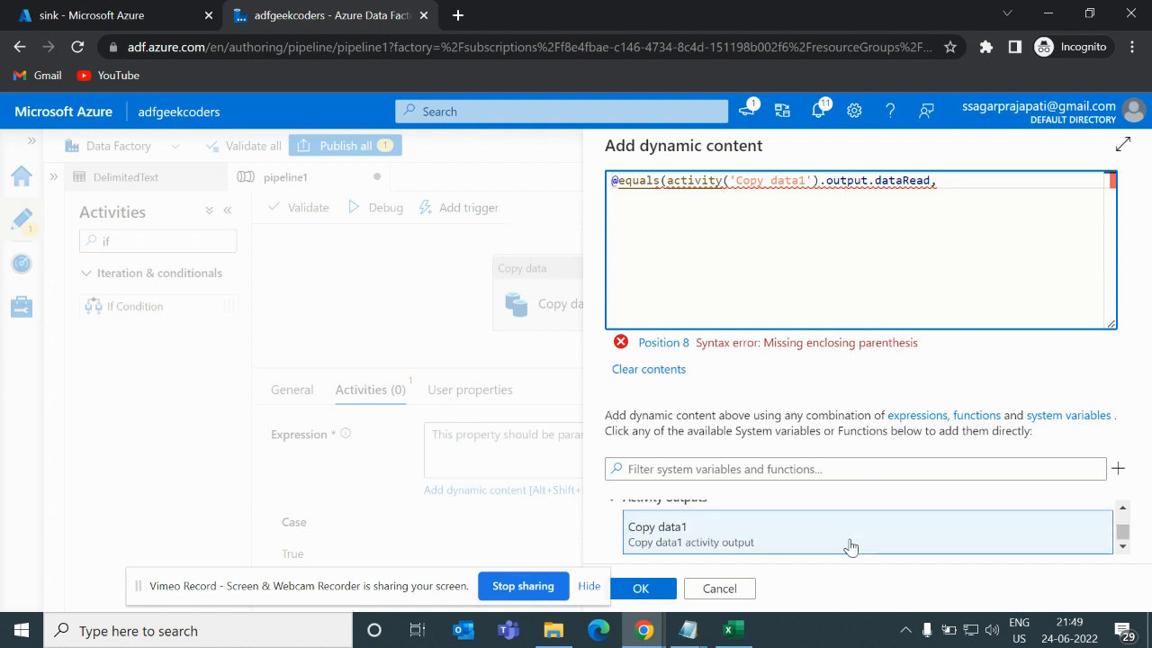
left_click(850, 546)
scroll(999, 206, "right", 2)
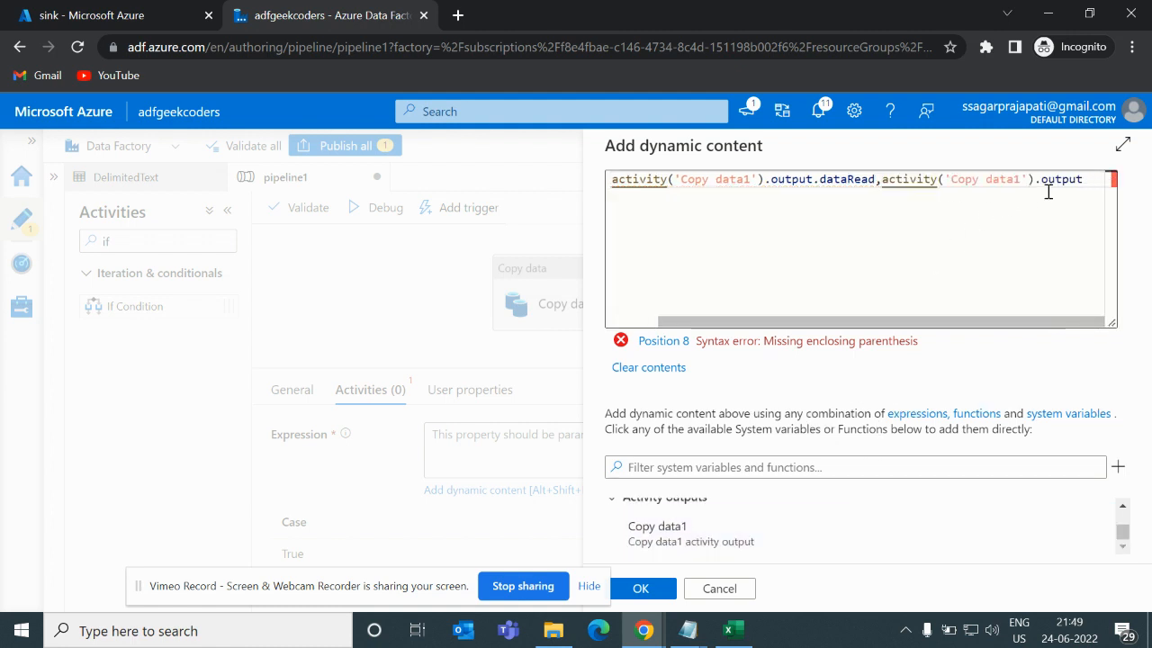
left_click(1086, 180)
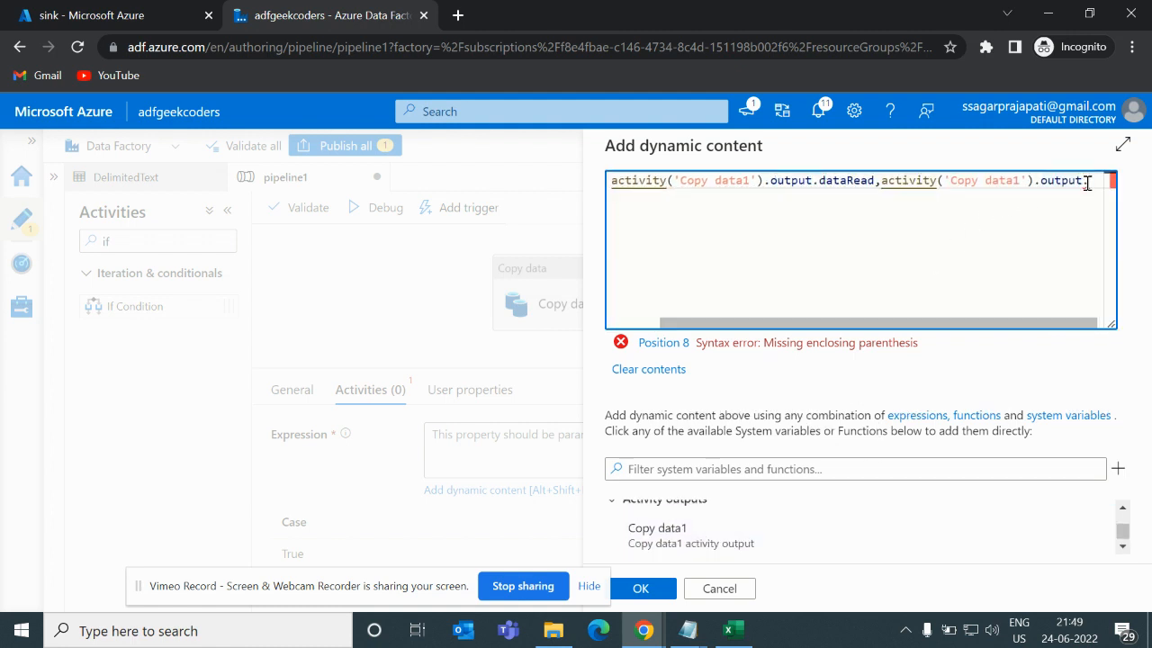
type(".dataWr")
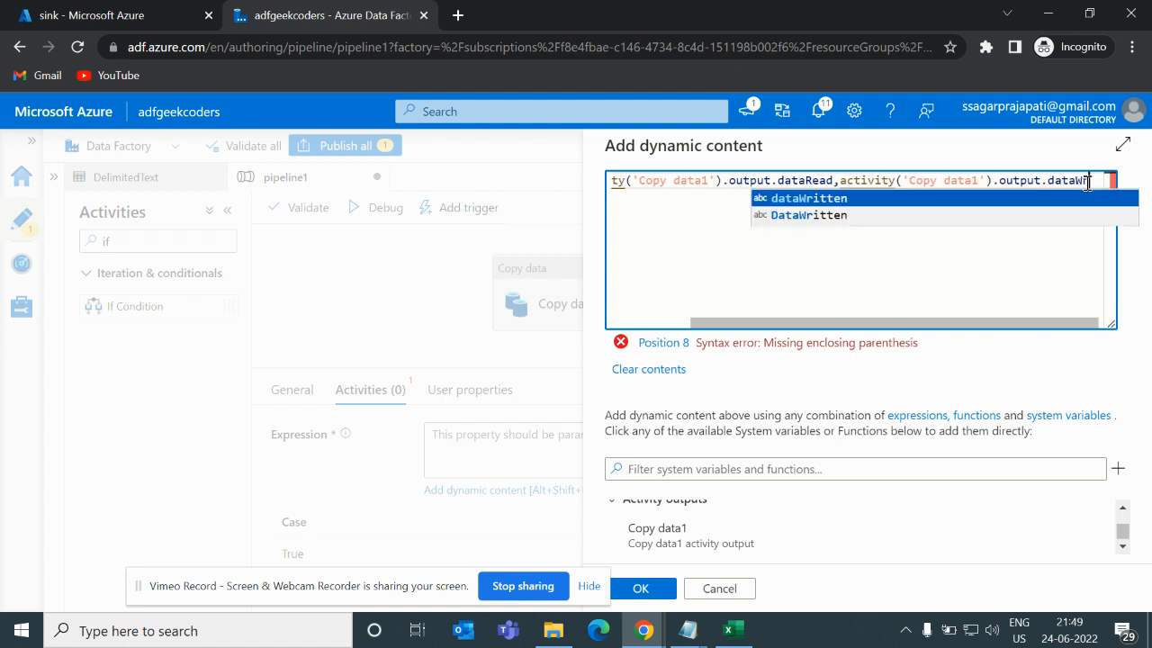
left_click(907, 204)
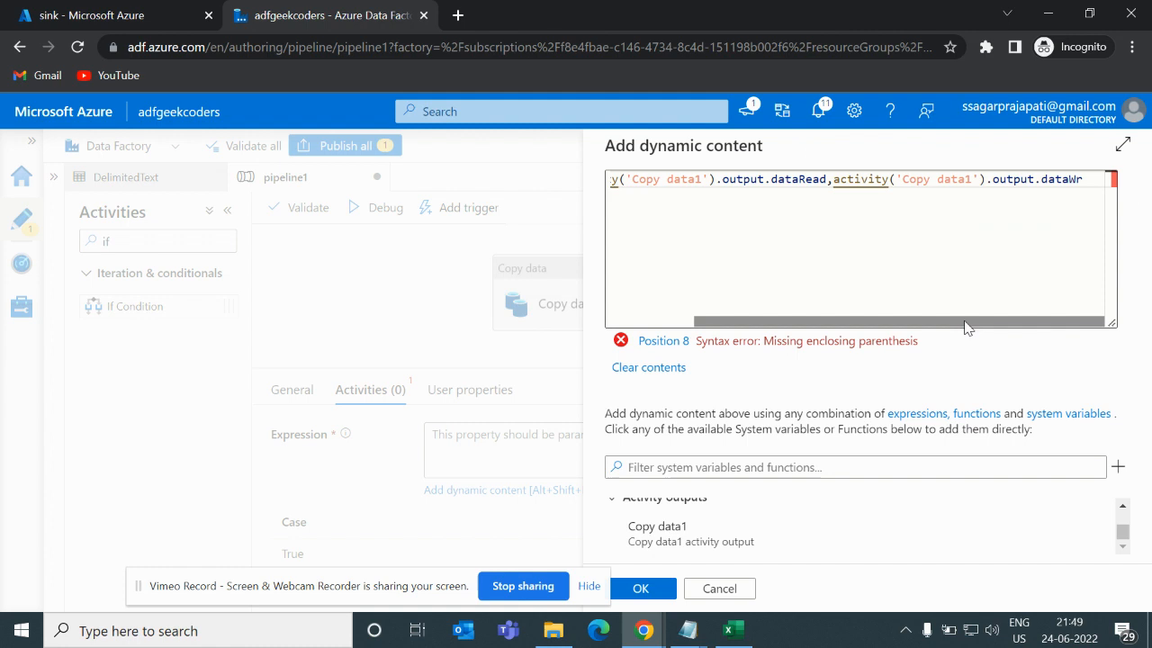
left_click(1088, 180)
type("iteen")
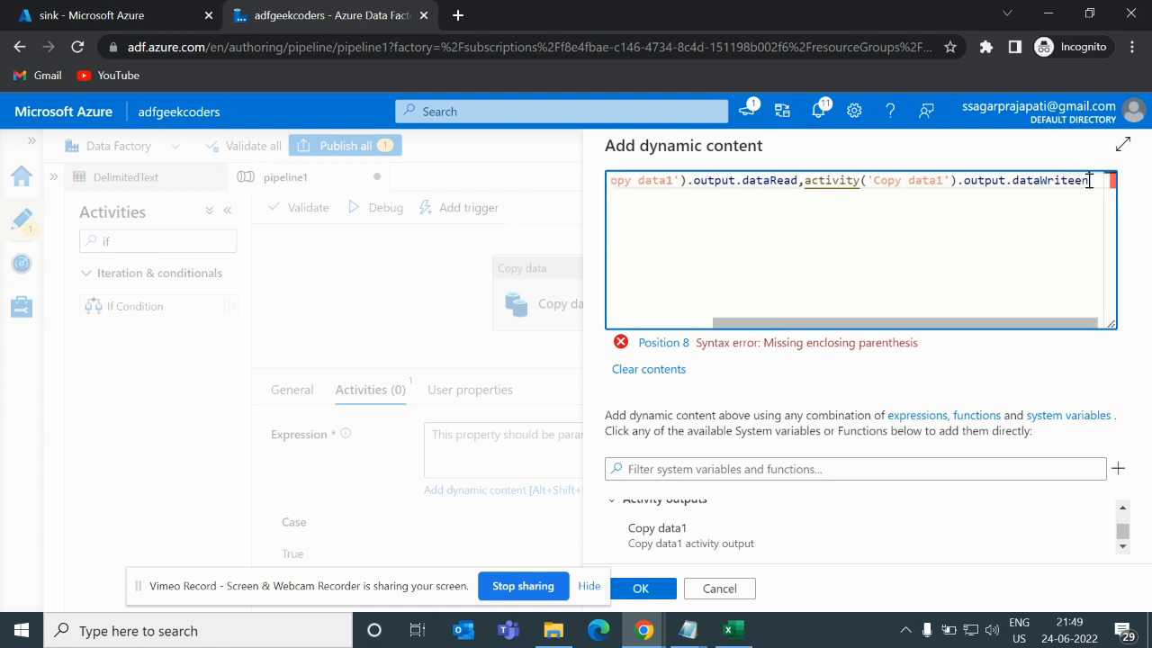
key("BackSpace")
key("BackSpace")
key("BackSpace")
type("ten)")
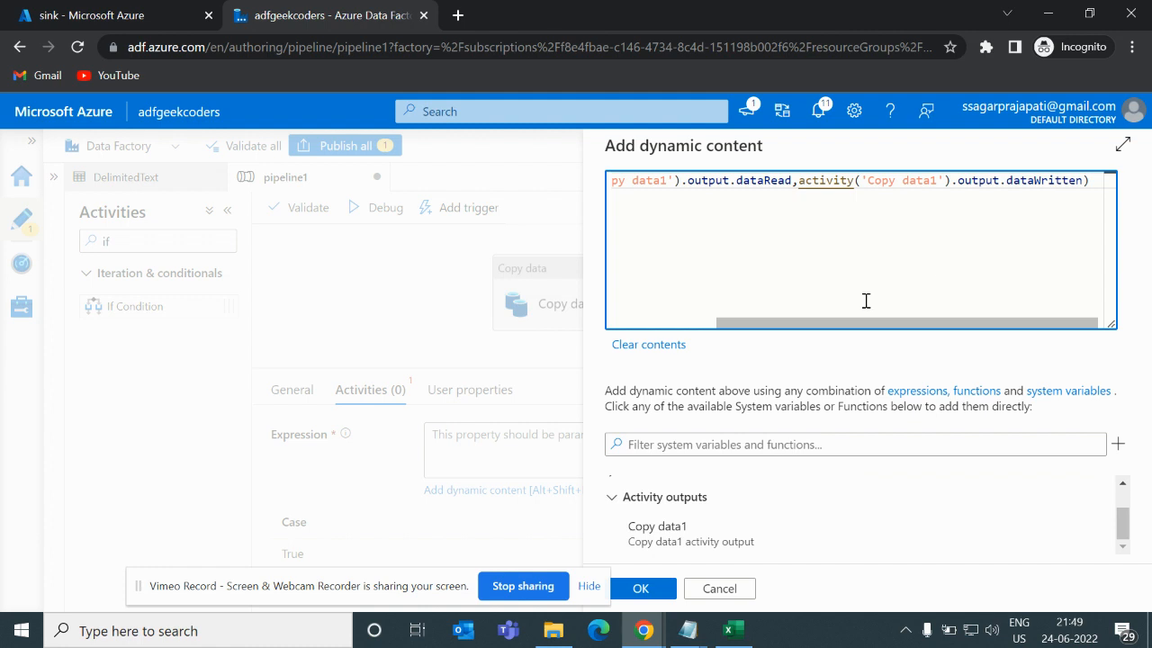
left_click(663, 587)
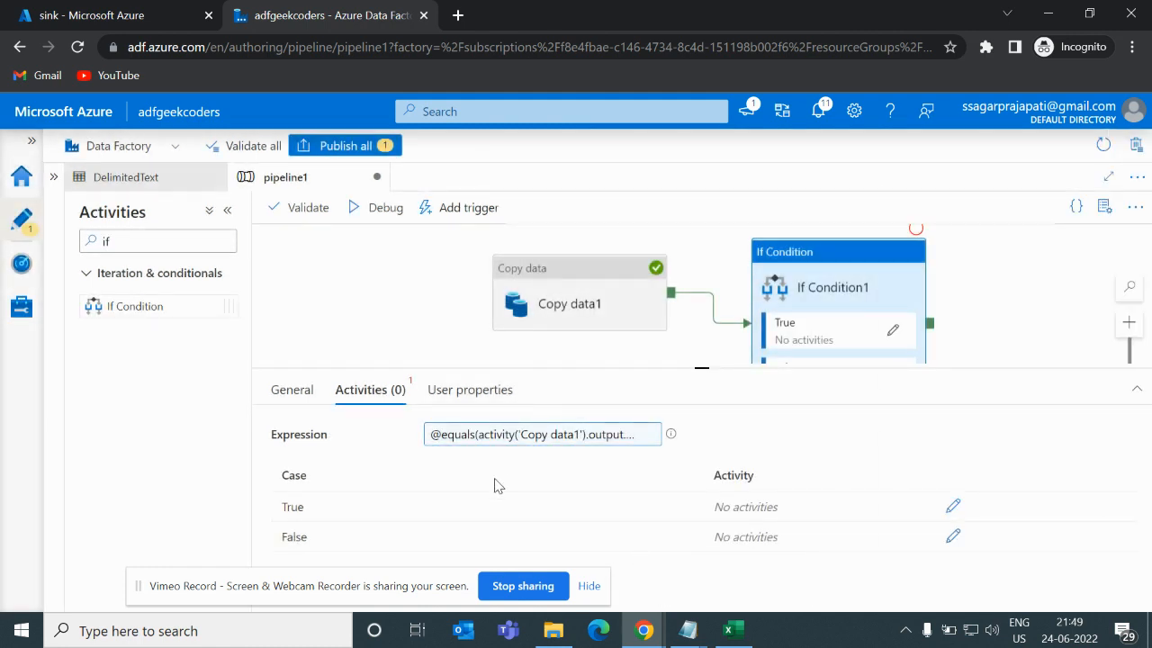
- Open the If Condition's True activities and add a Set variable activity
left_click_drag(787, 299, 787, 261)
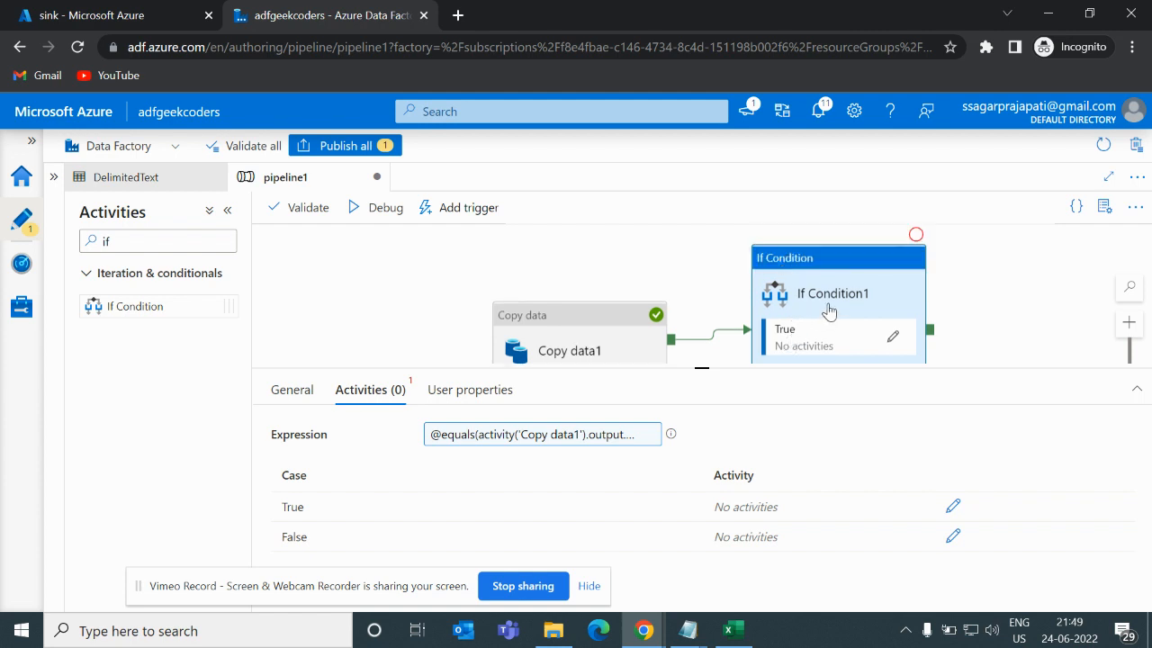
scroll(830, 312, "down", 3)
scroll(830, 311, "up", 2)
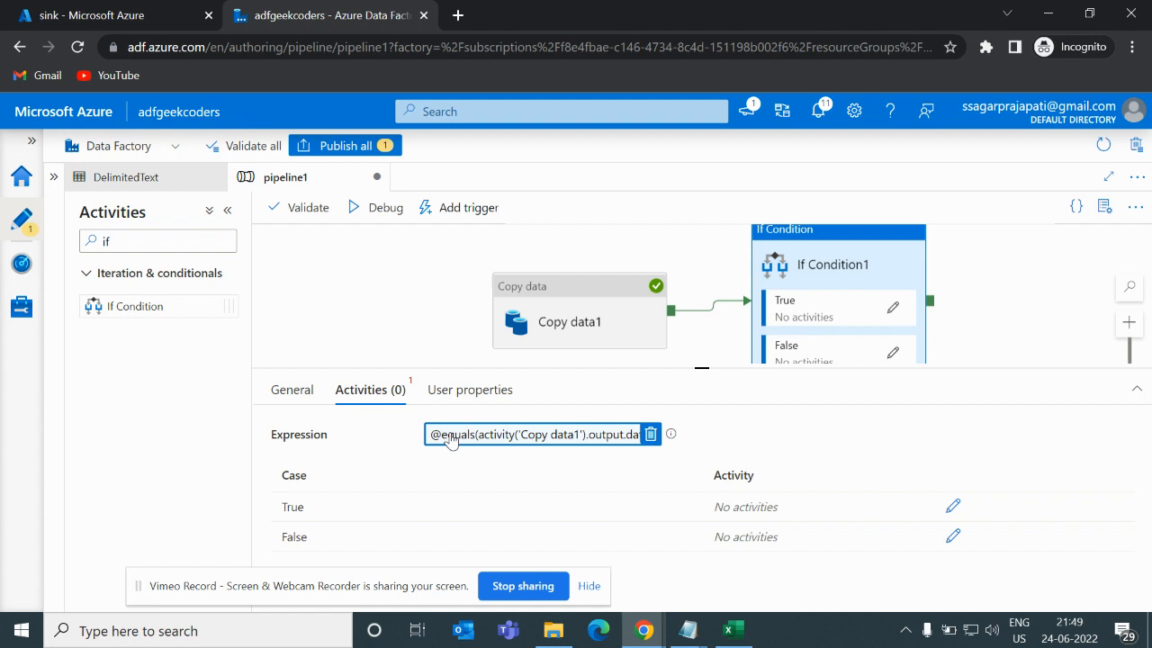
left_click(888, 309)
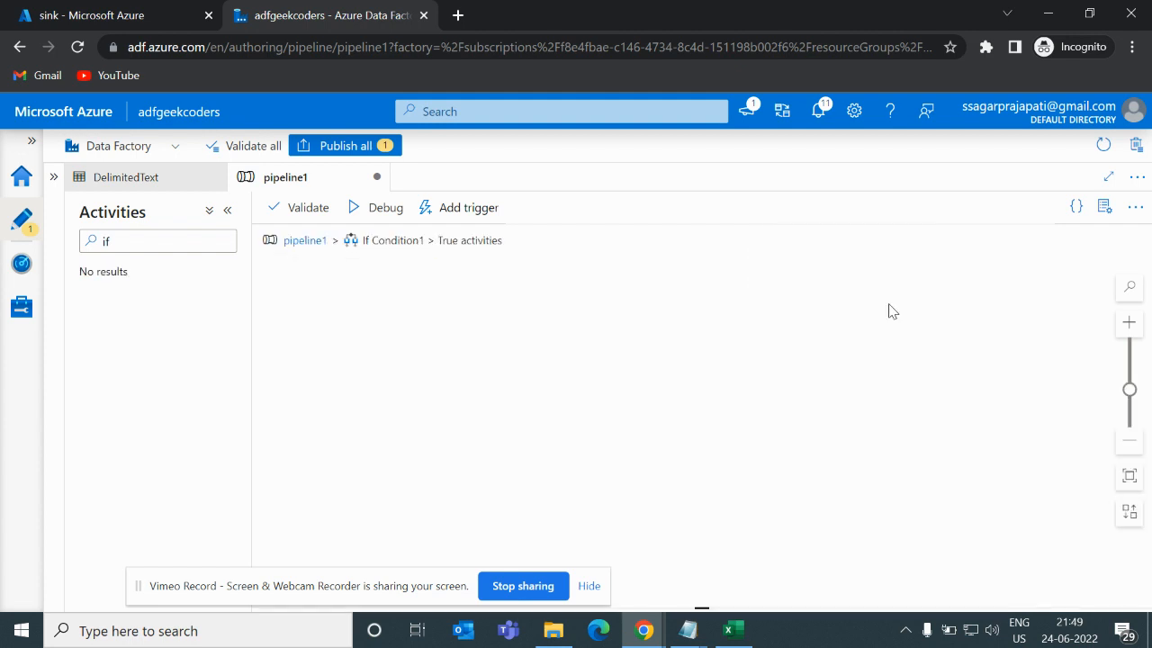
left_click(130, 243)
key("BackSpace")
key("BackSpace")
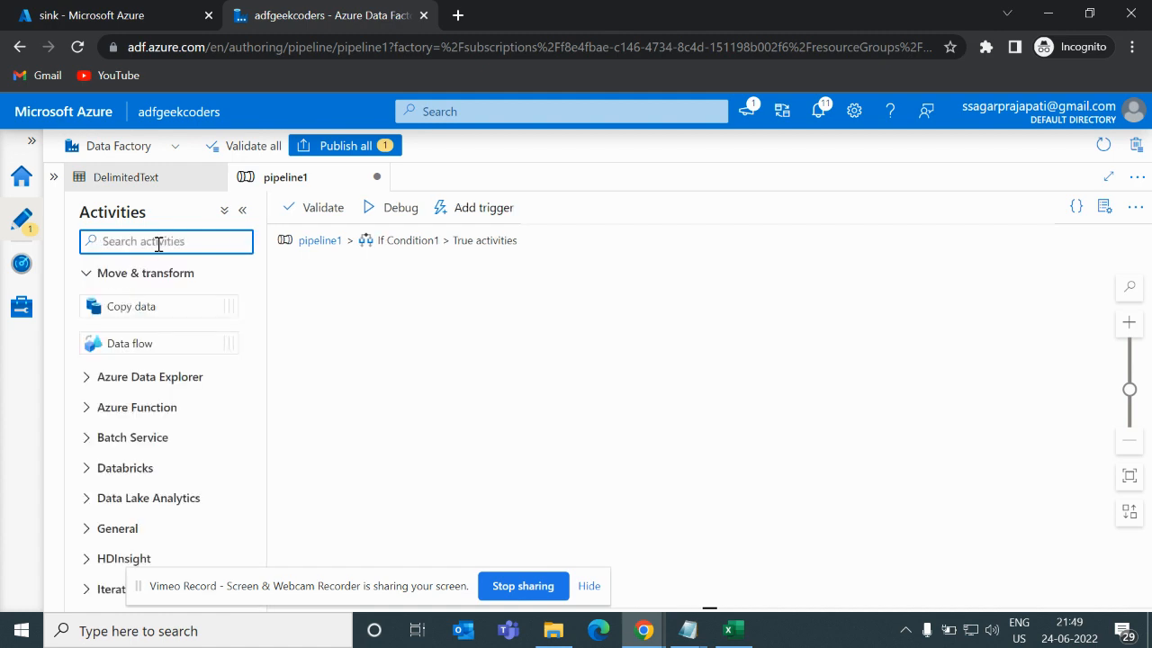
type("set")
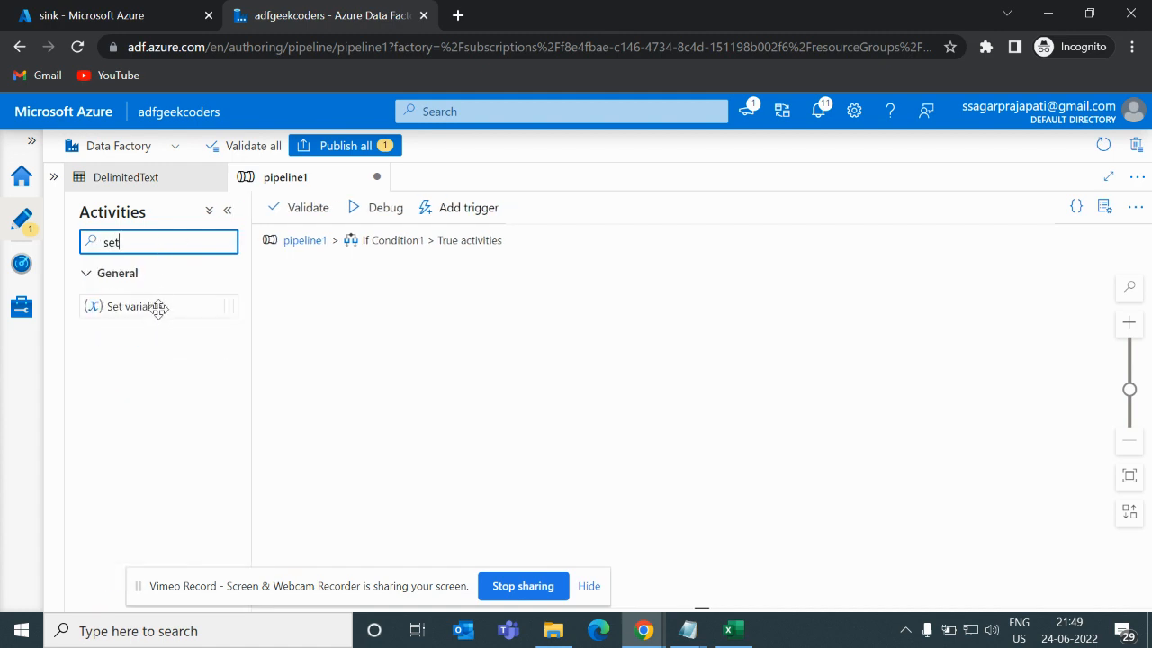
left_click_drag(158, 308, 571, 344)
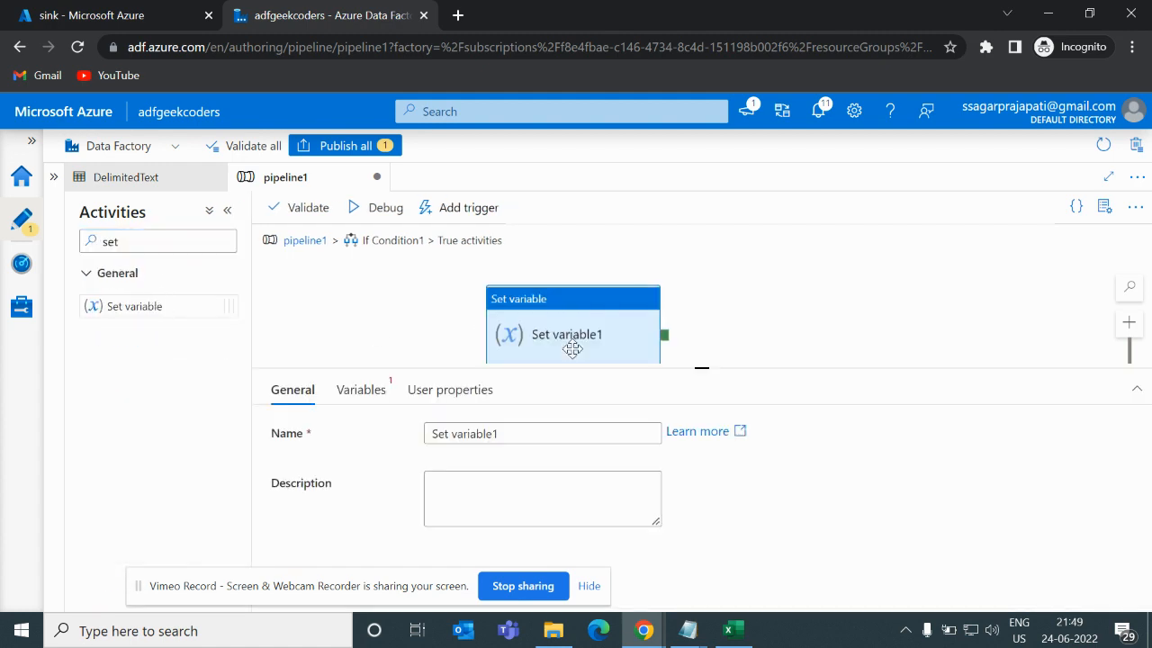
- Create a new String variable named message for the Set variable activity
left_click(370, 392)
left_click(680, 433)
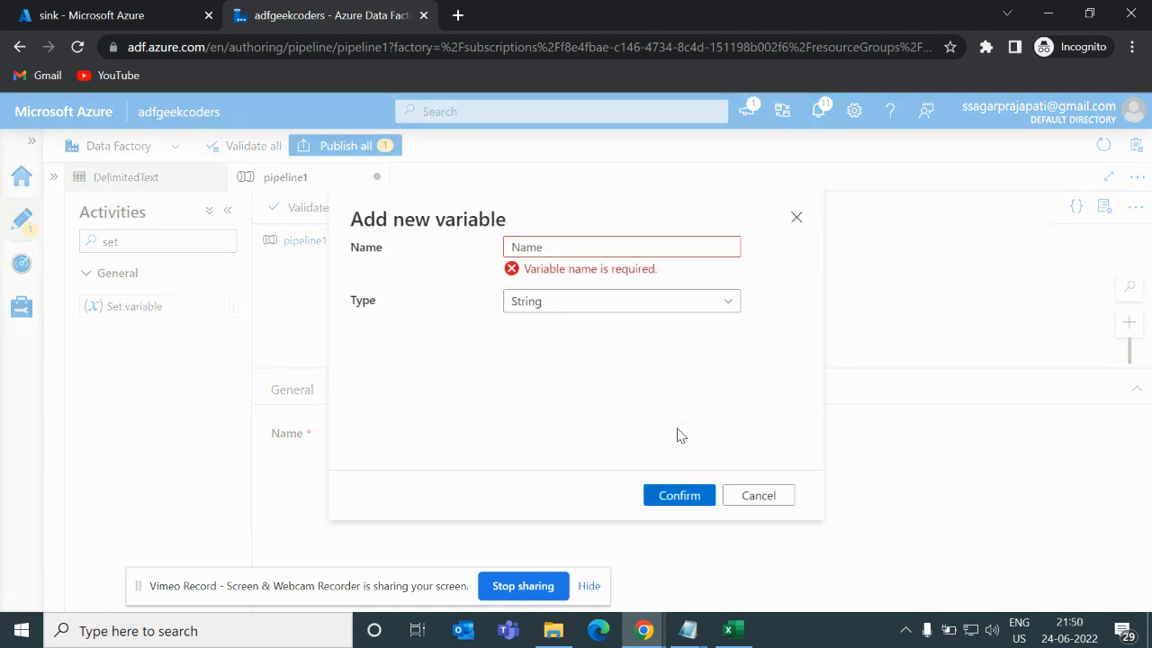
left_click(549, 250)
type("m")
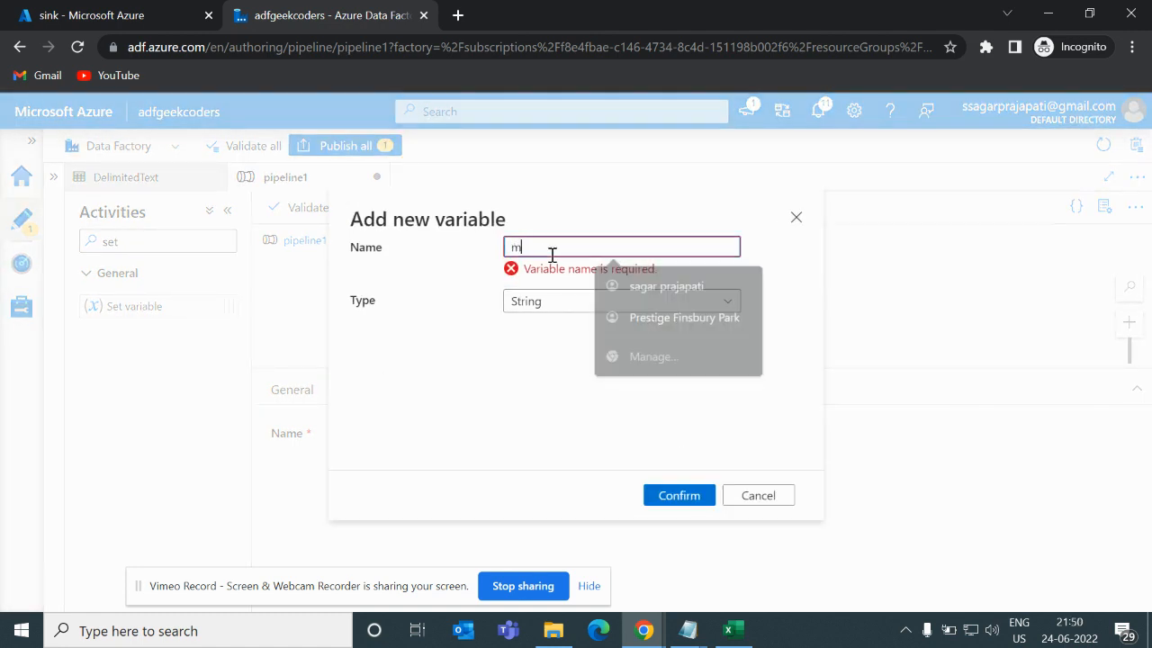
type("essage")
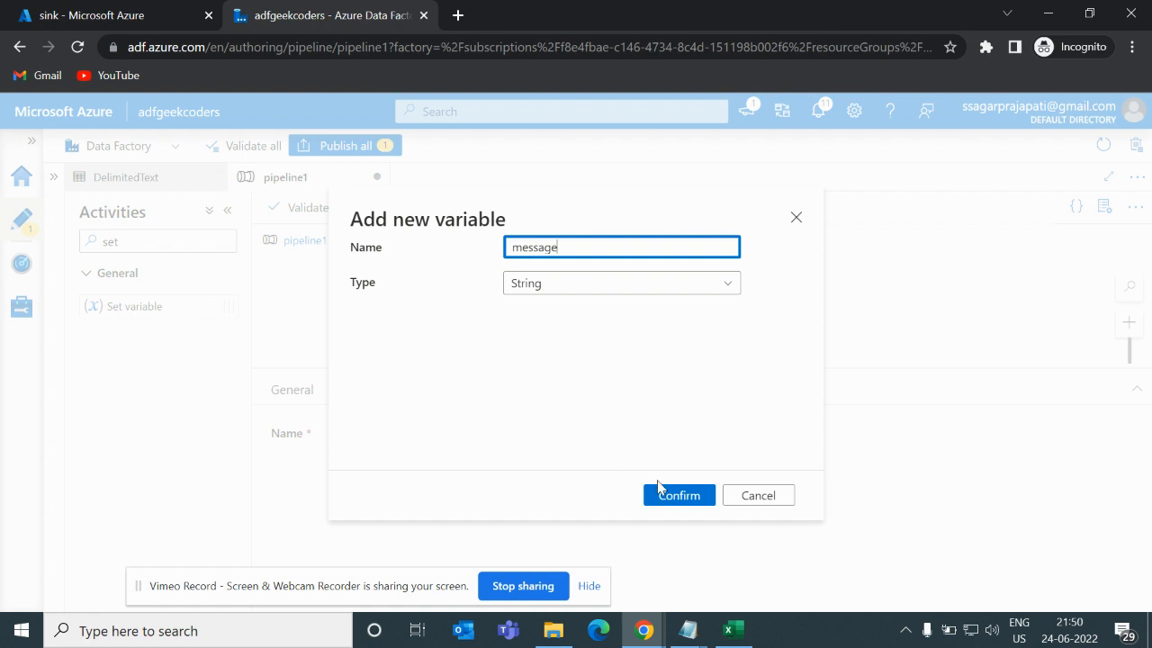
left_click(661, 493)
- Set the variable's value to Succeed and return to the main pipeline canvas
left_click(484, 472)
type("S")
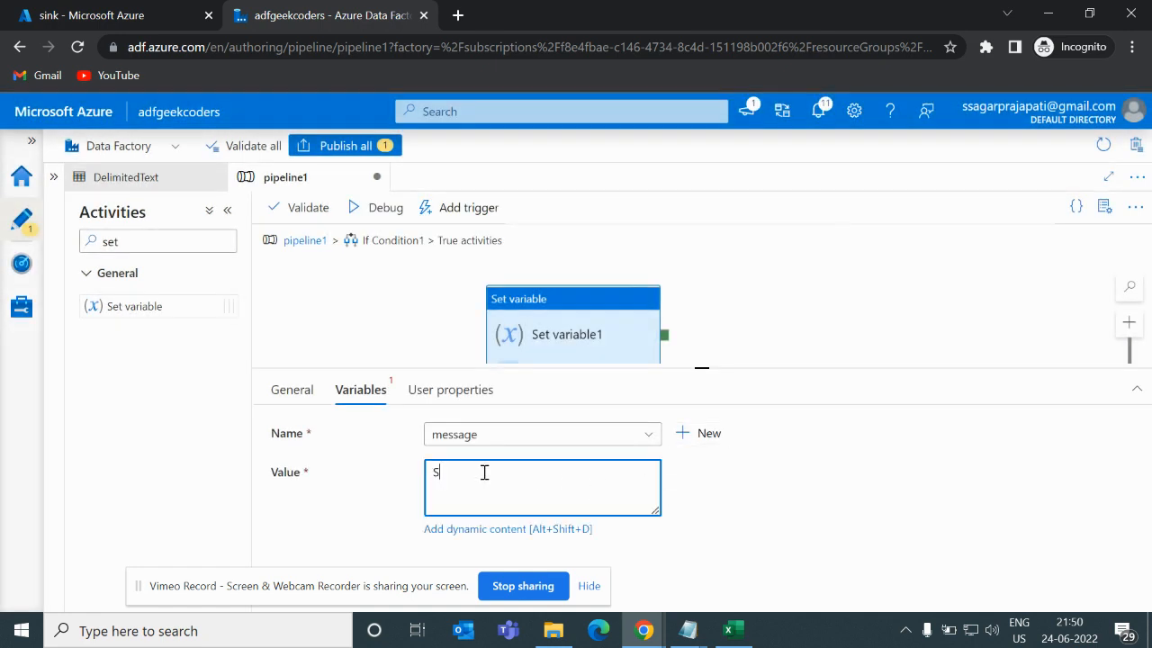
type("ucce")
type("eed")
left_click(326, 303)
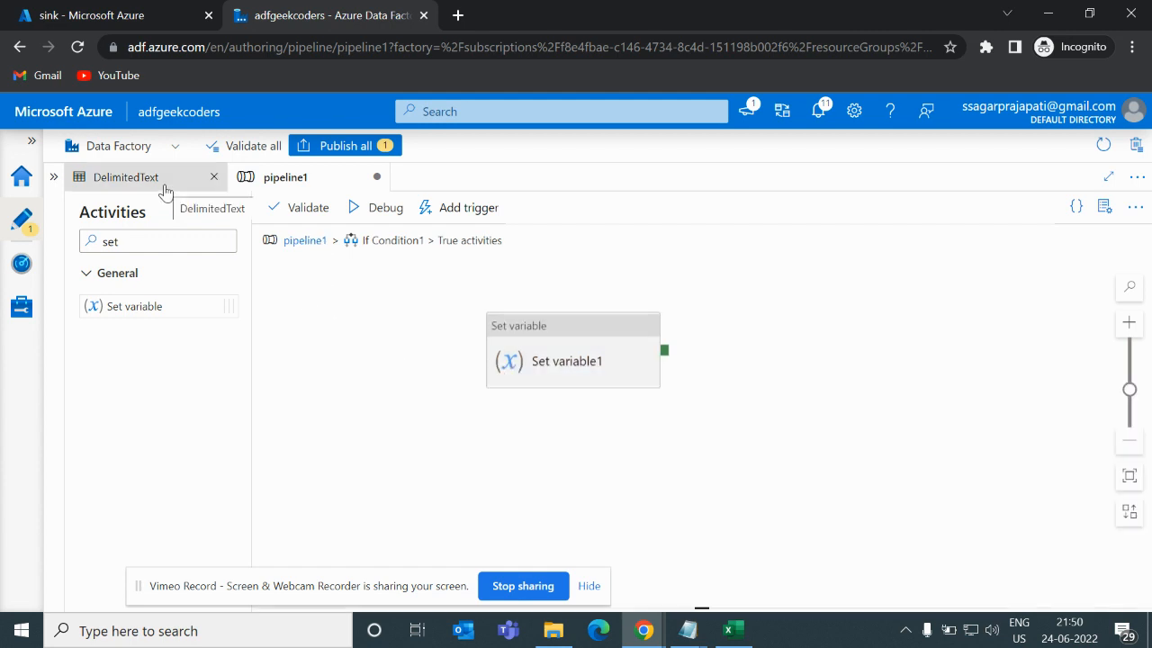
left_click(163, 187)
left_click(261, 179)
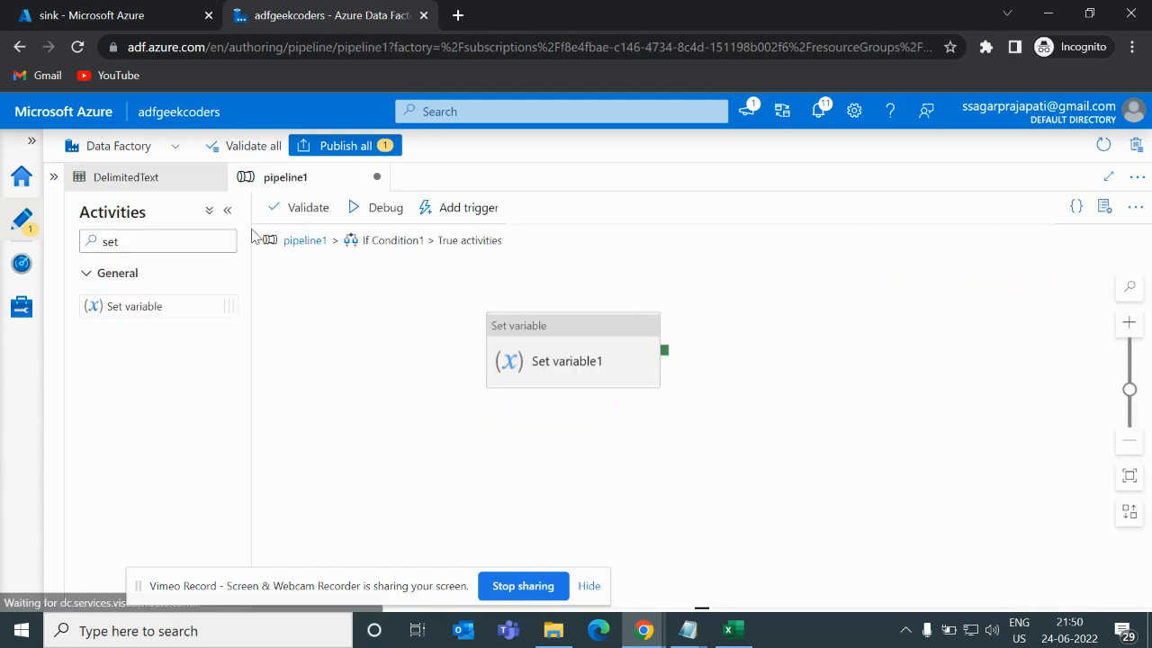
left_click(295, 240)
- Open the If Condition's False activities and add a Web activity
left_click(747, 360)
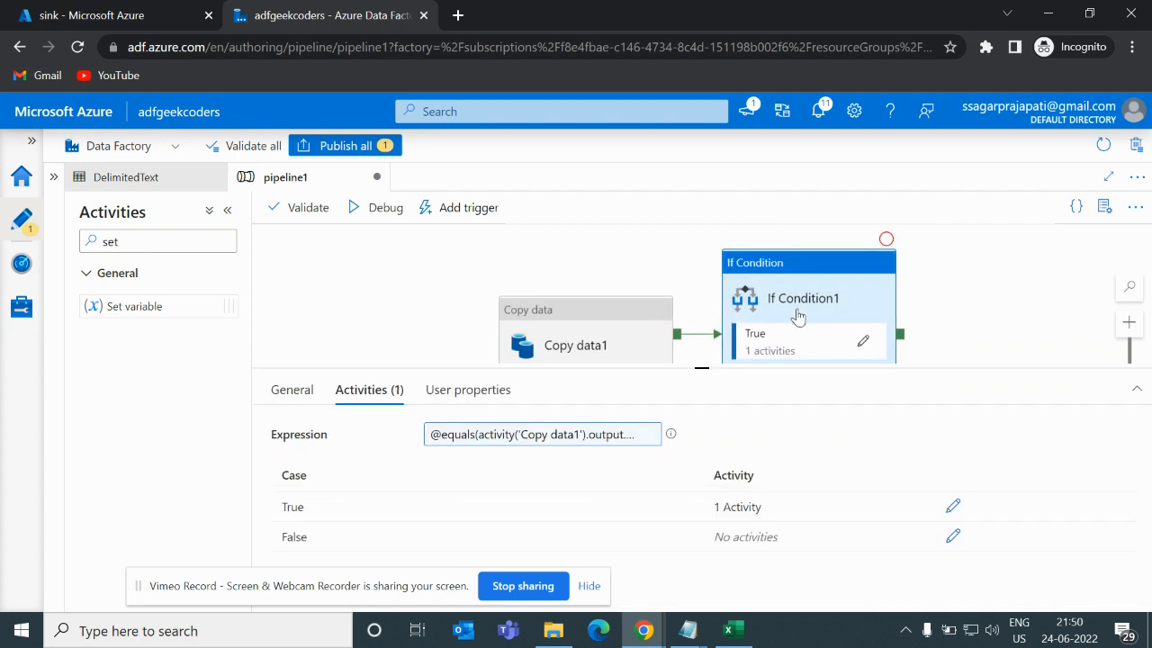
scroll(803, 314, "down", 1)
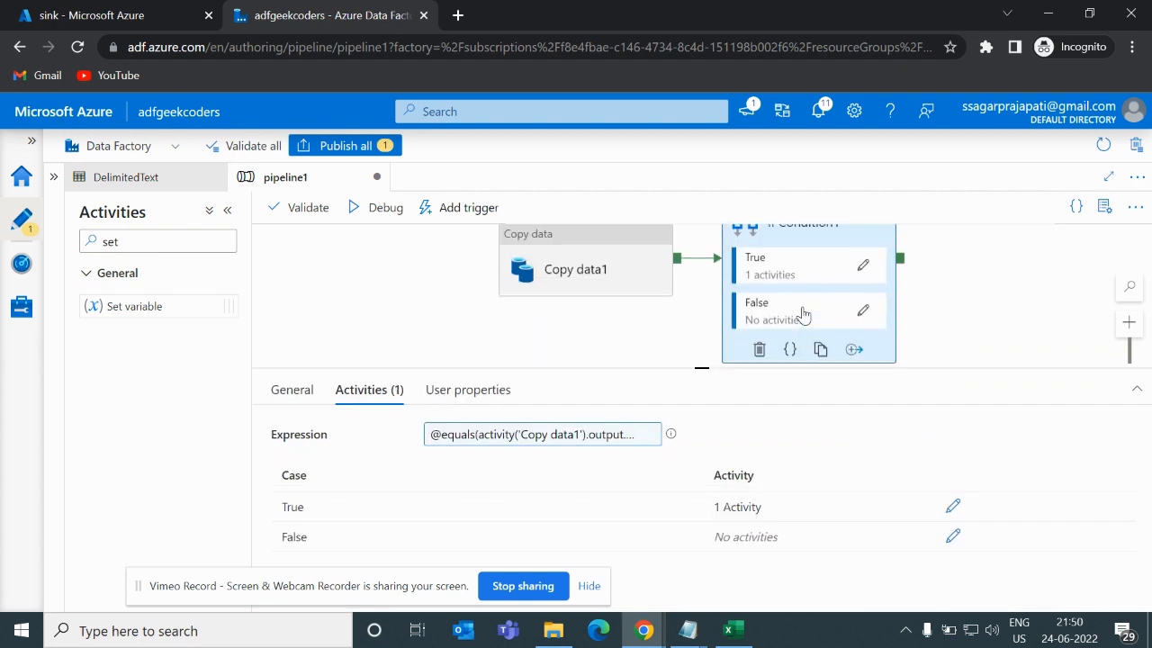
left_click(863, 311)
left_click_drag(149, 249, 101, 250)
type("we")
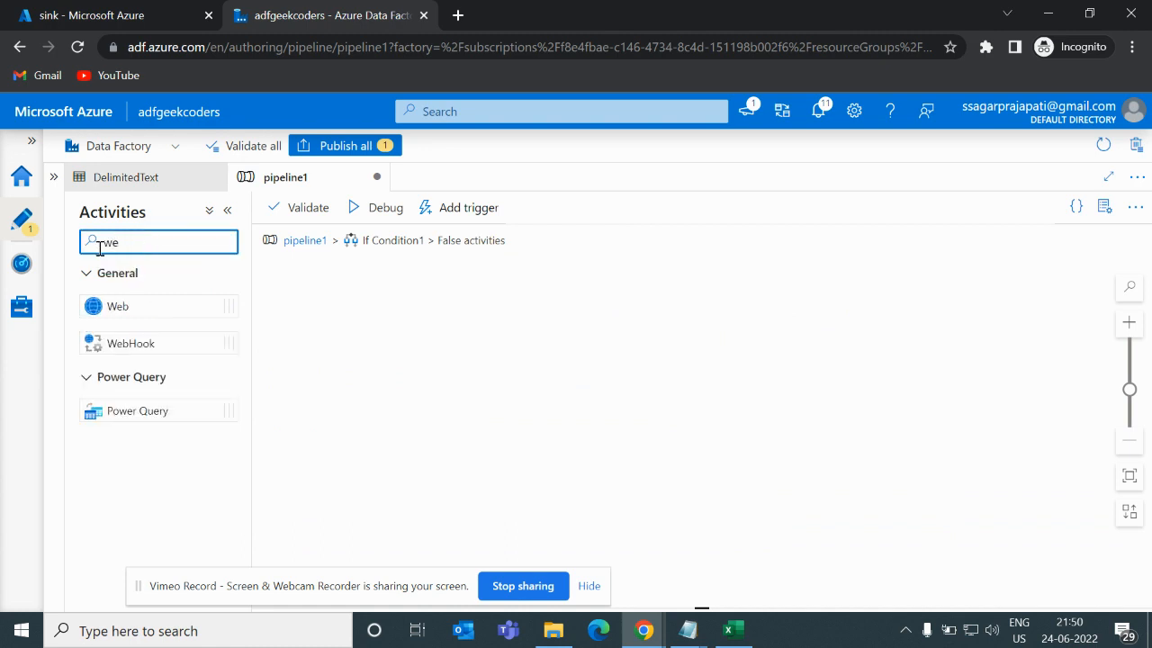
left_click_drag(117, 306, 526, 349)
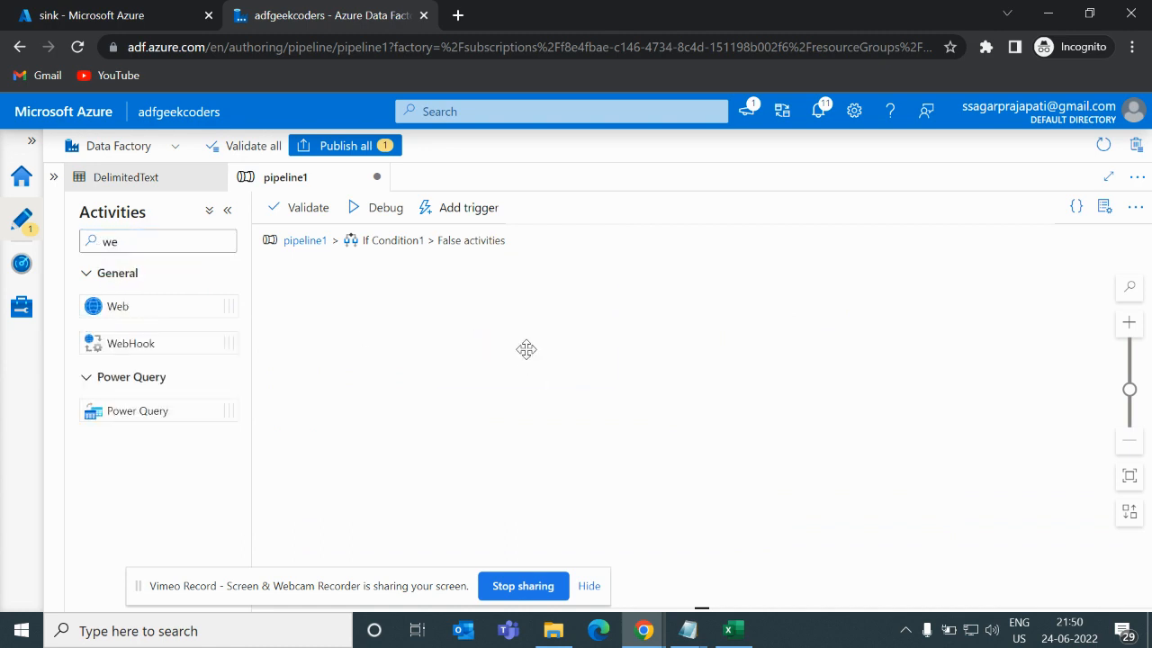
left_click(356, 389)
left_click(479, 433)
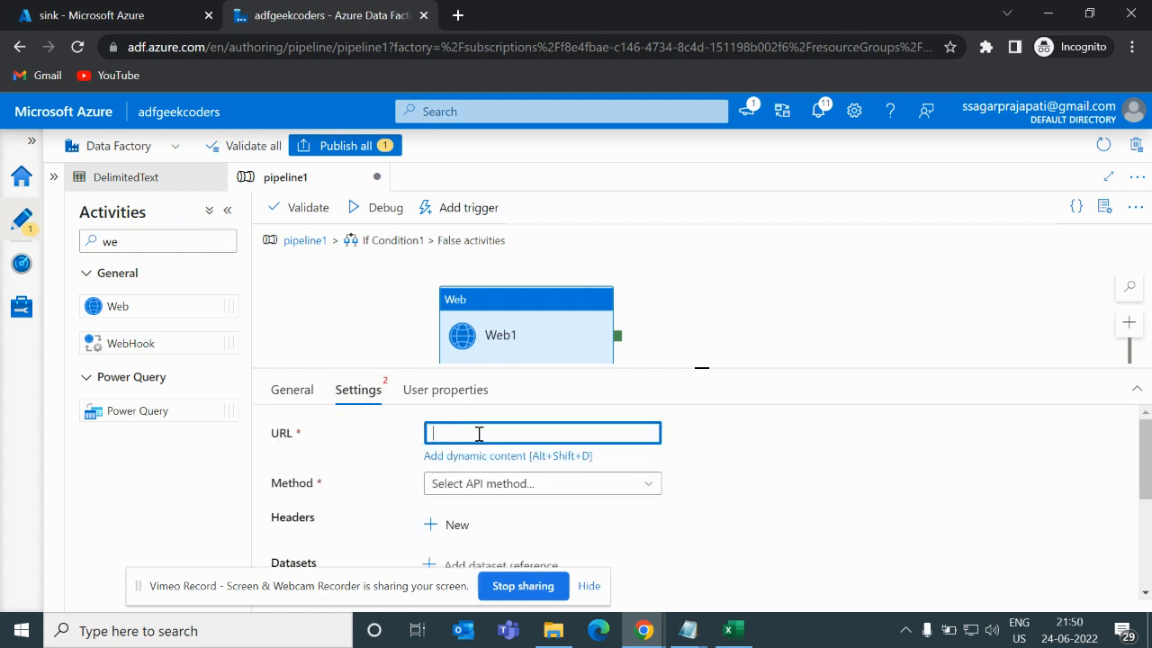
type("https")
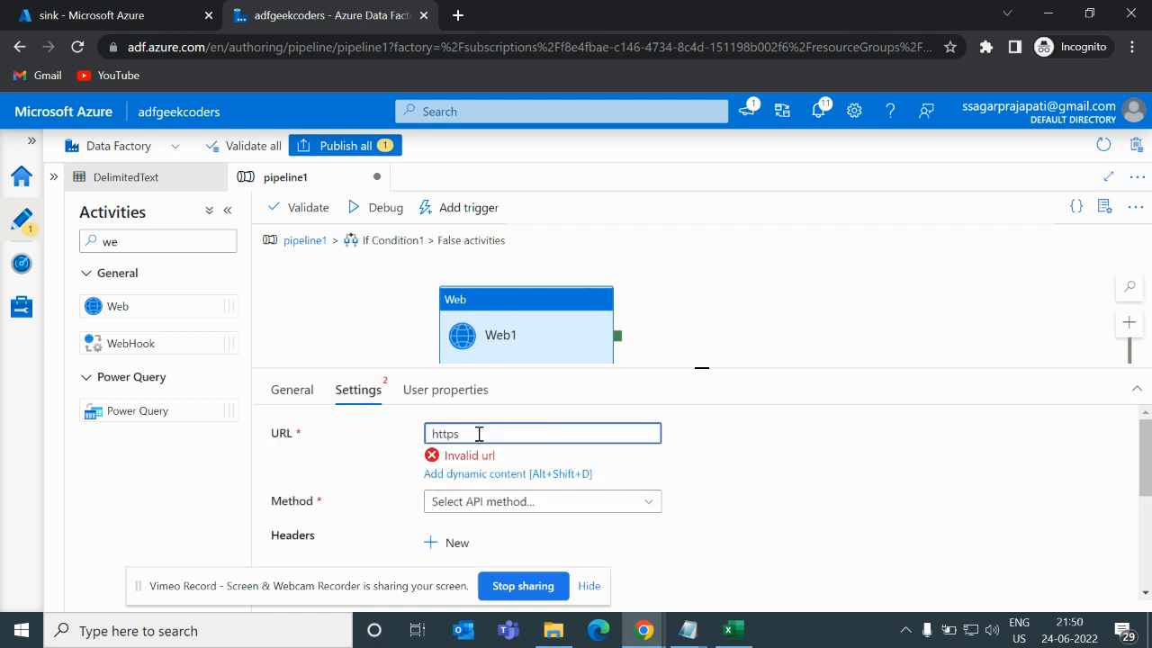
type("://www.")
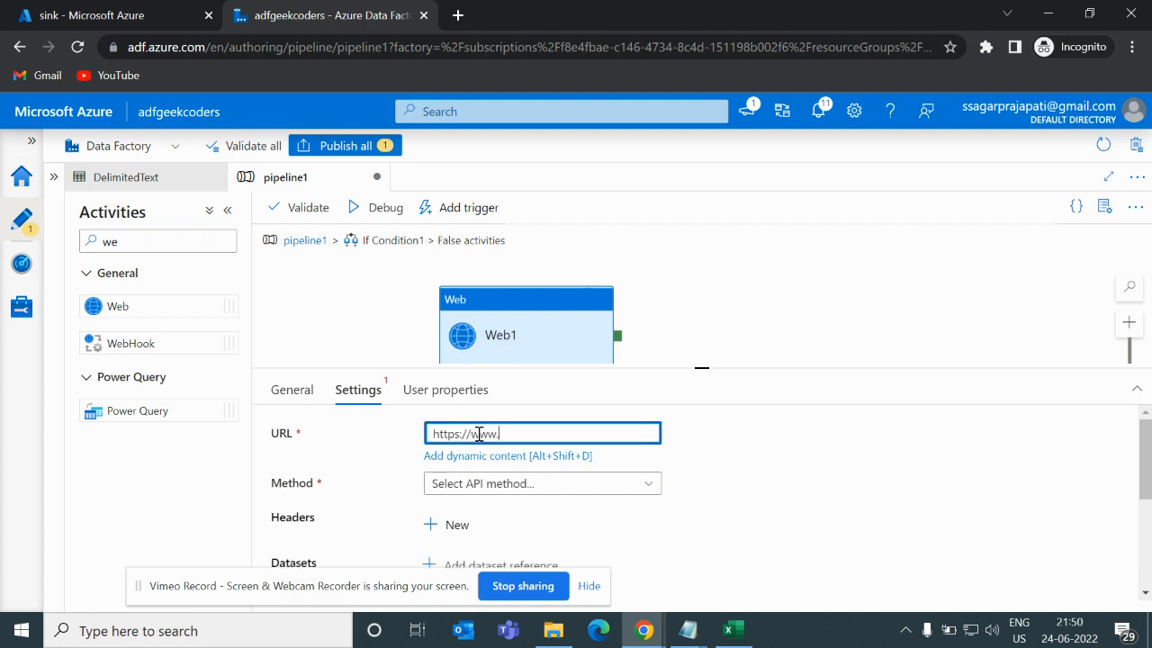
type("abcdqjdjd.com")
- Set the Web activity's method to GET and publish all pending changes
scroll(571, 474, "down", 1)
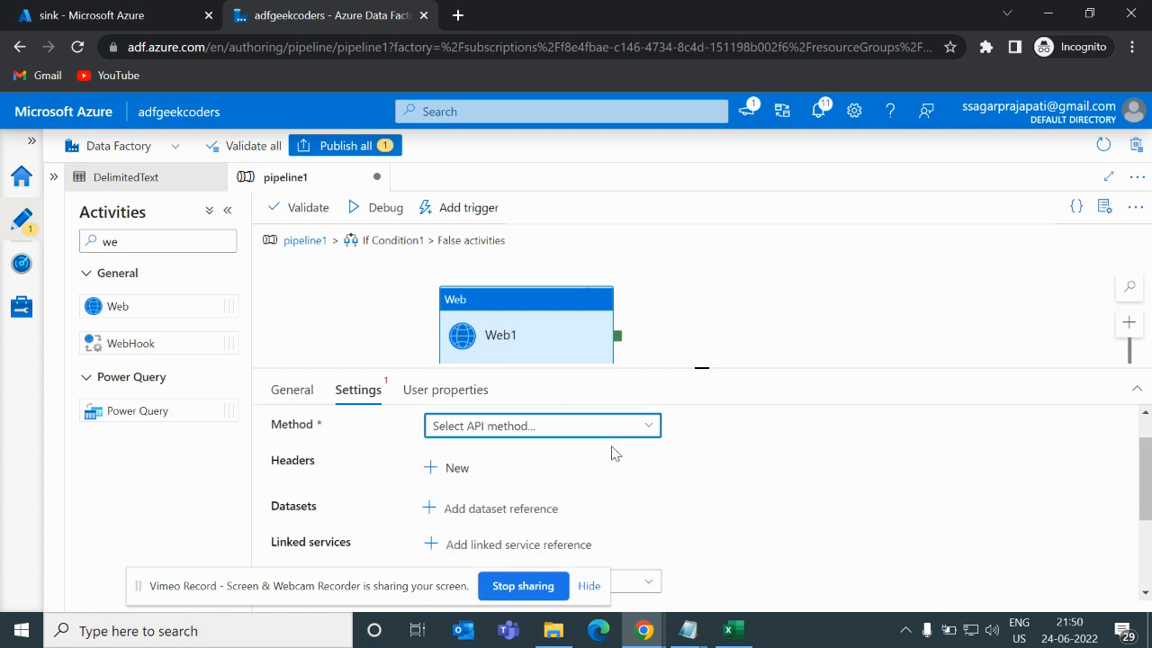
left_click(568, 433)
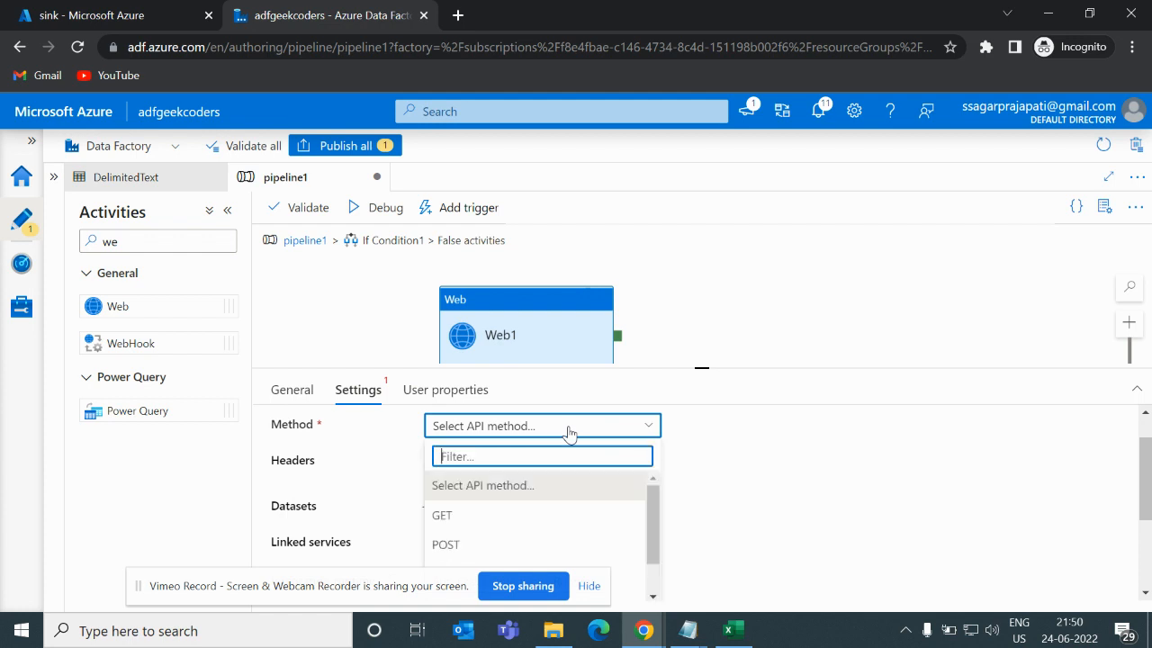
left_click(491, 512)
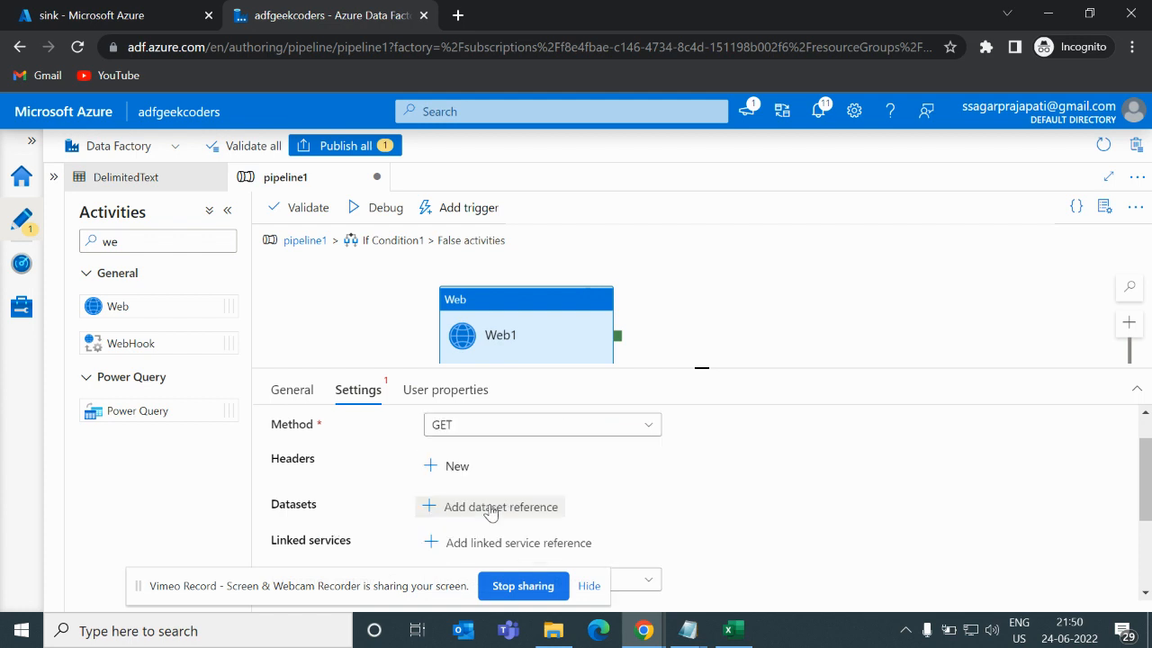
left_click(340, 151)
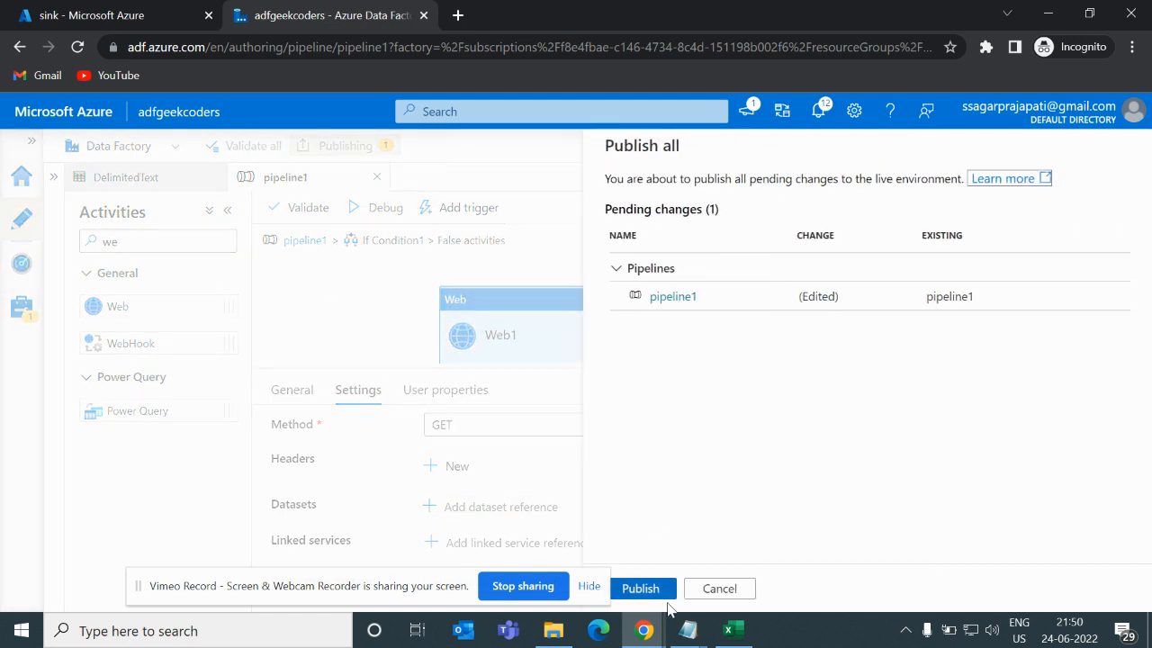
left_click(668, 596)
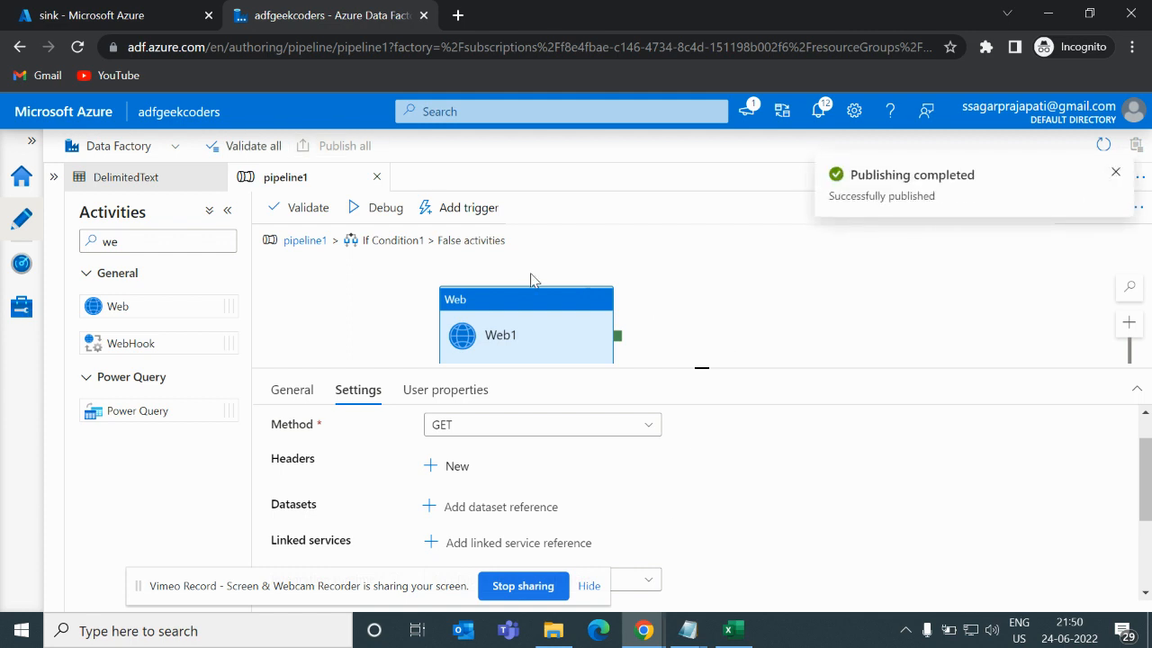
- Debug the pipeline and refresh the run status in the output
left_click(376, 209)
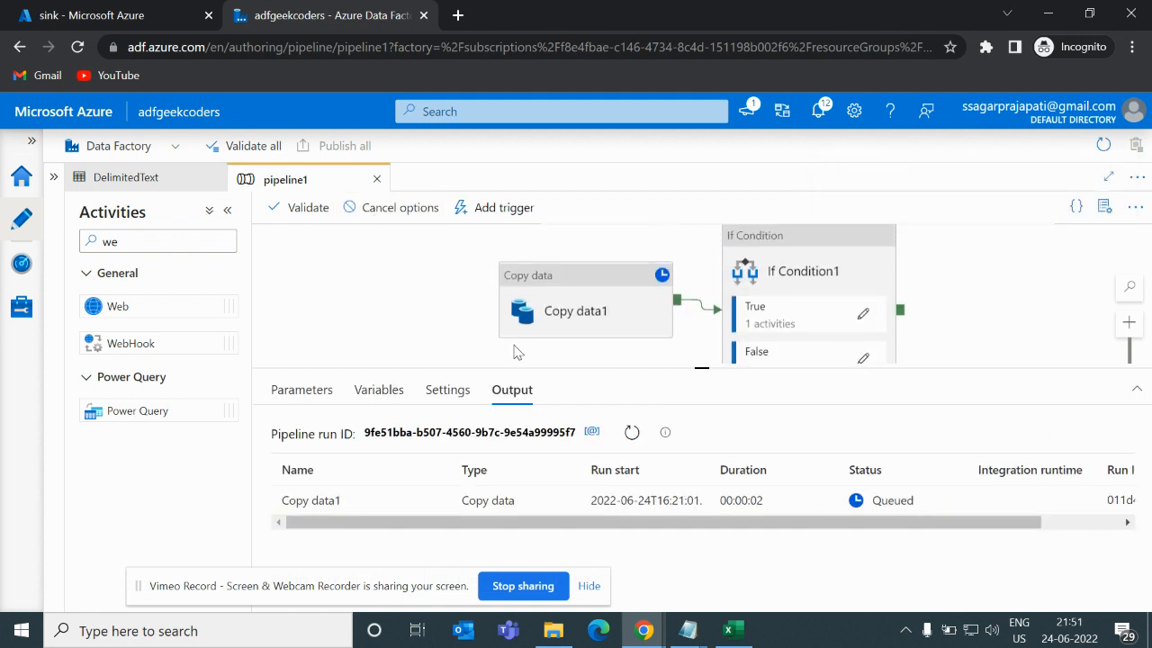
left_click(631, 432)
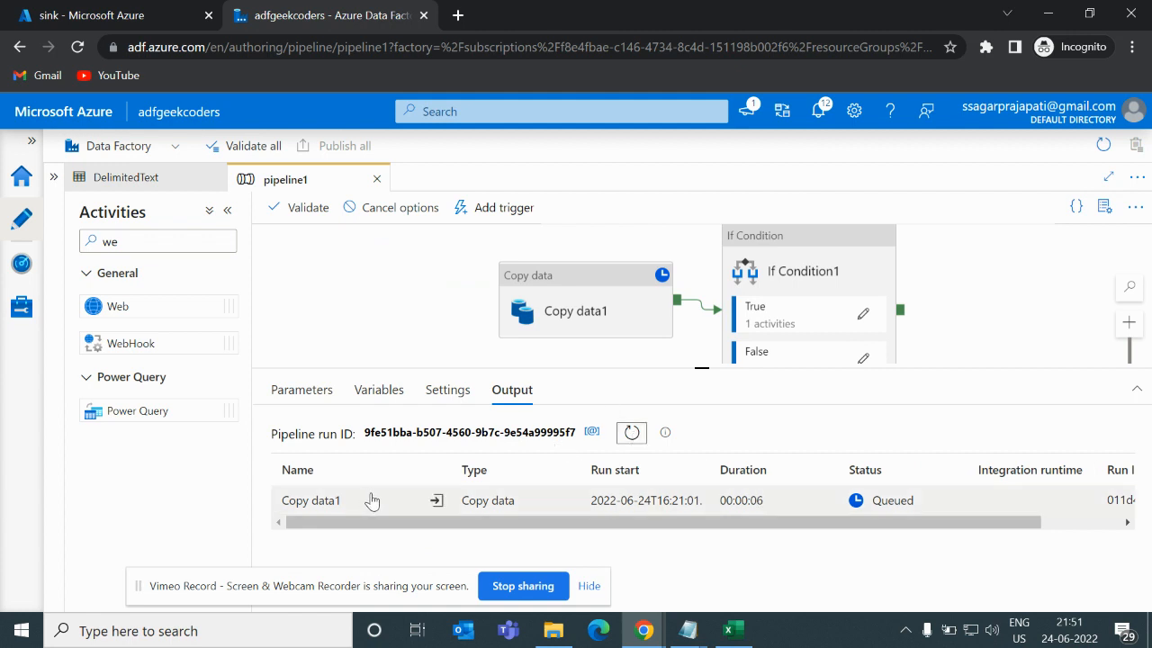
left_click(631, 433)
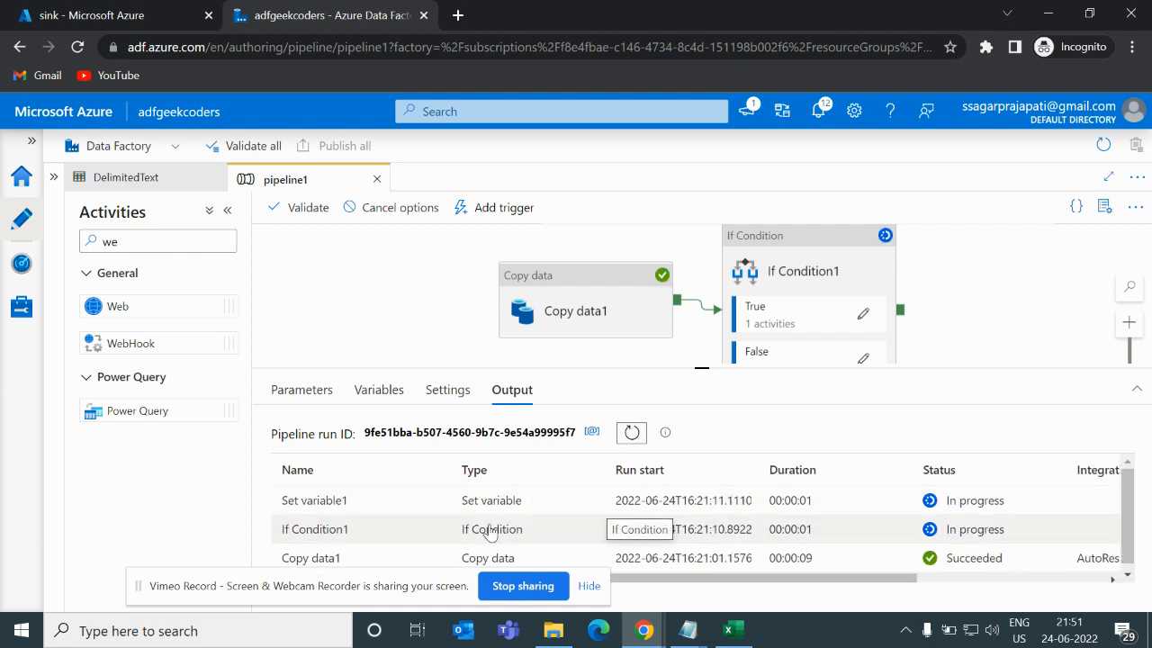
- View the Copy data1 activity's run output, then close it
scroll(490, 532, "down", 1)
mouse_move(426, 555)
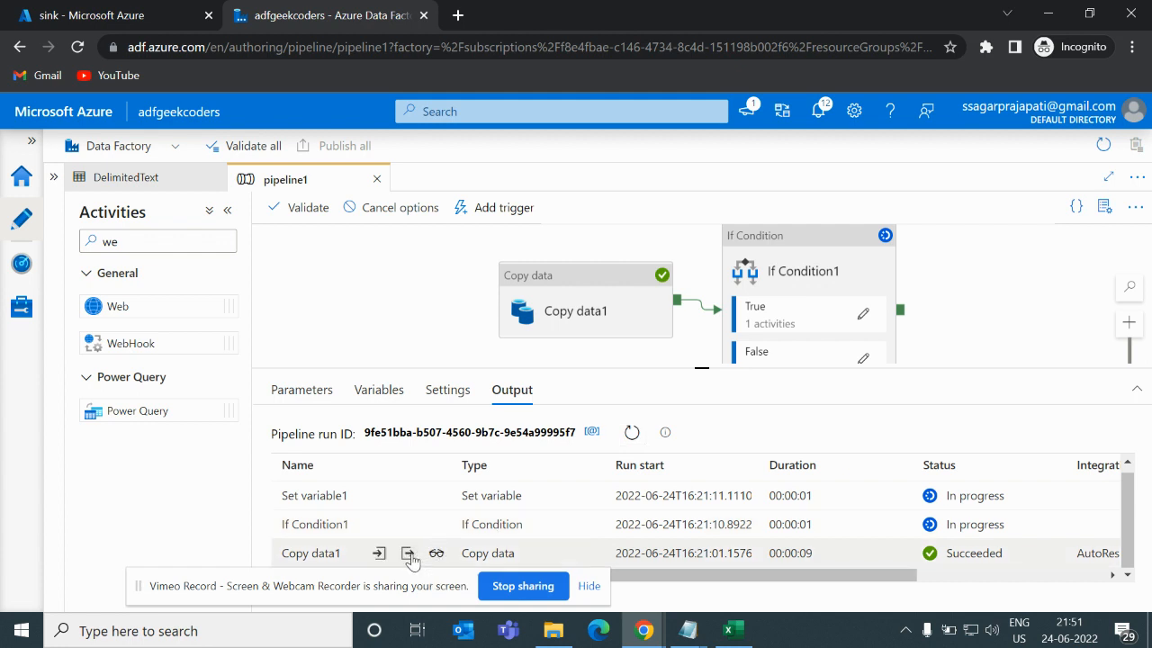
left_click(409, 554)
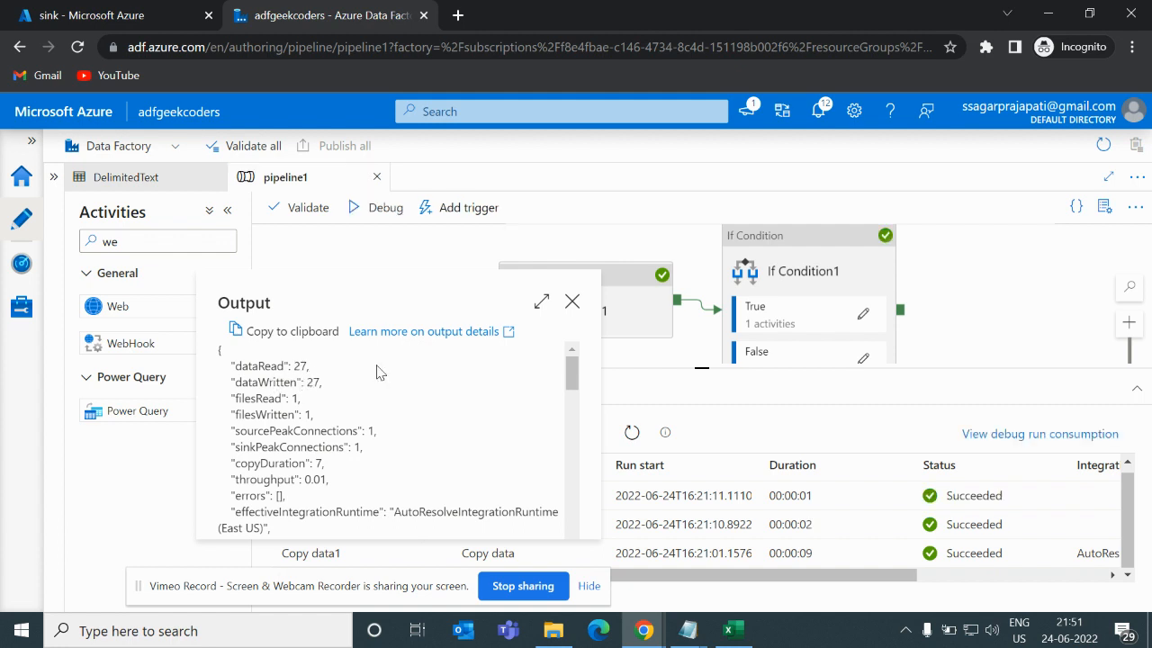
left_click(572, 301)
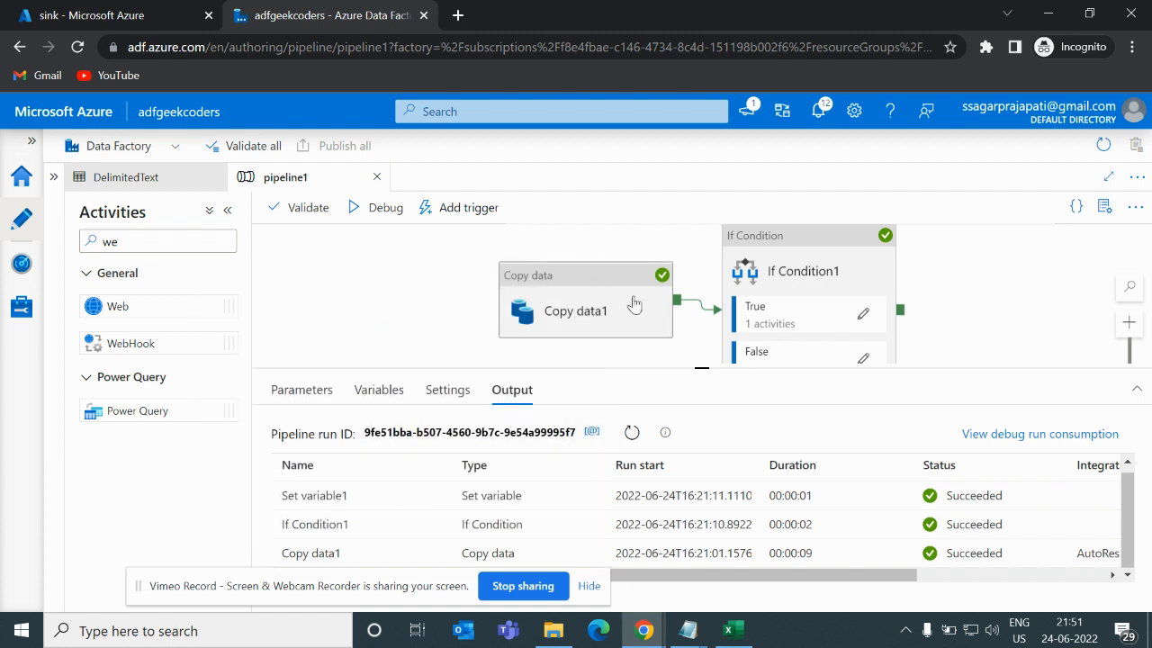
- Review the If Condition's expression and its True activities, then return to the pipeline
left_click_drag(568, 289, 481, 302)
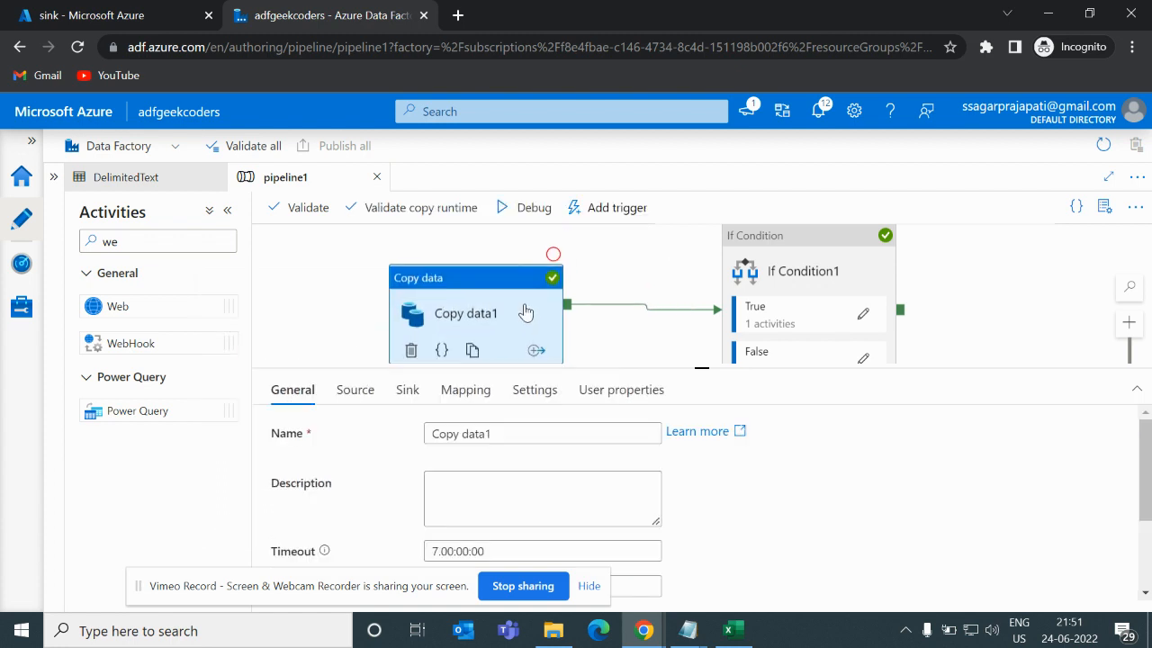
left_click(769, 274)
left_click(366, 395)
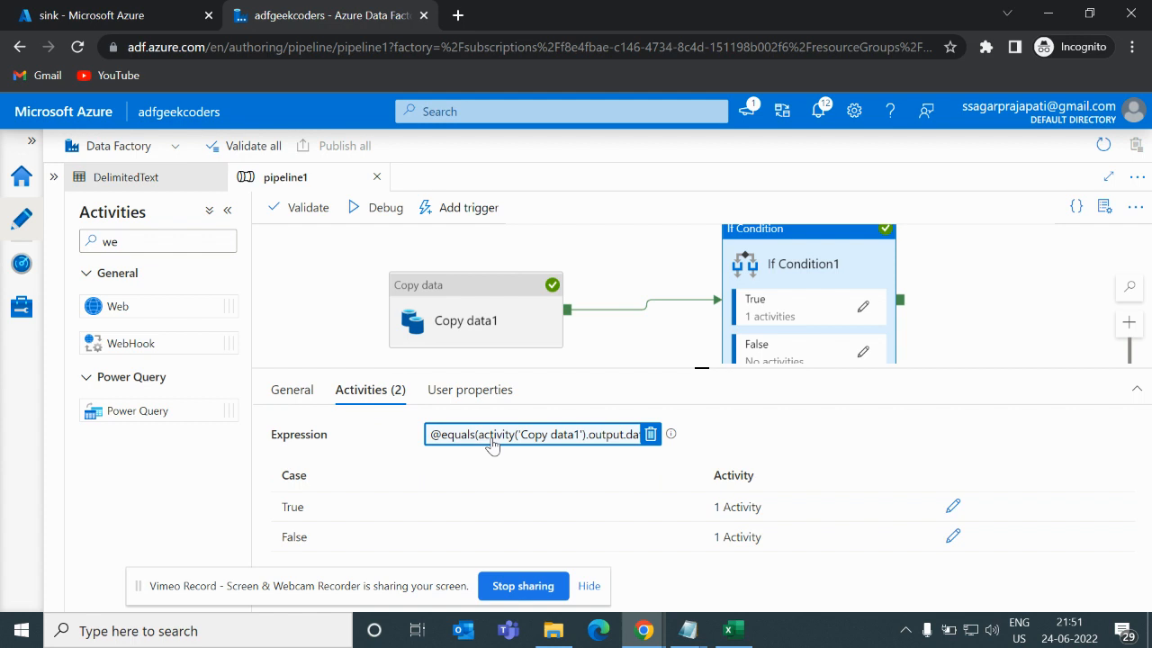
left_click(863, 308)
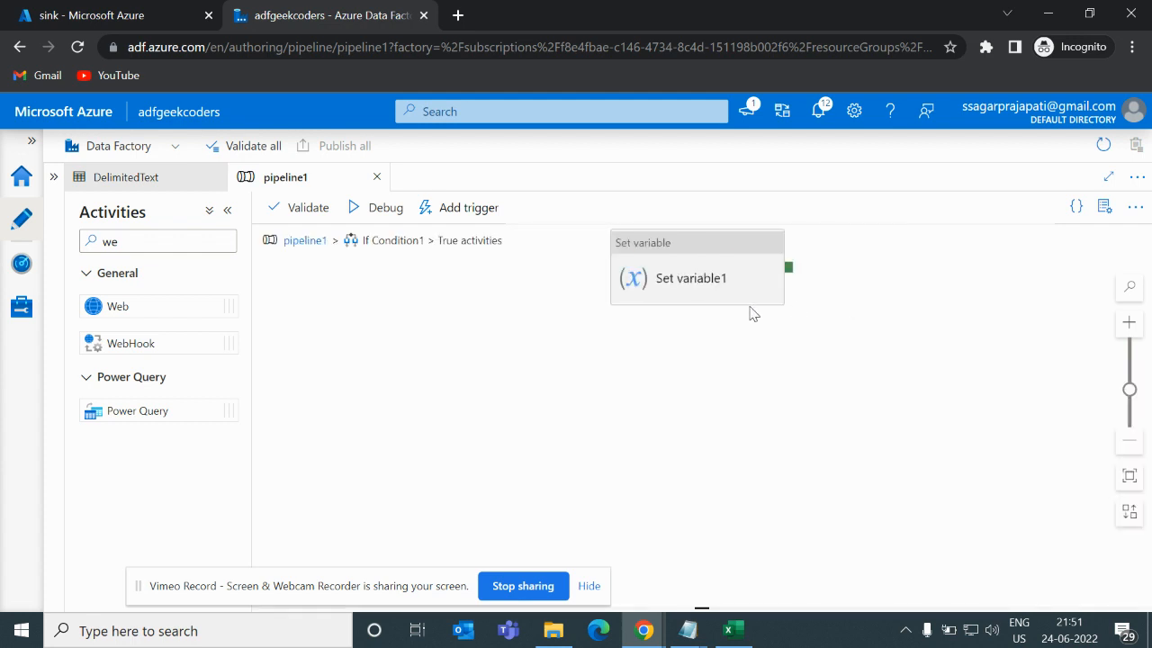
left_click(294, 241)
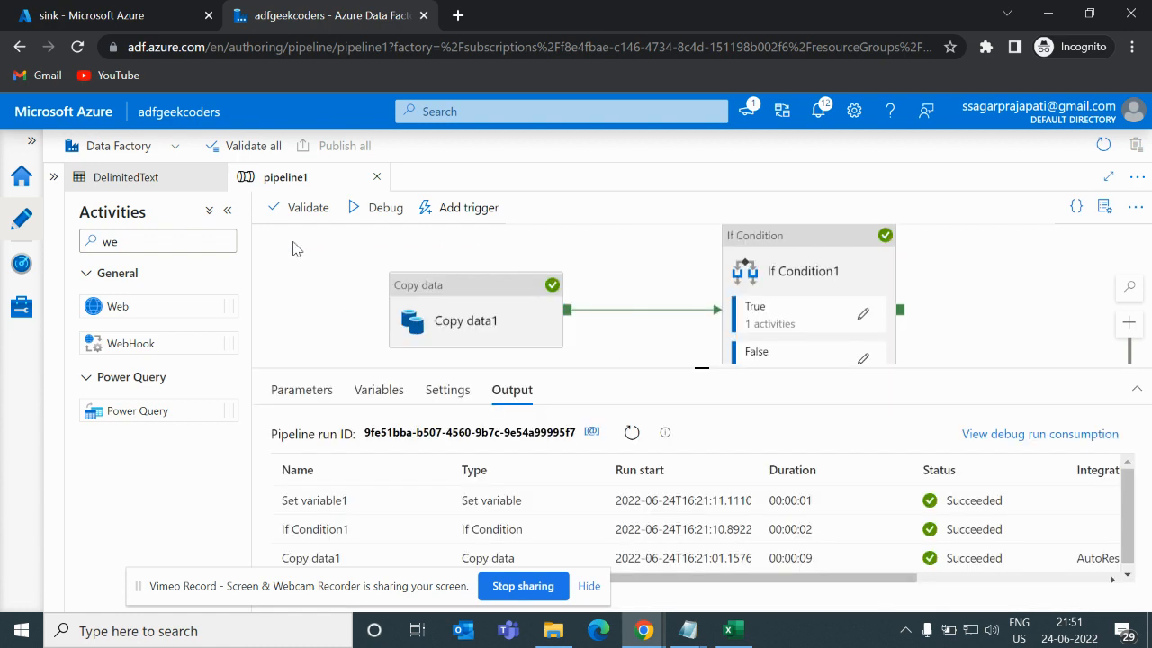
left_click(392, 357)
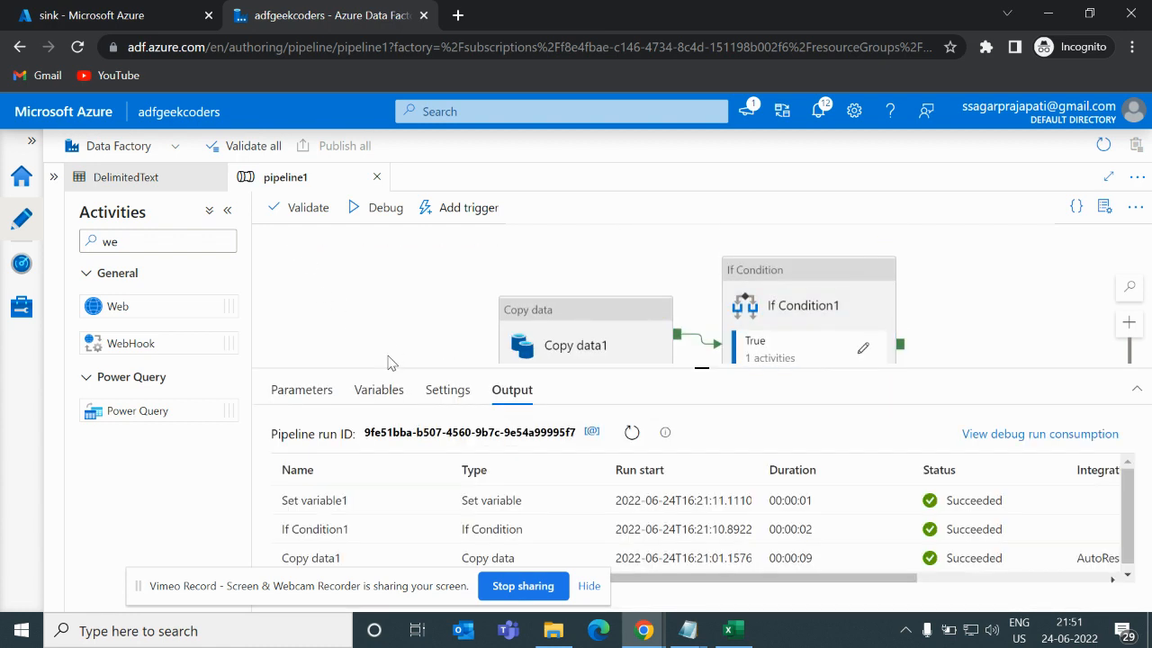
mouse_move(345, 514)
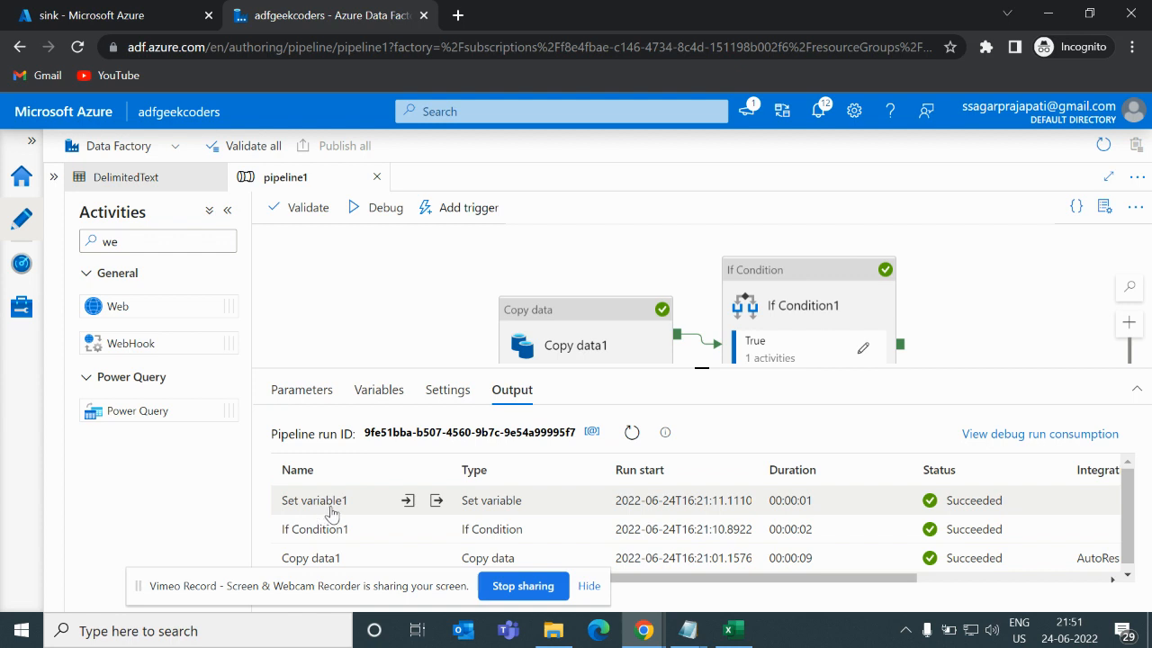
left_click(567, 331)
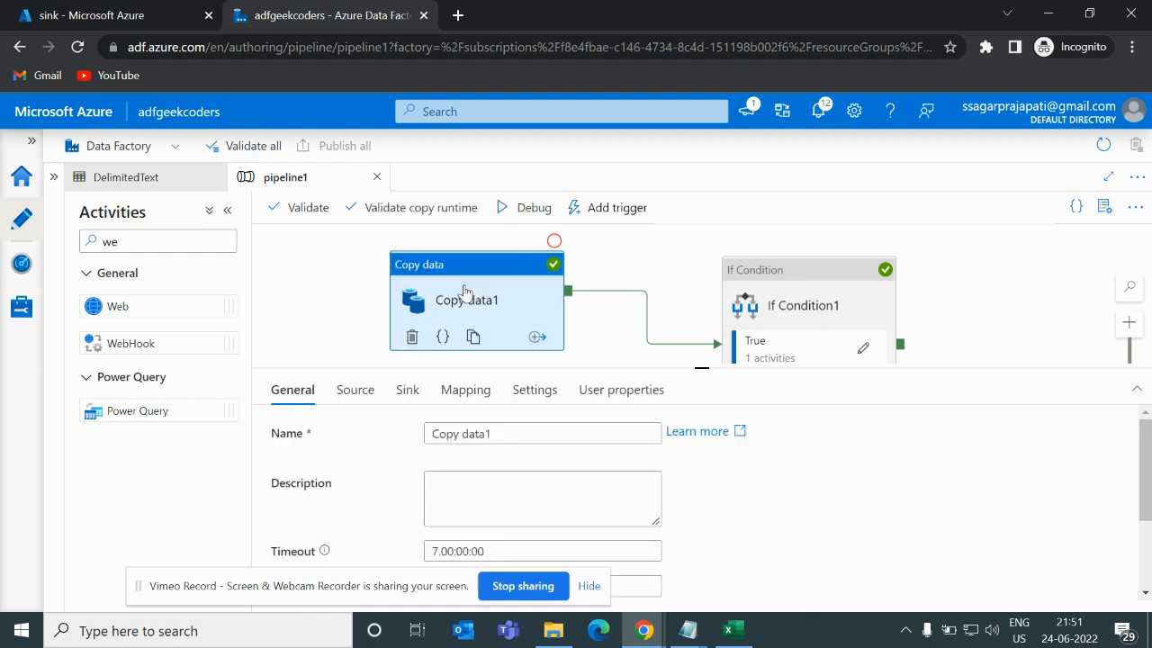
left_click(783, 297)
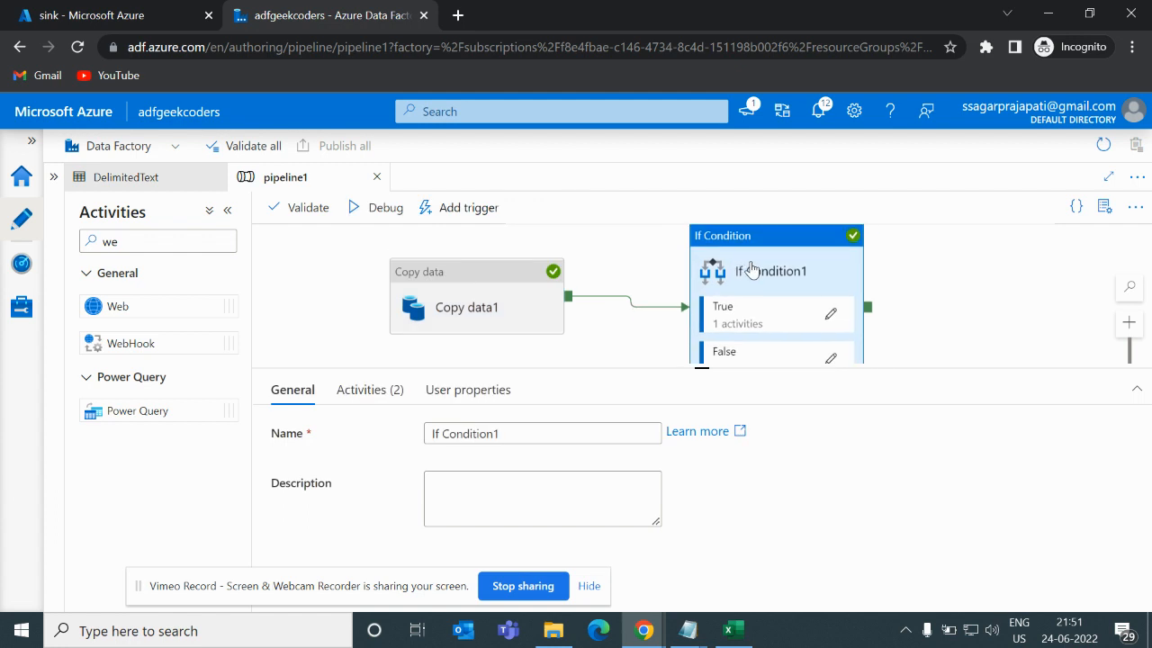
scroll(752, 270, "up", 1)
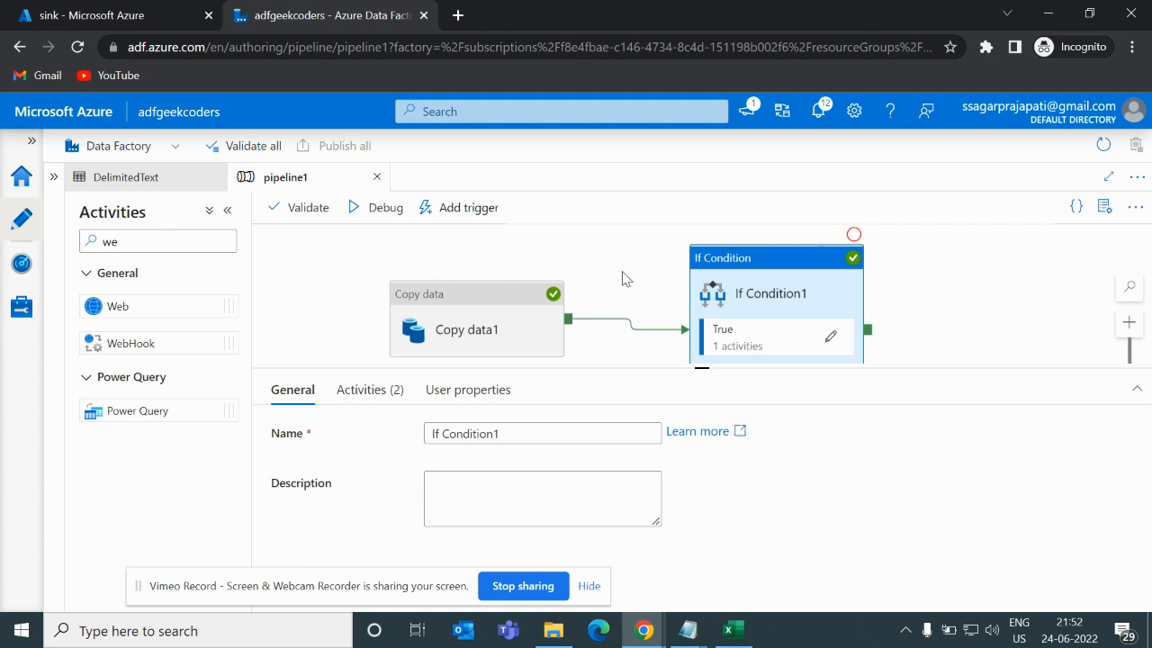
left_click(624, 279)
- Open the performance details of the Copy data1 debug run
left_click(535, 308)
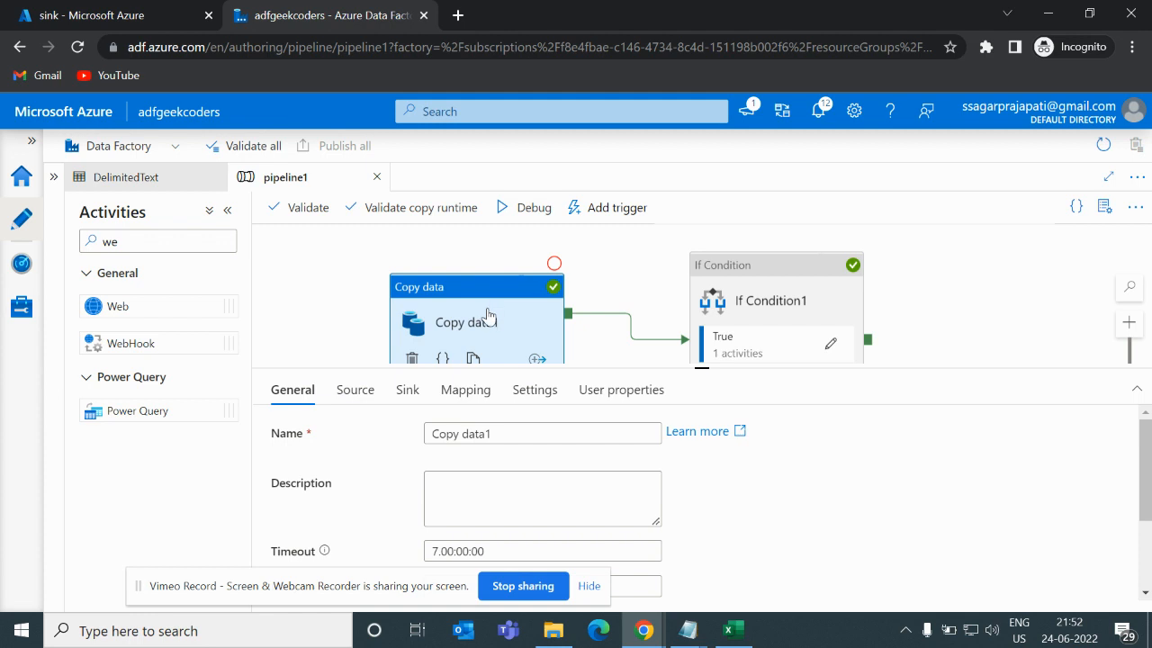
left_click(349, 329)
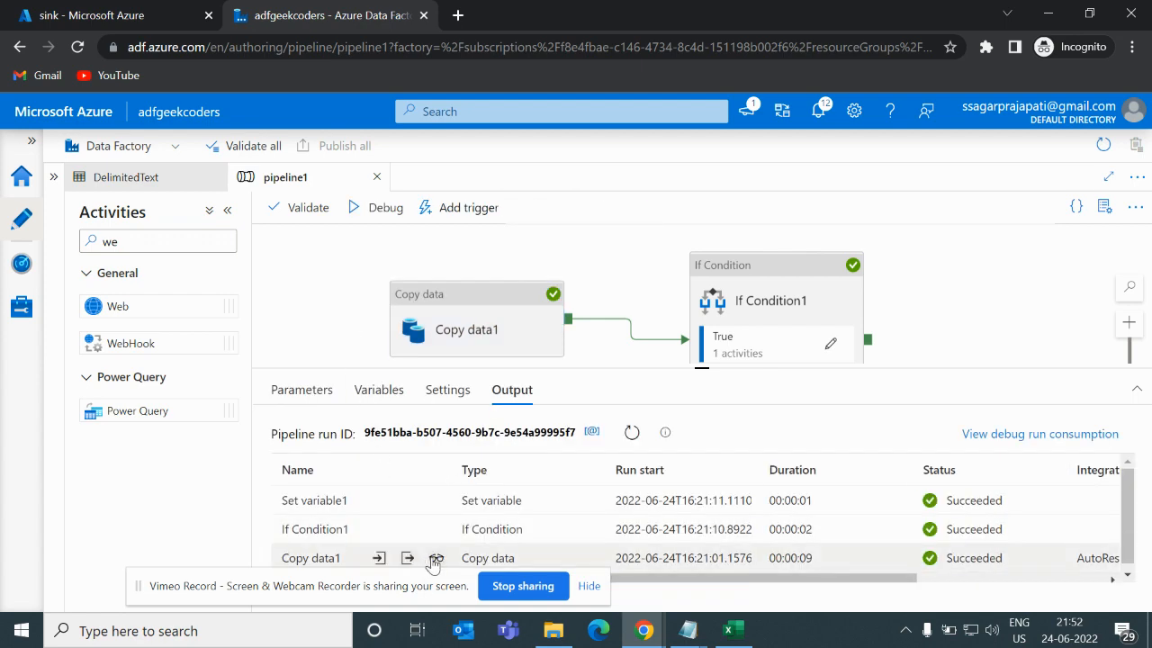
left_click(436, 558)
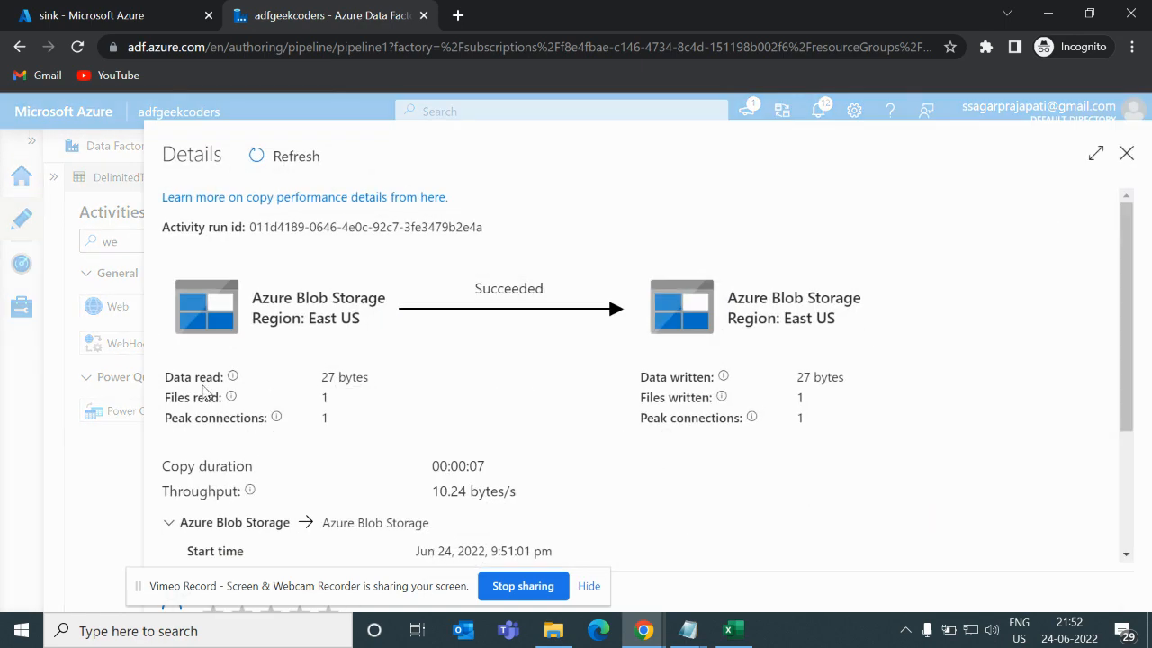